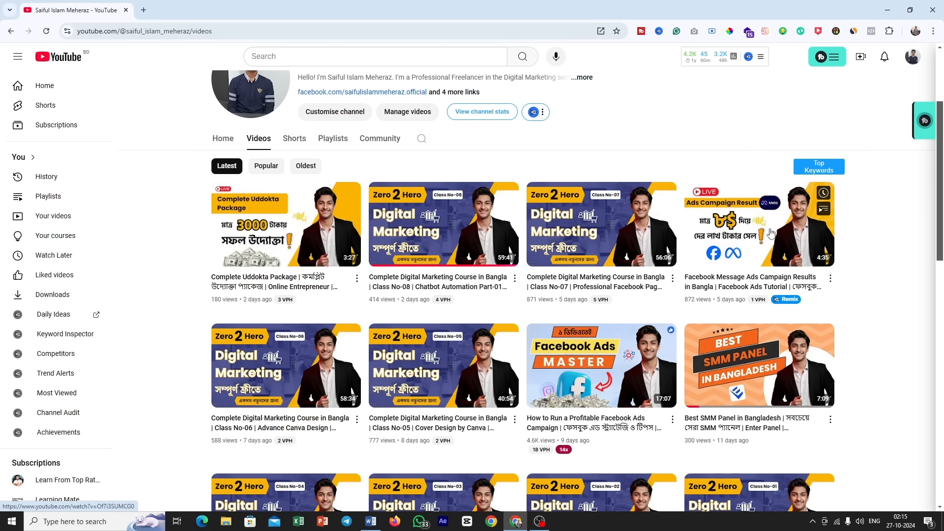
# Step: Search Google for "facebook ads library" in a new browser tab and open the Facebook Ad Library
pyautogui.scroll(3, 836, 297)
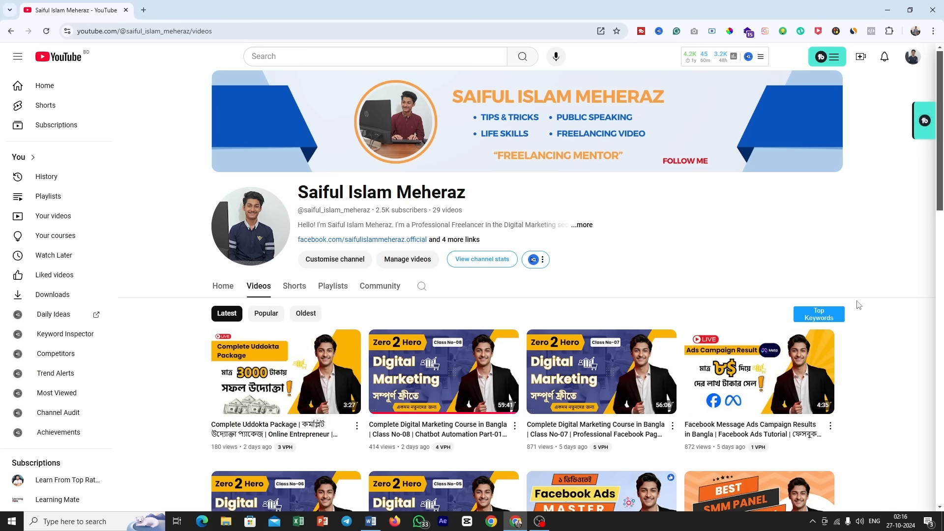
pyautogui.click(143, 10)
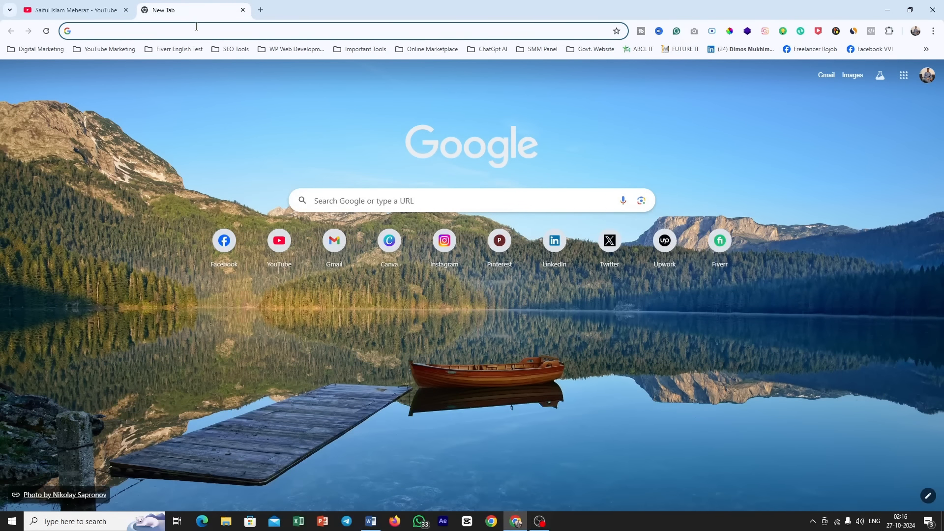
pyautogui.write('face')
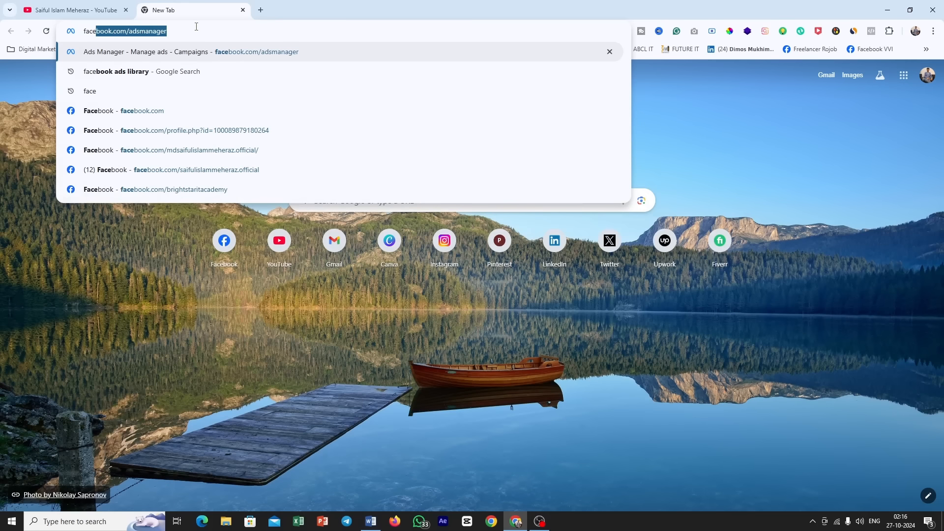
pyautogui.write('book ')
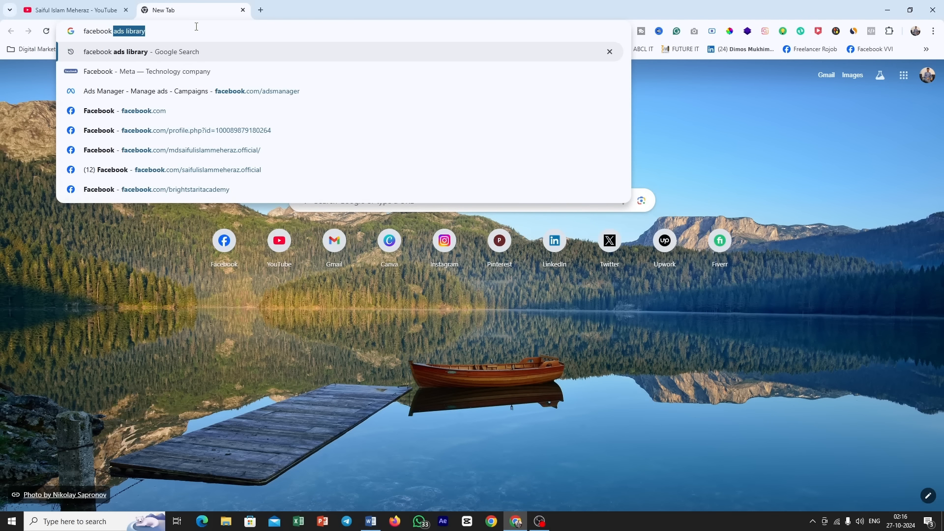
pyautogui.write('ads')
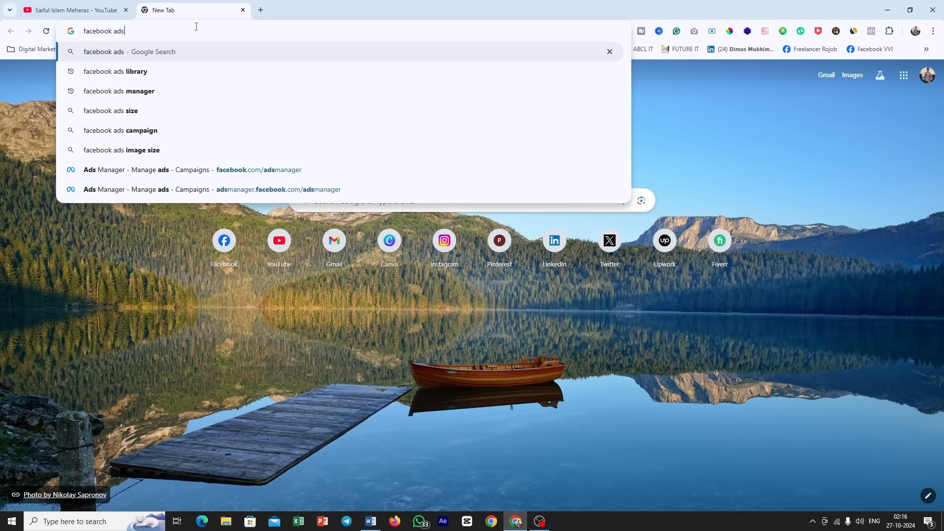
pyautogui.press('Down')
pyautogui.press('Return')
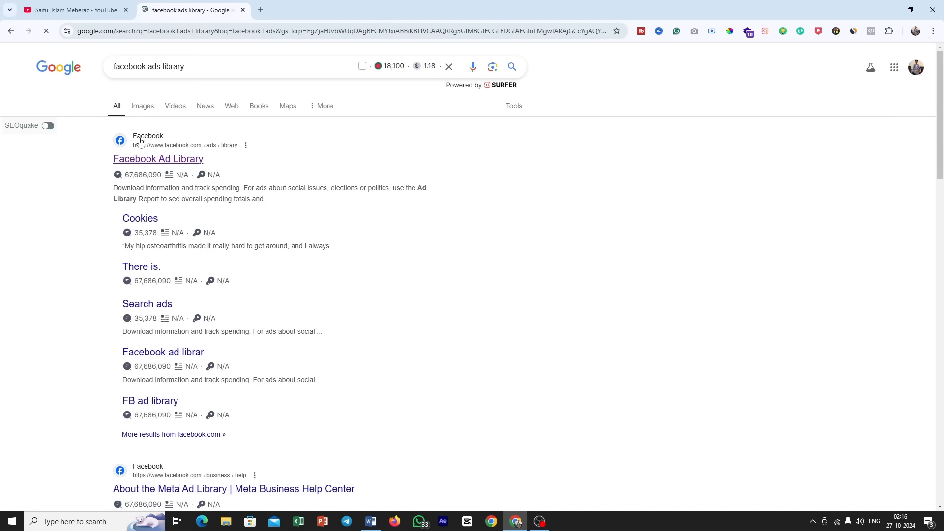
pyautogui.click(169, 158)
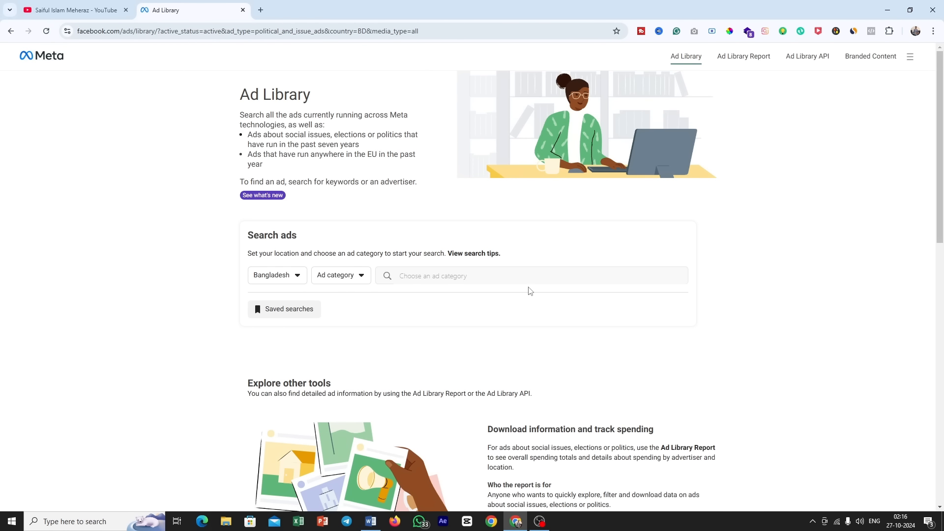
# Step: Switch to Word to review the Perfumystic FB Ads Campaign brief and return to the Ad Library in the browser
pyautogui.click(372, 522)
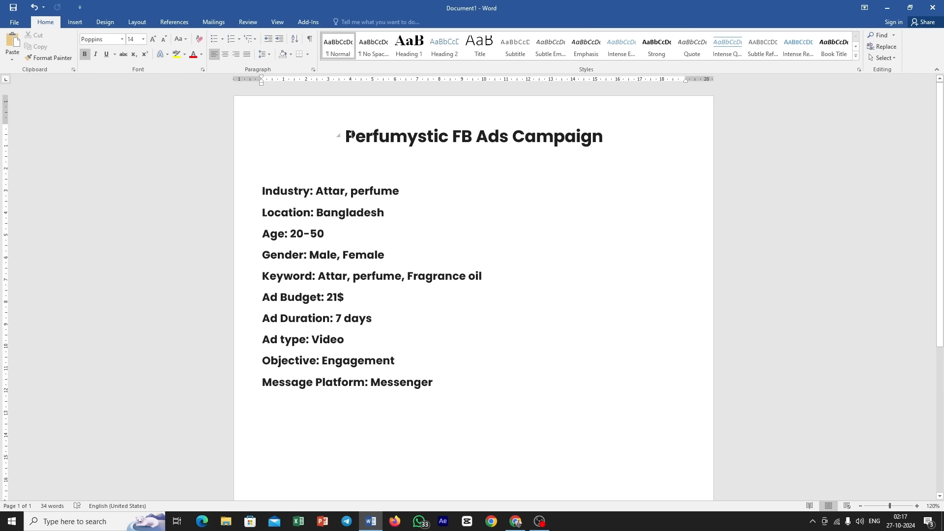
pyautogui.moveTo(352, 134); pyautogui.dragTo(605, 141)
pyautogui.click(604, 142)
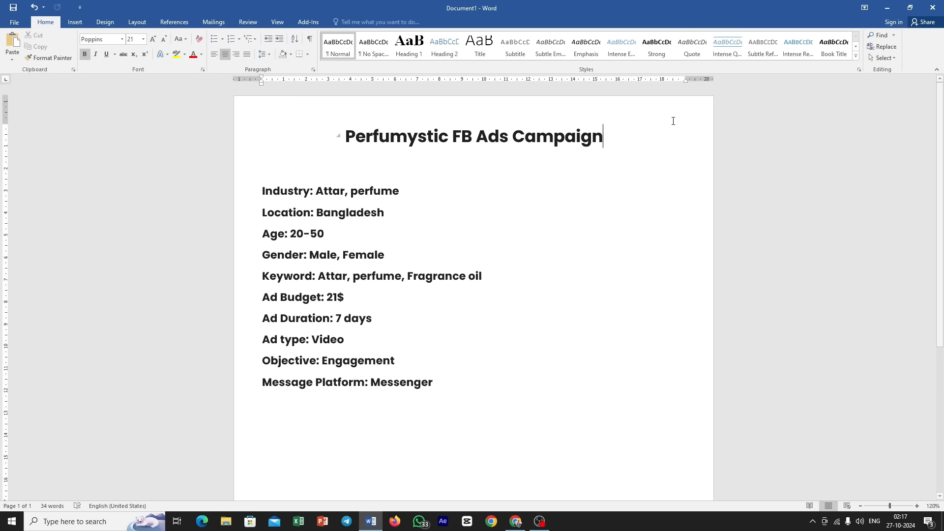
pyautogui.click(894, 8)
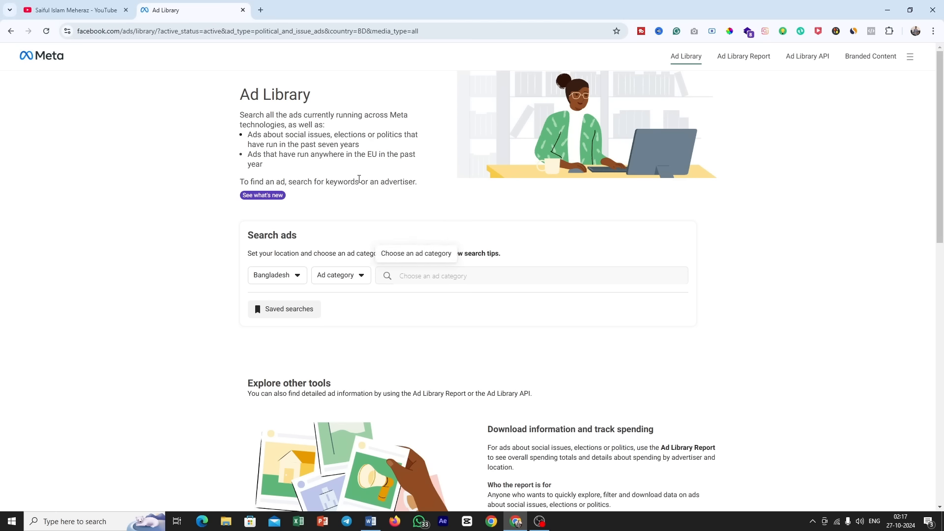
# Step: Check the country choices, keeping Bangladesh, and set the ad category to All ads
pyautogui.click(279, 285)
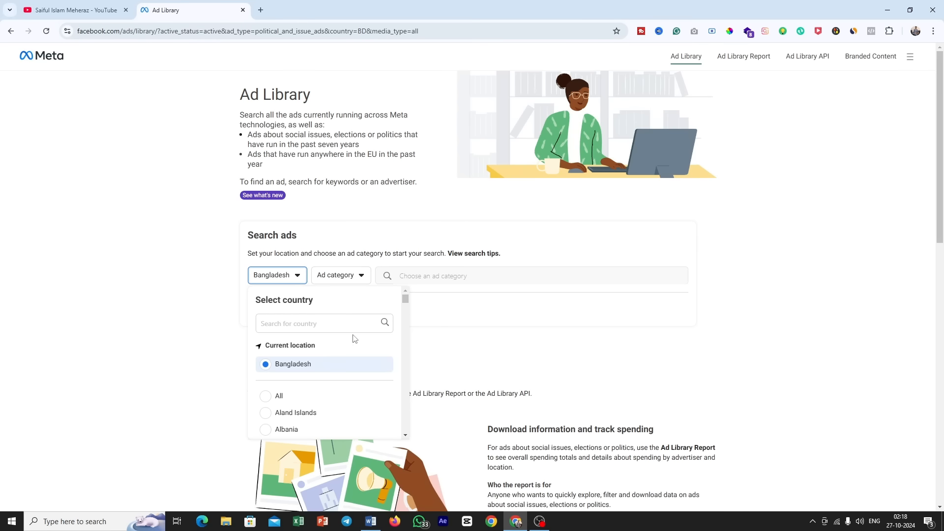
pyautogui.scroll(-2, 268, 403)
pyautogui.click(426, 326)
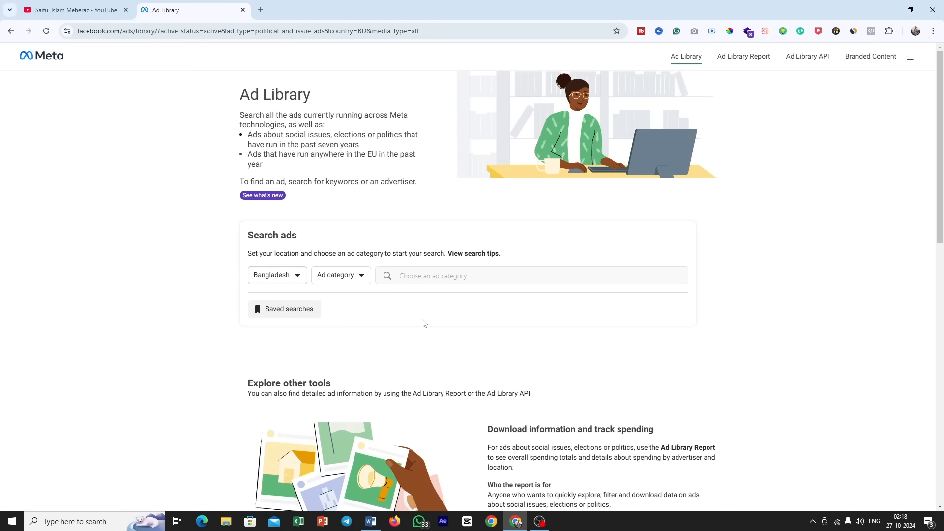
pyautogui.click(341, 277)
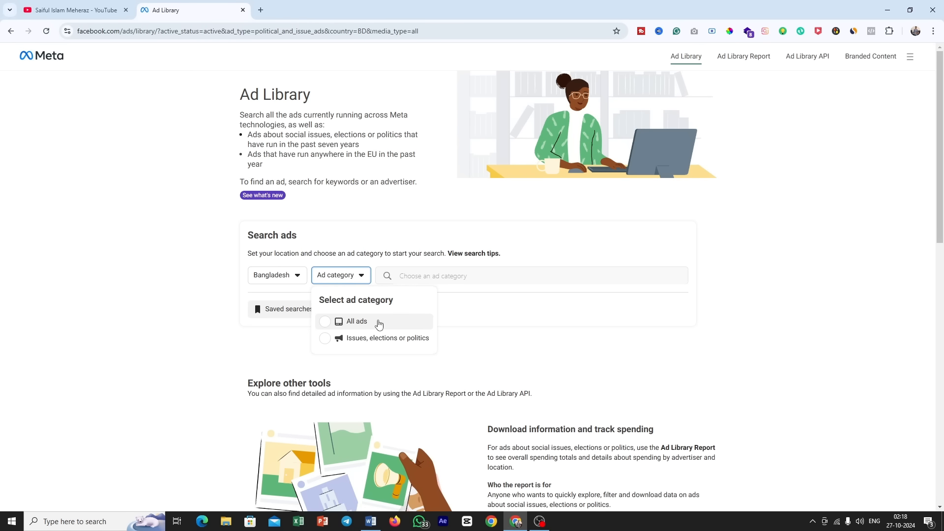
pyautogui.click(351, 322)
# Step: Search the Ad Library for the exact phrase "attar"
pyautogui.click(413, 274)
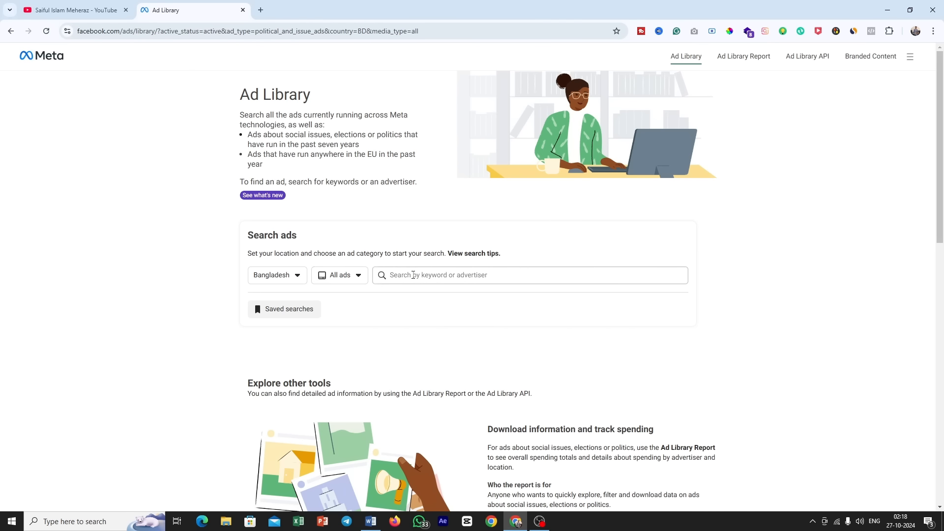
pyautogui.click(444, 278)
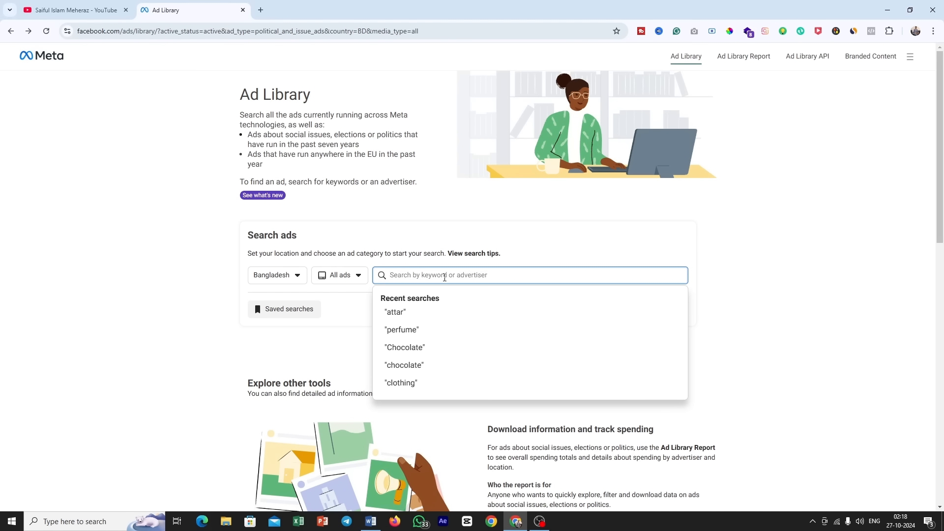
pyautogui.write('att')
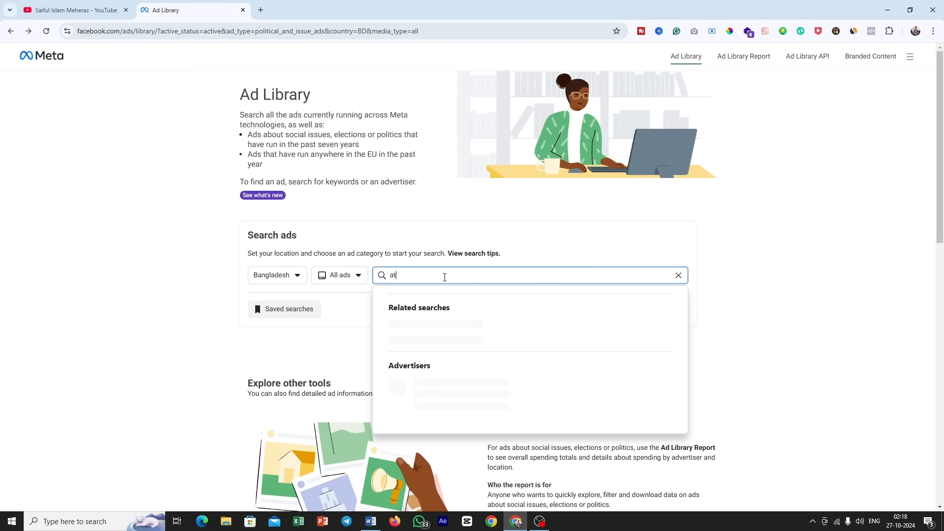
pyautogui.write('ar')
pyautogui.click(459, 317)
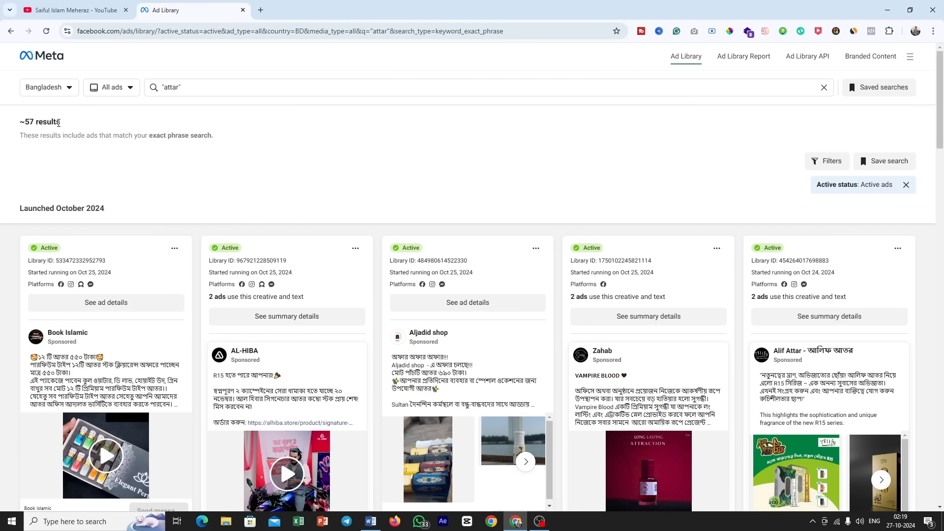
# Step: Check how many ads match the attar search and skim the first rows of active ads
pyautogui.moveTo(59, 122); pyautogui.dragTo(20, 124)
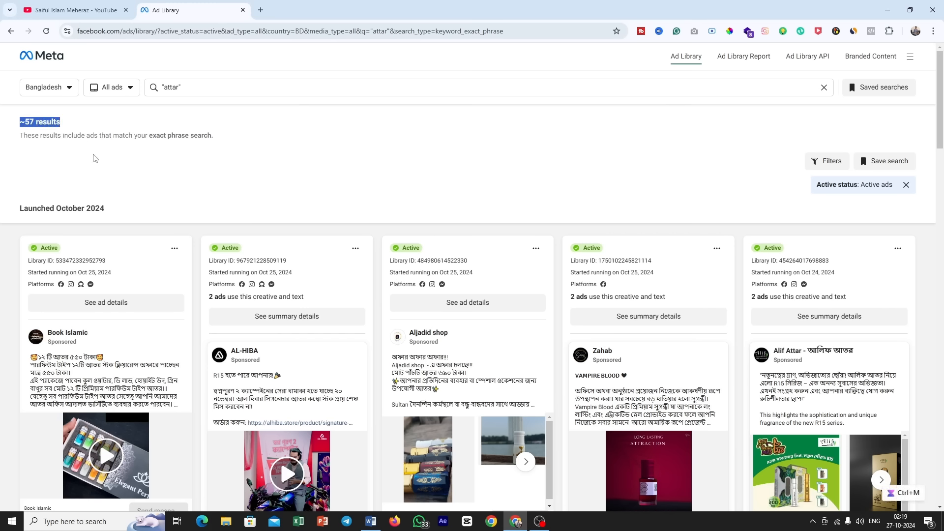
pyautogui.scroll(-3, 196, 167)
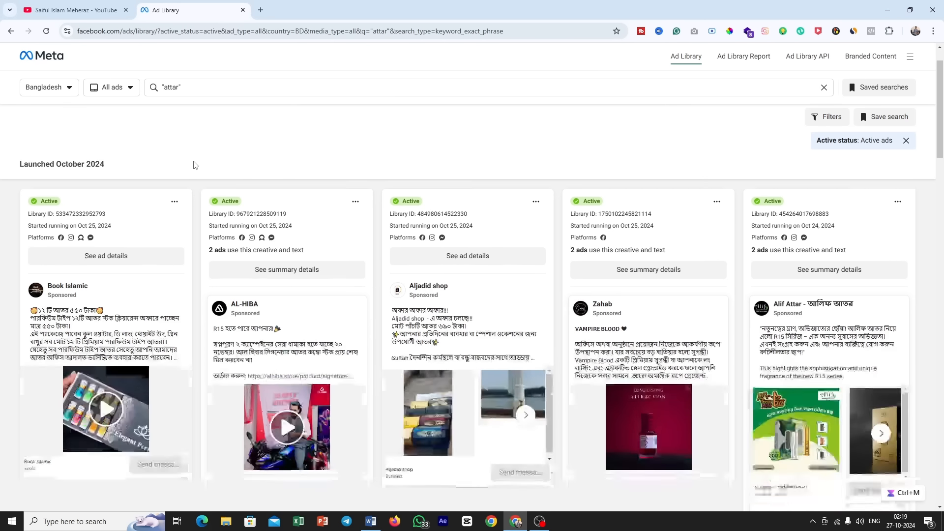
pyautogui.scroll(-6, 196, 180)
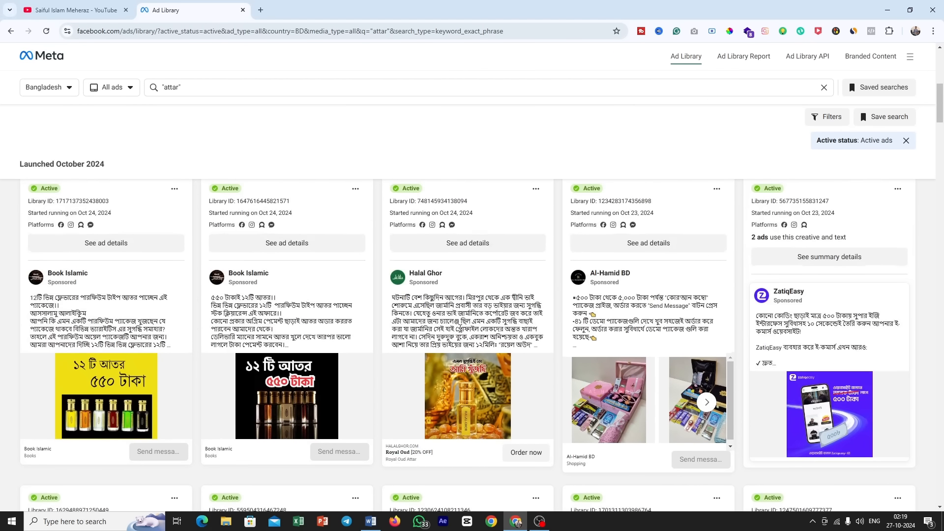
pyautogui.moveTo(440, 279)
pyautogui.scroll(4, 485, 334)
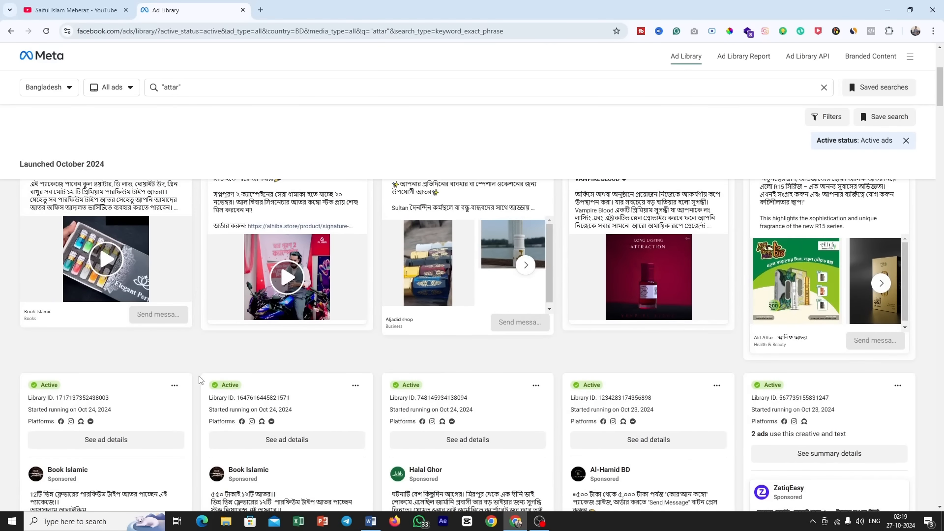
pyautogui.scroll(3, 200, 381)
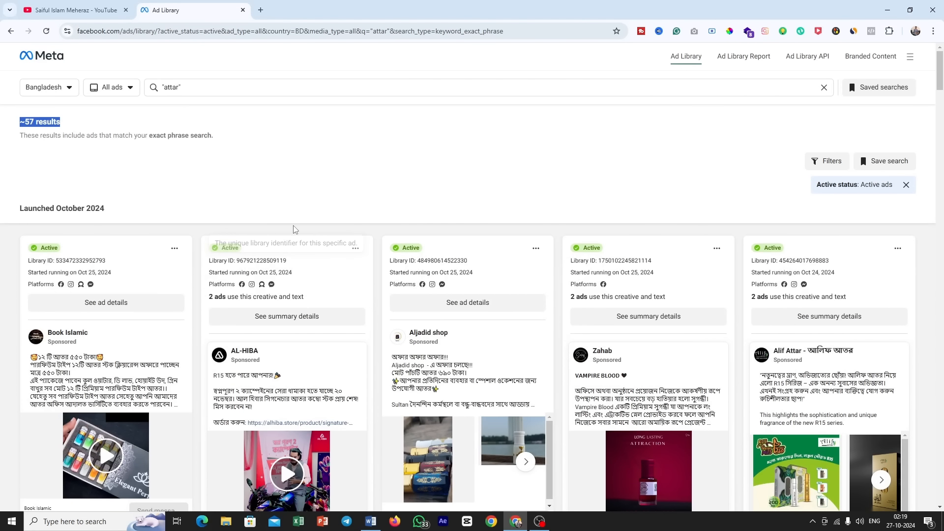
# Step: Open the first Book Islamic ad's details, examine its platforms, start date and creative, and close them
pyautogui.scroll(-1, 290, 216)
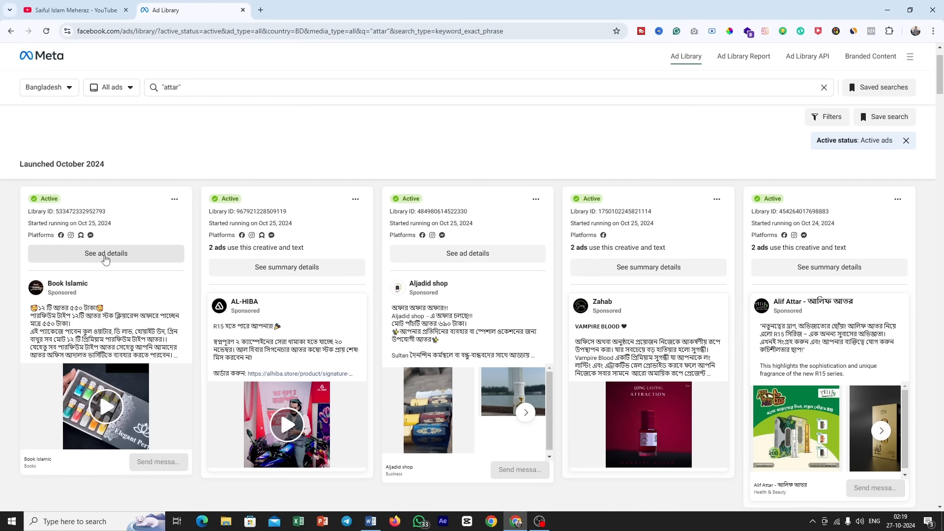
pyautogui.click(104, 255)
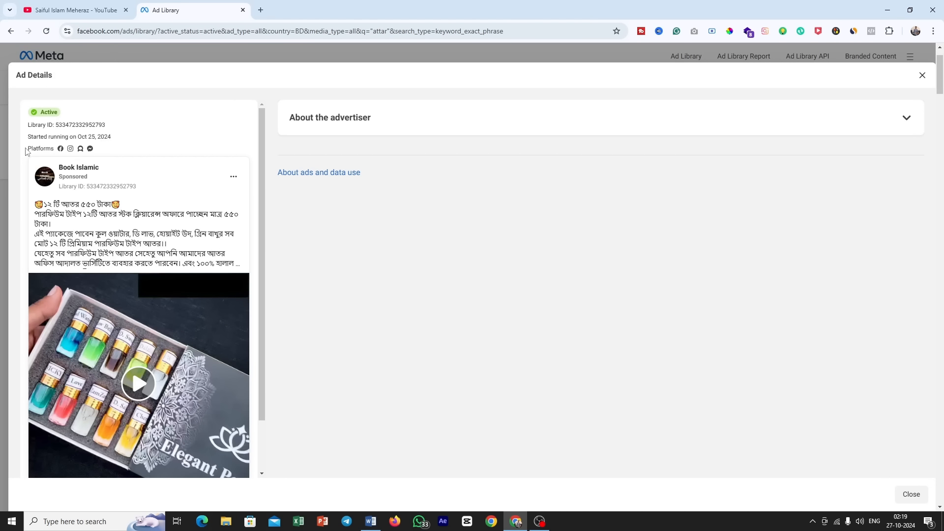
pyautogui.moveTo(32, 148); pyautogui.dragTo(70, 149)
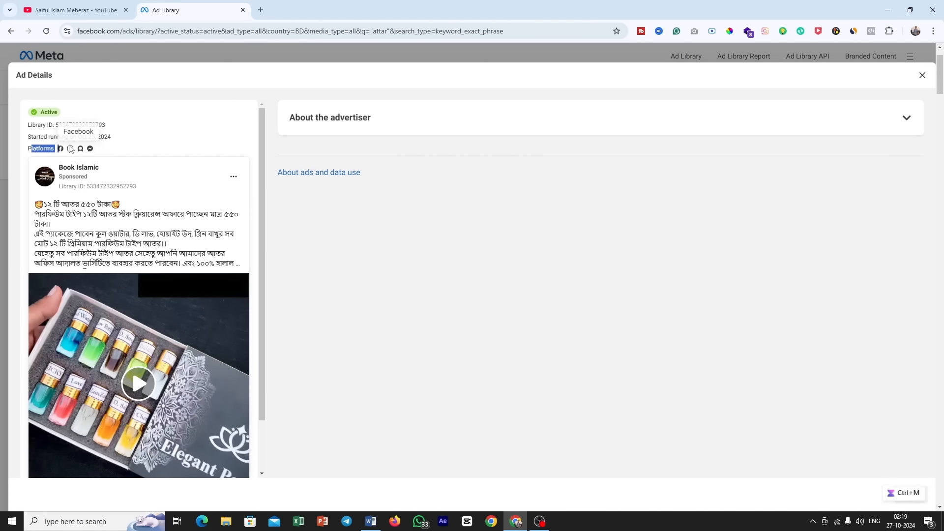
pyautogui.click(101, 149)
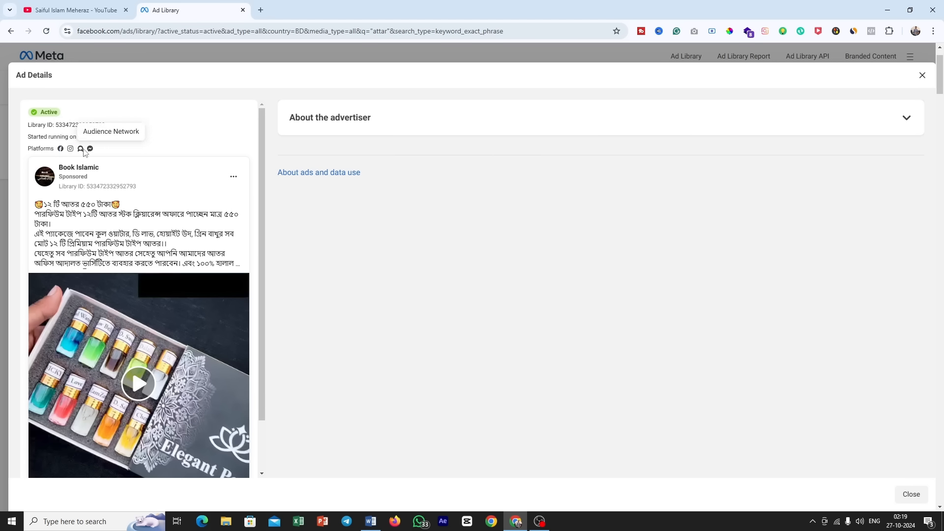
pyautogui.moveTo(180, 176)
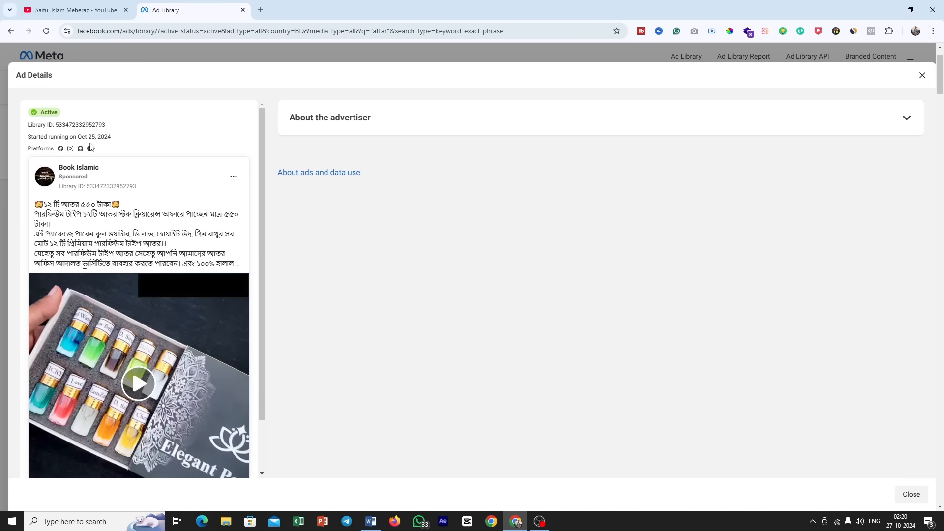
pyautogui.moveTo(78, 138); pyautogui.dragTo(112, 137)
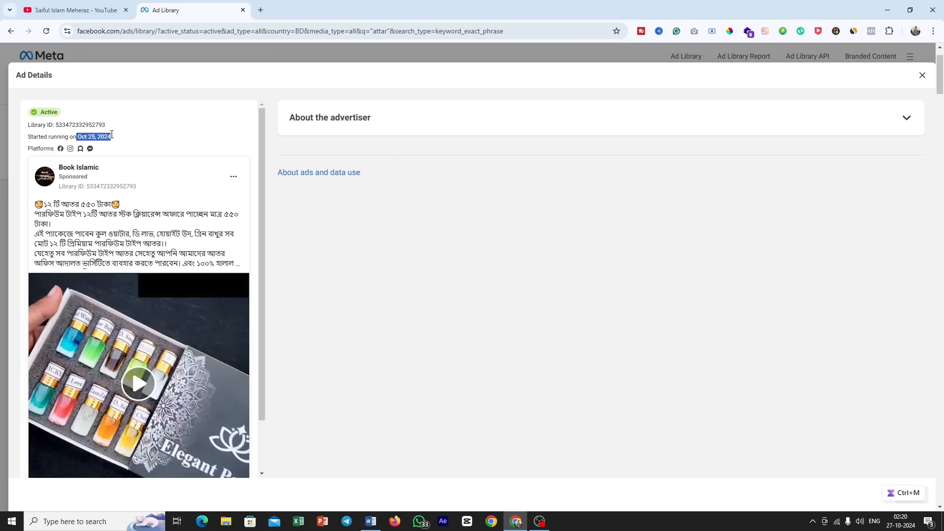
pyautogui.moveTo(903, 524)
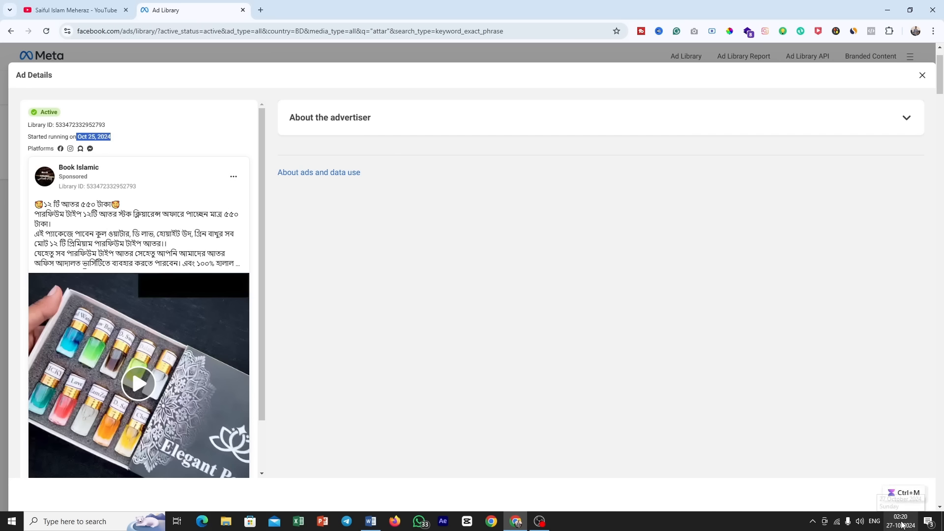
pyautogui.click(116, 142)
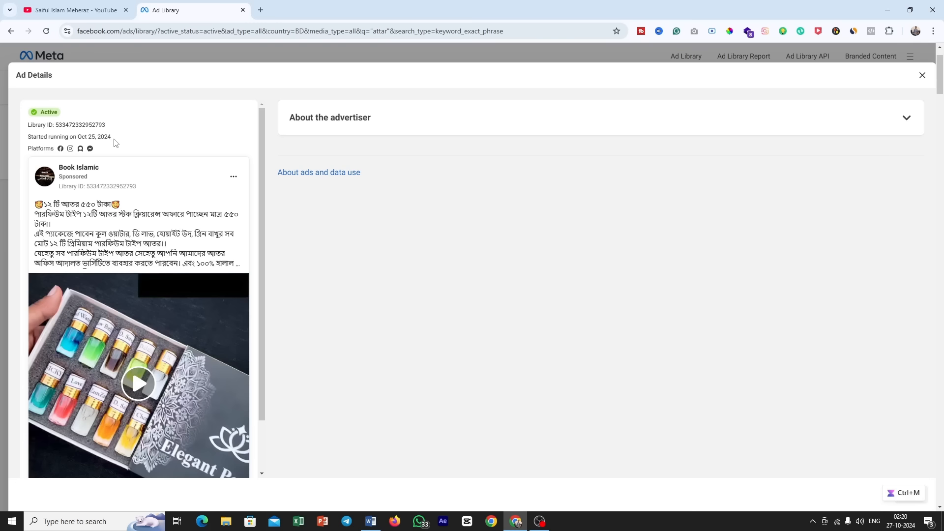
pyautogui.moveTo(114, 142); pyautogui.dragTo(69, 138)
pyautogui.moveTo(168, 315)
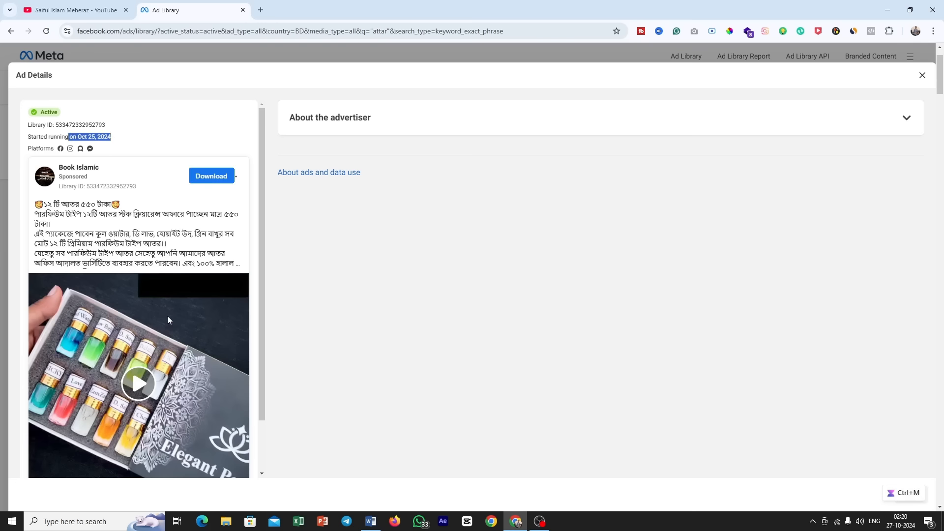
pyautogui.scroll(-1, 167, 315)
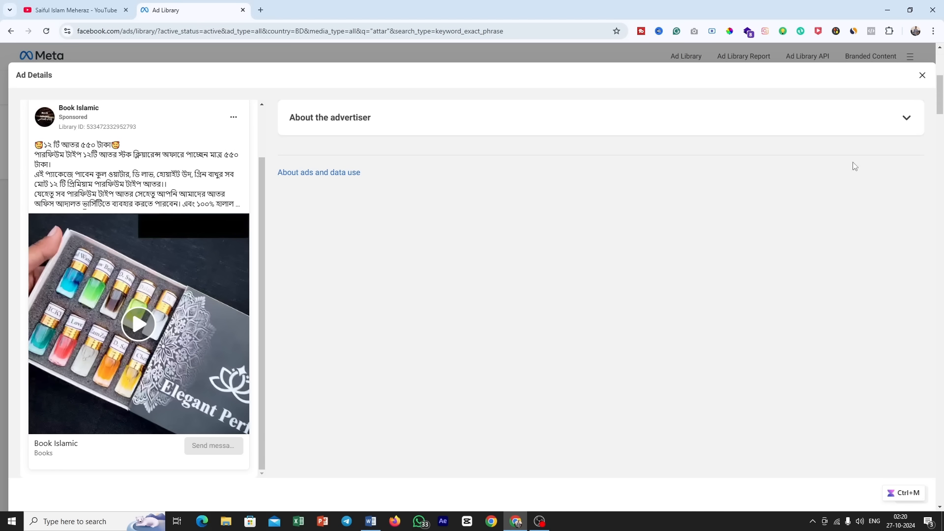
pyautogui.click(922, 76)
# Step: Browse the active attar ads of October 2024, comparing advertisers, creatives, platforms and start dates, and return to the result count
pyautogui.scroll(-3, 649, 246)
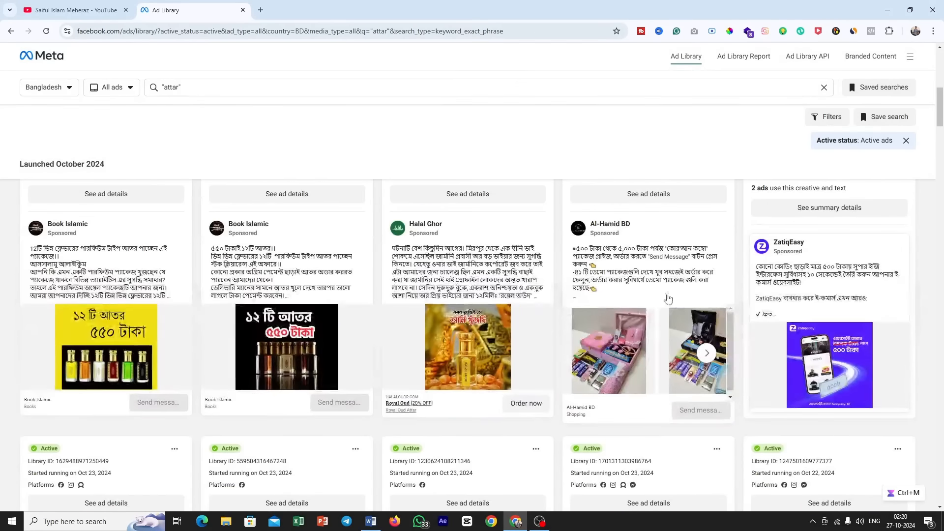
pyautogui.scroll(-4, 634, 289)
pyautogui.scroll(-3, 633, 289)
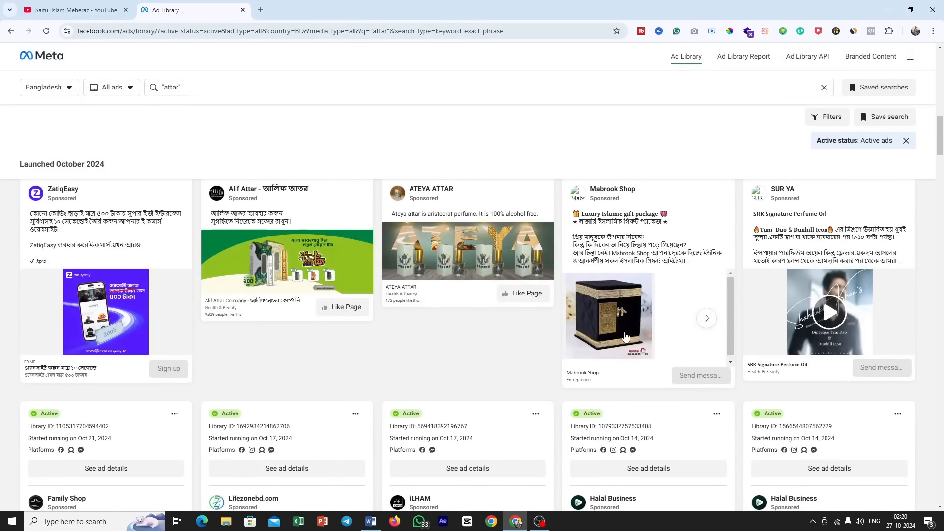
pyautogui.scroll(-3, 452, 413)
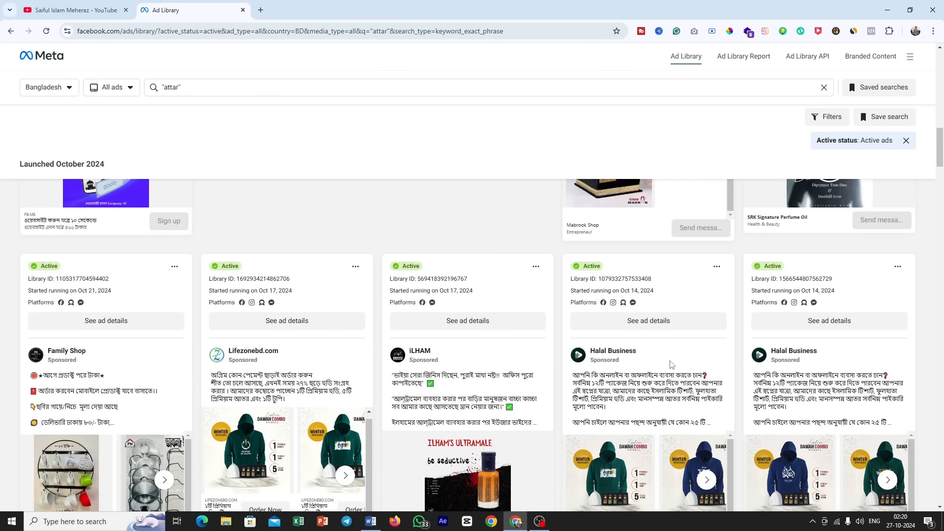
pyautogui.scroll(5, 639, 359)
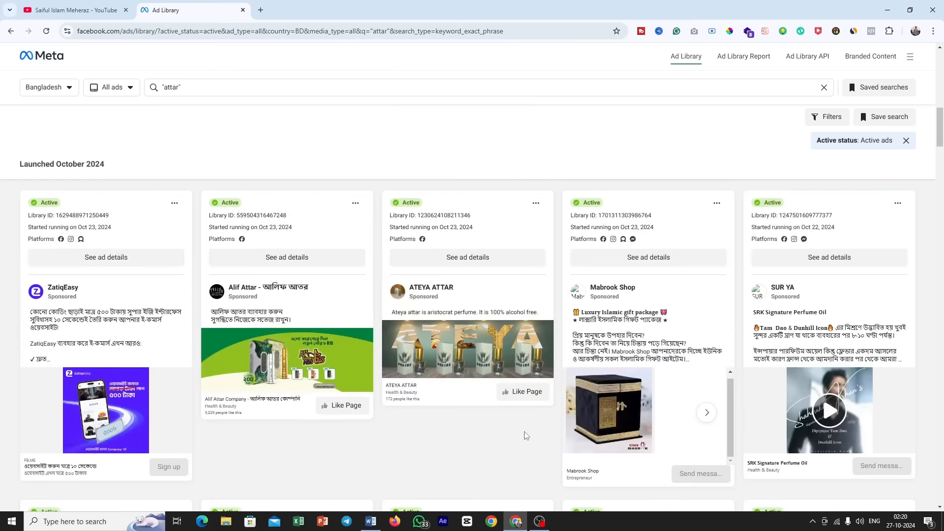
pyautogui.scroll(6, 523, 433)
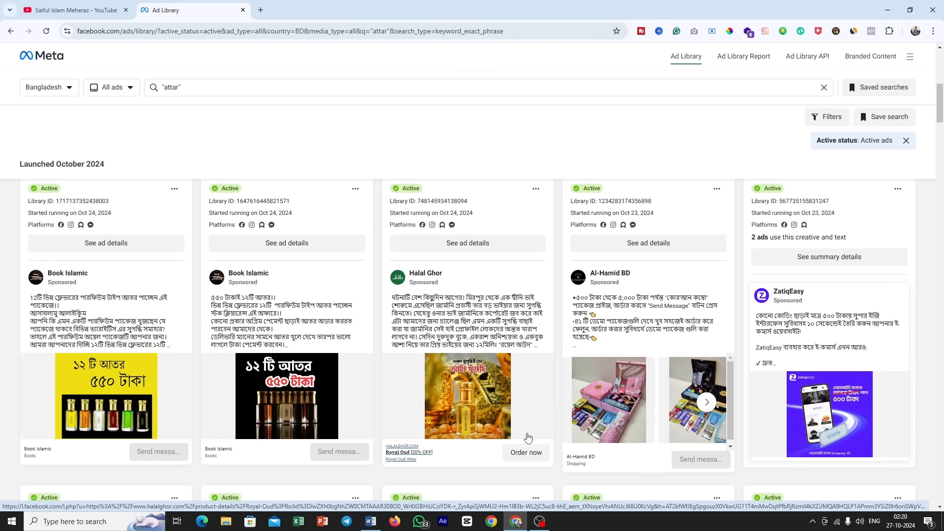
pyautogui.scroll(-4, 435, 350)
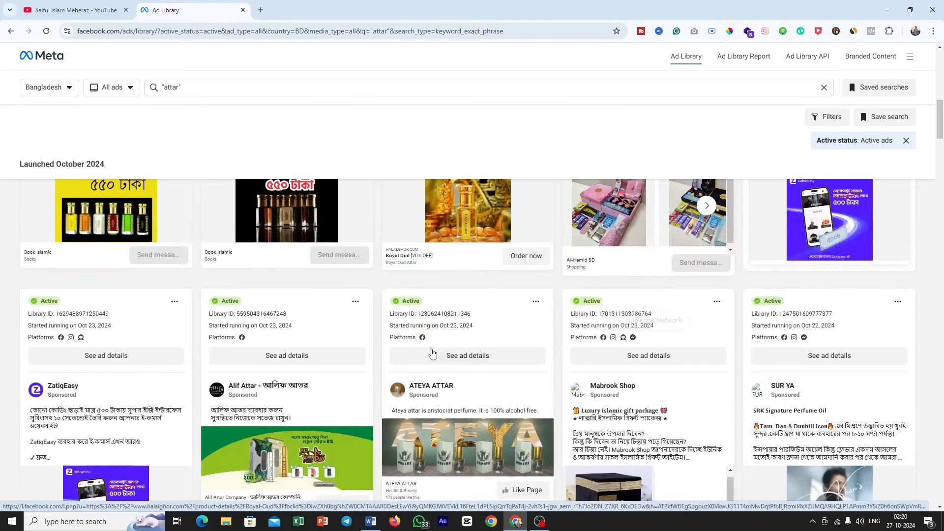
pyautogui.scroll(5, 436, 350)
pyautogui.scroll(6, 435, 350)
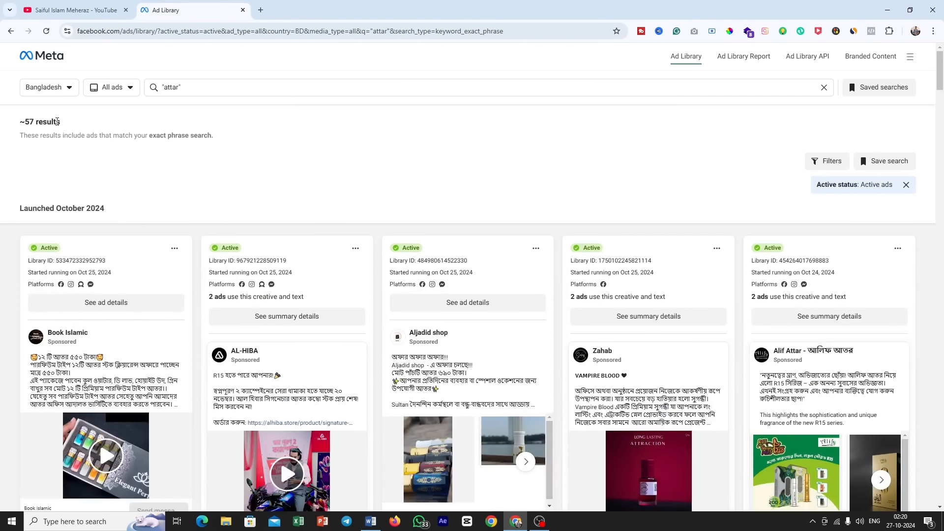
# Step: Search the Ad Library for the exact phrase "perfume" and check how many ads match
pyautogui.click(167, 95)
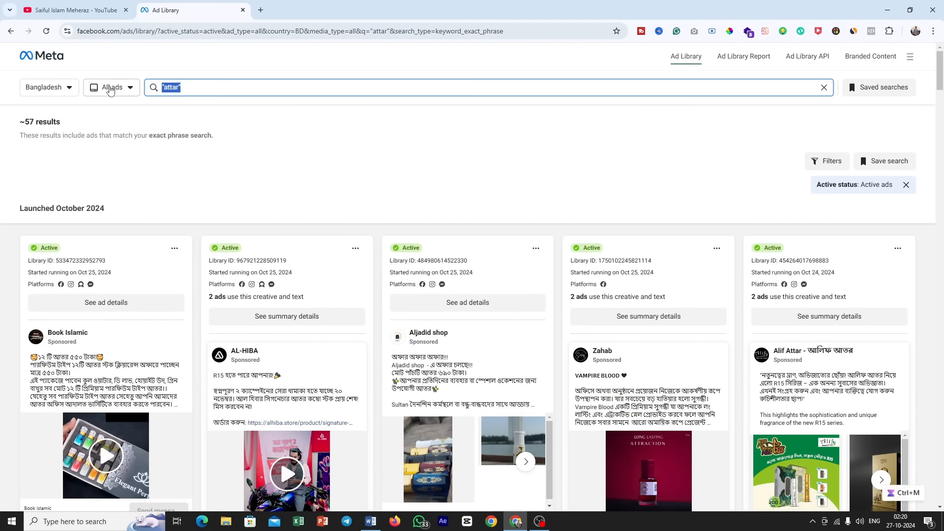
pyautogui.write('perfume')
pyautogui.press('Return')
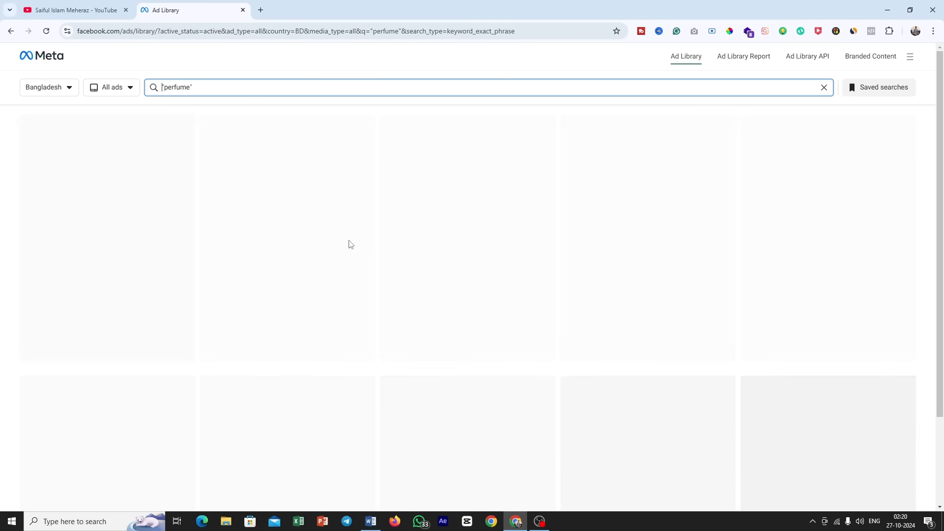
pyautogui.moveTo(69, 123); pyautogui.dragTo(15, 123)
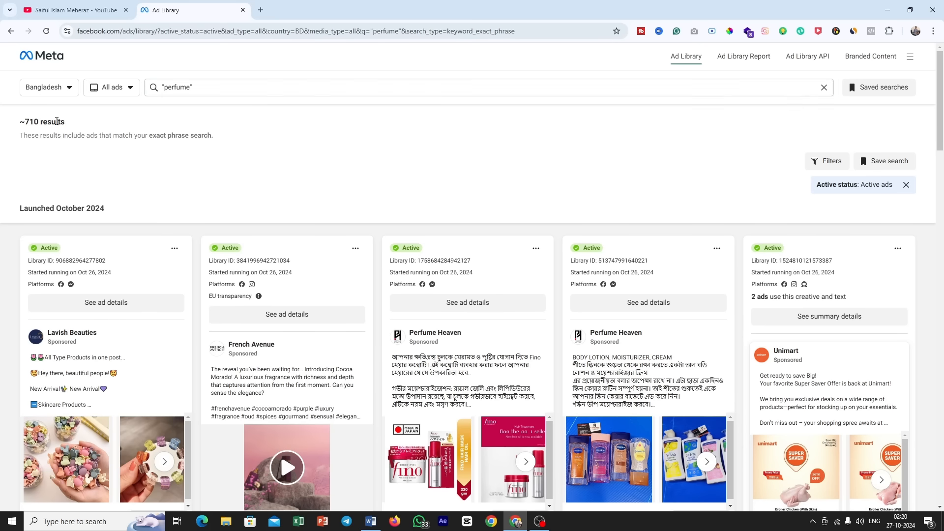
pyautogui.hotkey('ctrl', 'm')
pyautogui.click(211, 175)
# Step: Search the Ad Library for the keyword clothing and check how many ads match
pyautogui.moveTo(238, 93); pyautogui.dragTo(120, 93)
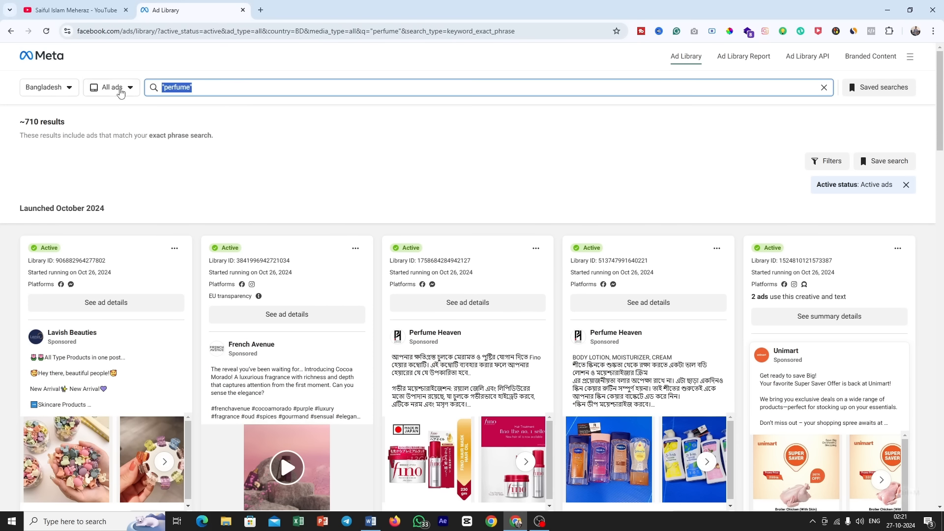
pyautogui.write('clothi')
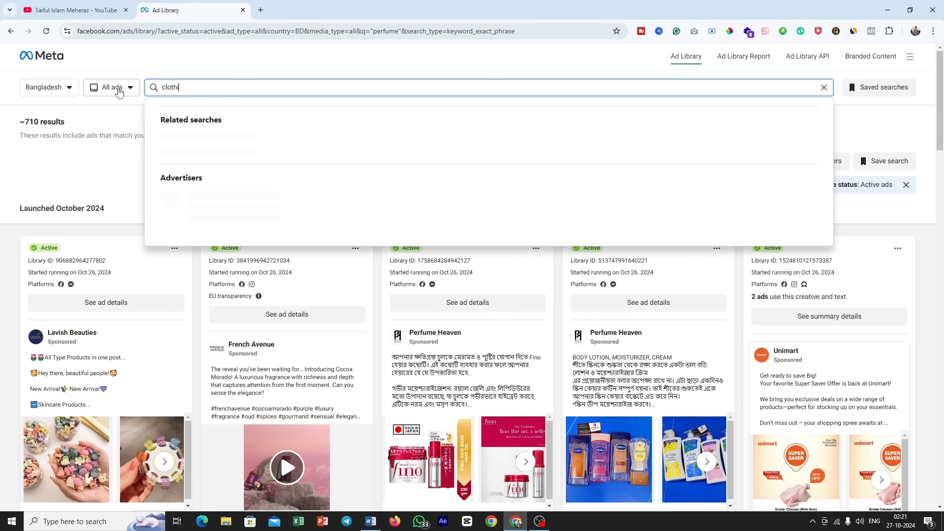
pyautogui.write('bng')
pyautogui.press('BackSpace')
pyautogui.press('BackSpace')
pyautogui.press('BackSpace')
pyautogui.write('ng')
pyautogui.press('Return')
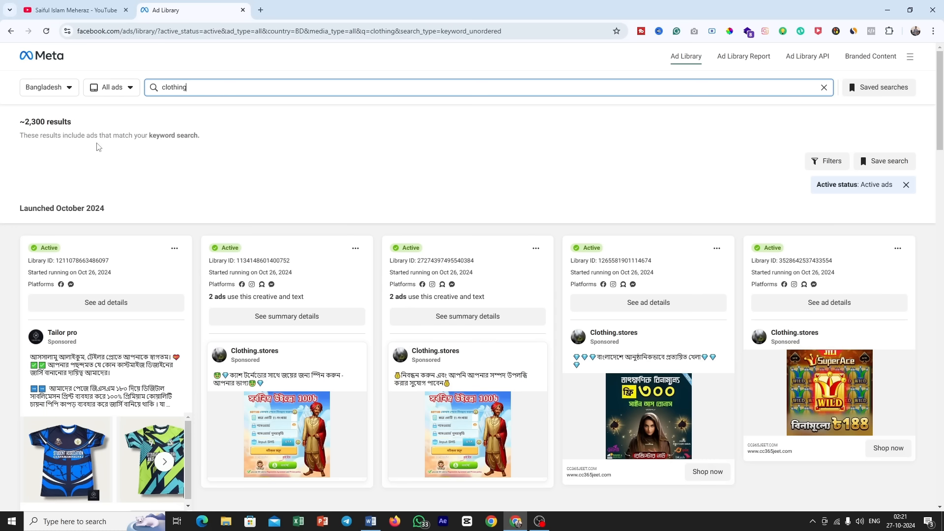
pyautogui.moveTo(74, 127); pyautogui.dragTo(8, 124)
pyautogui.click(294, 179)
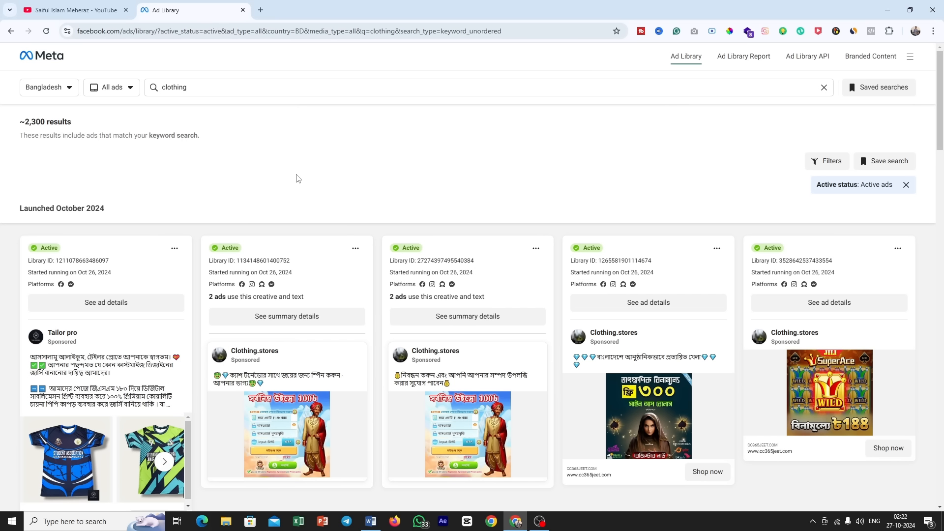
# Step: Examine the Clothing.stores ad with several ads sharing one creative, checking its shared-creative note, platforms and start date
pyautogui.scroll(-6, 299, 178)
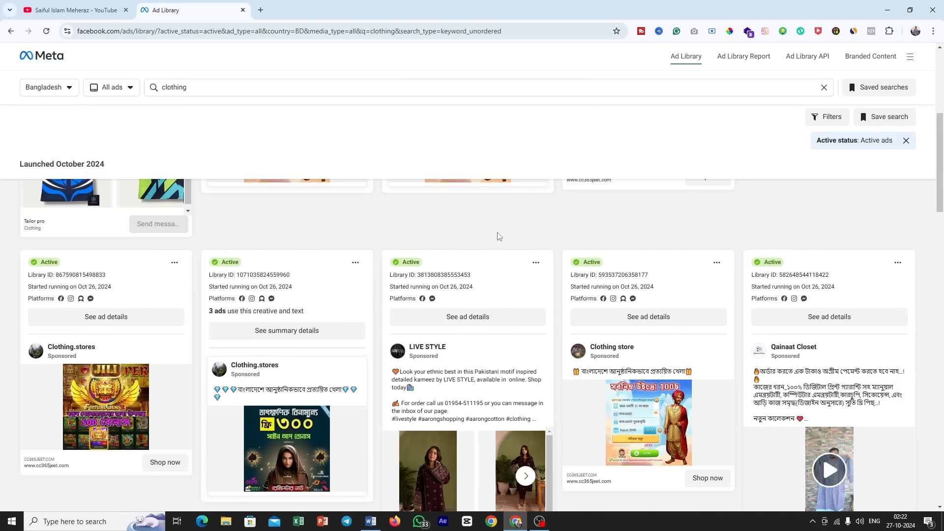
pyautogui.moveTo(259, 311); pyautogui.dragTo(315, 317)
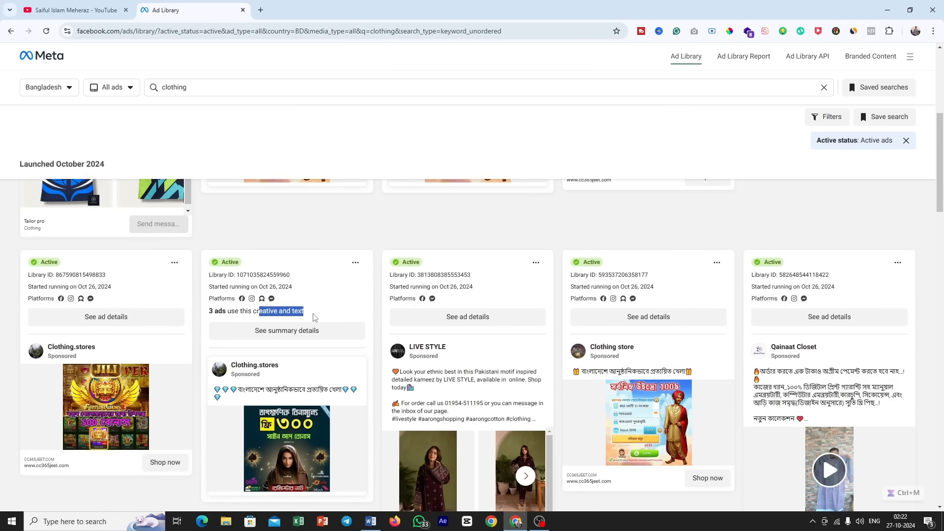
pyautogui.click(291, 305)
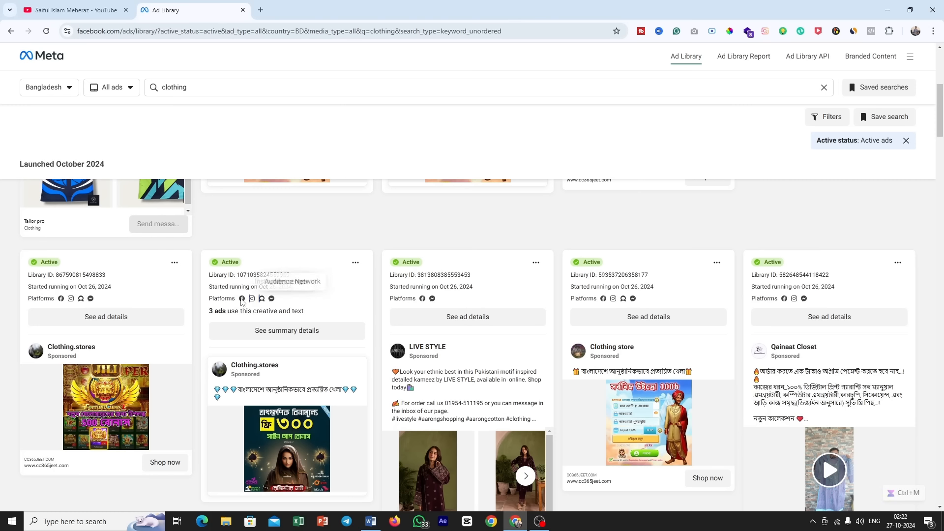
pyautogui.moveTo(308, 286); pyautogui.dragTo(259, 287)
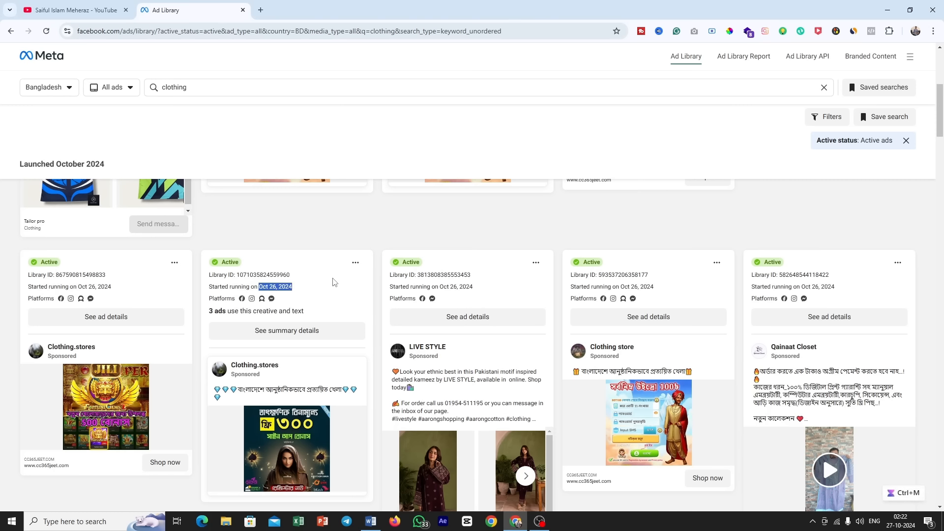
# Step: Browse further clothing ads, examining their creatives, texts and call-to-action buttons, and return to the start of the results
pyautogui.scroll(-3, 292, 308)
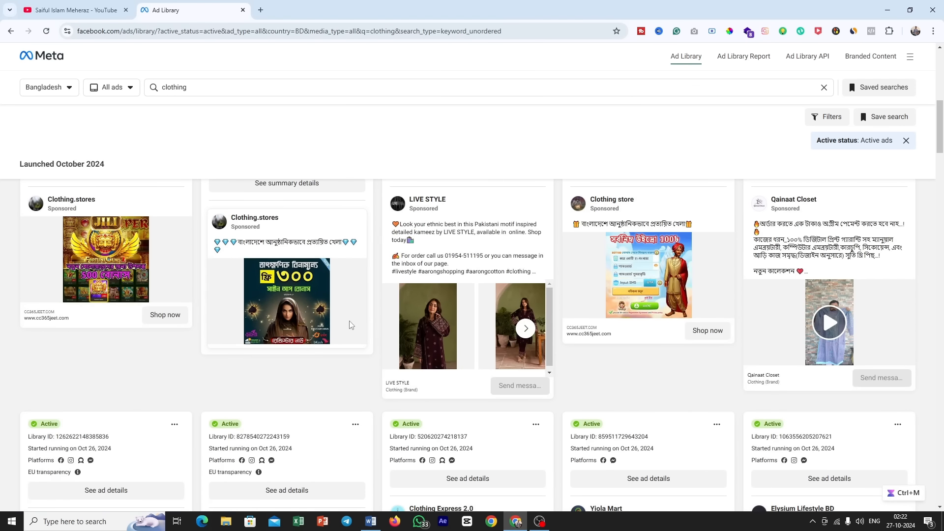
pyautogui.click(708, 332)
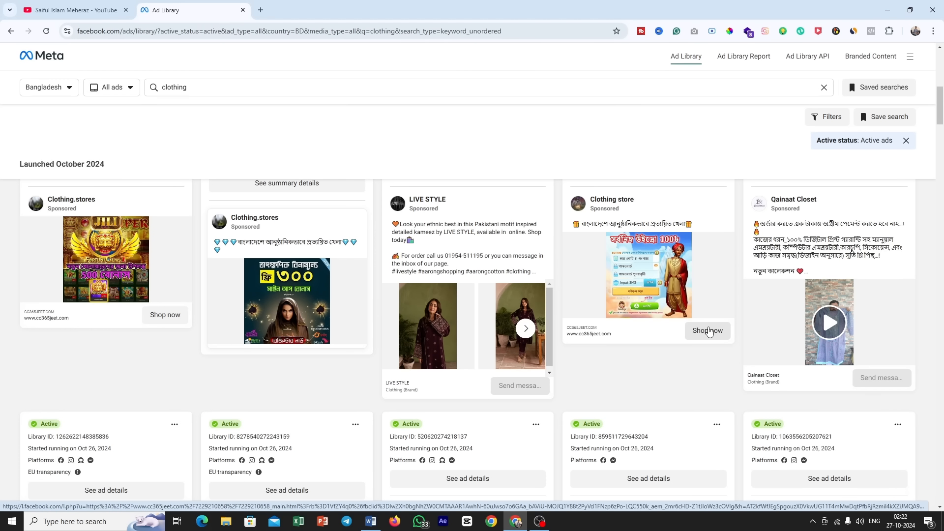
pyautogui.scroll(-6, 705, 354)
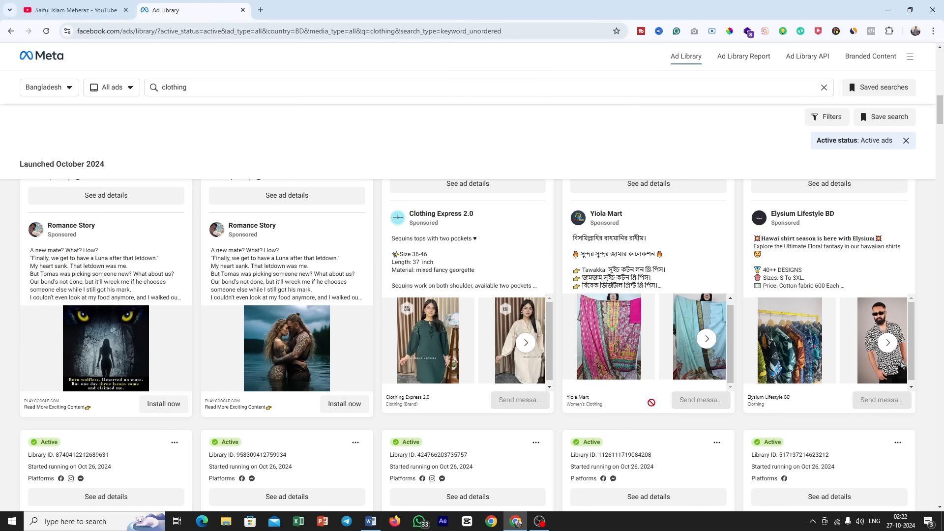
pyautogui.scroll(-4, 703, 377)
pyautogui.scroll(-3, 590, 403)
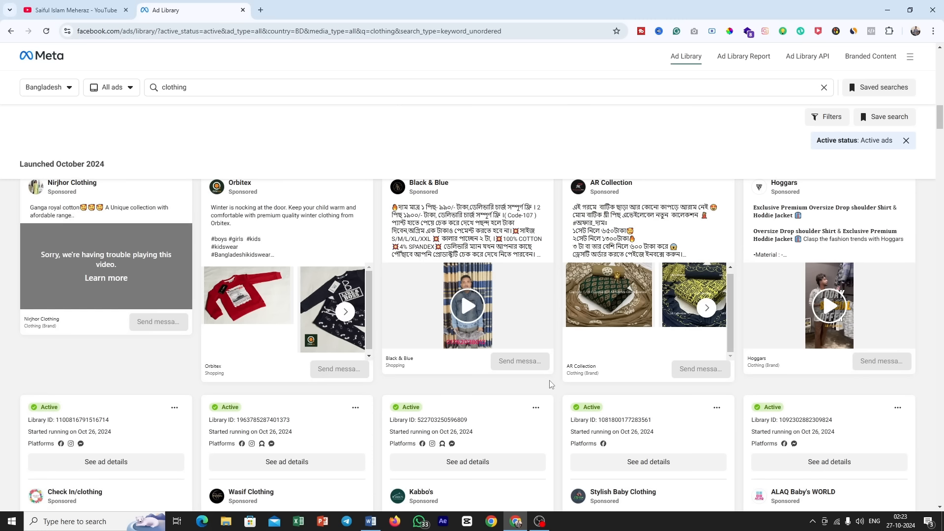
pyautogui.scroll(-10, 550, 384)
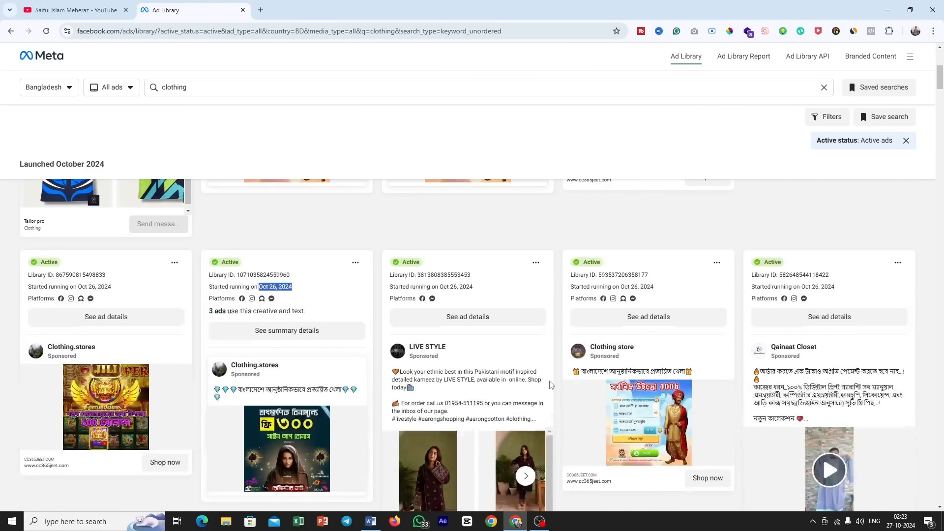
pyautogui.scroll(7, 551, 385)
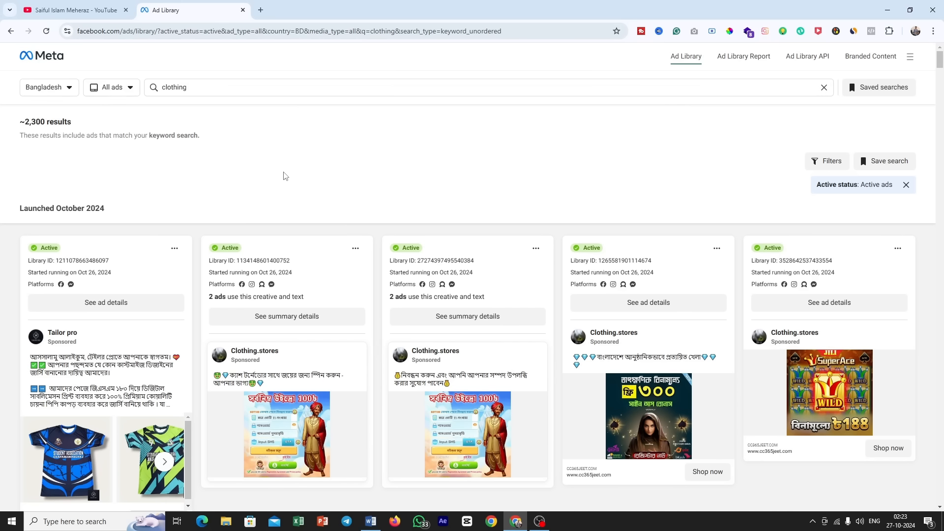
# Step: Close the Ad Library, open Facebook in a new browser tab and go to the account's own profile page
pyautogui.hotkey('ctrl', 'w')
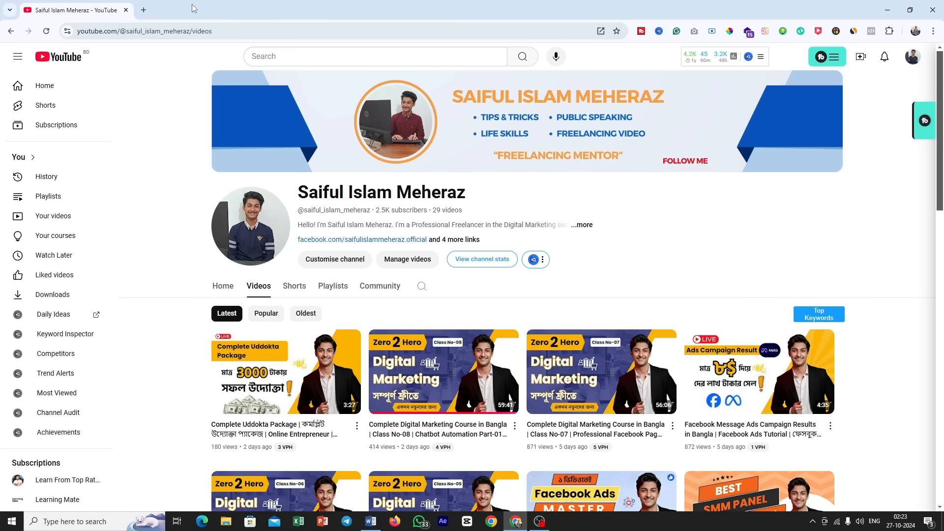
pyautogui.click(144, 9)
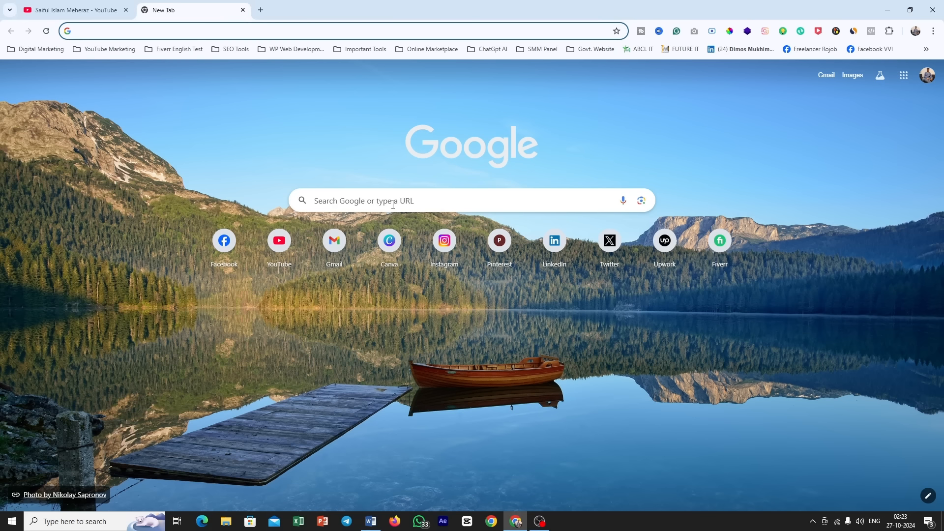
pyautogui.click(224, 240)
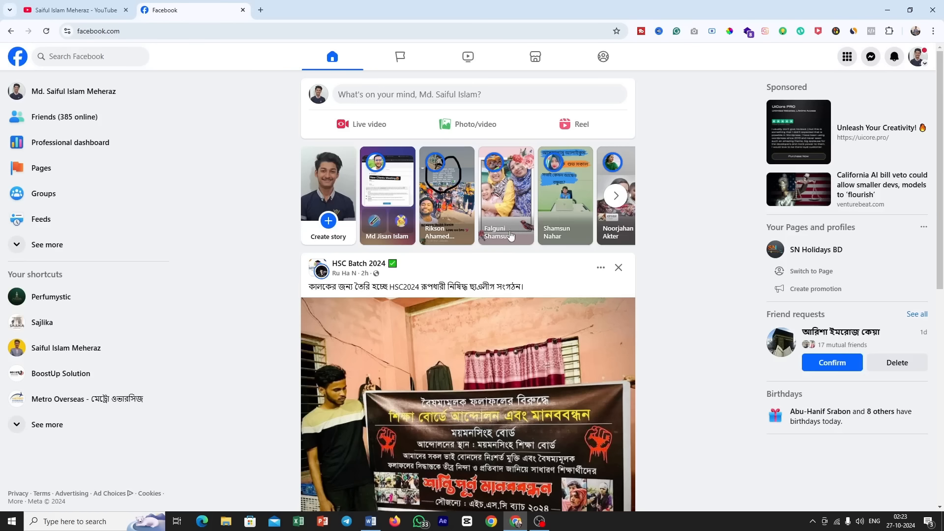
pyautogui.click(84, 93)
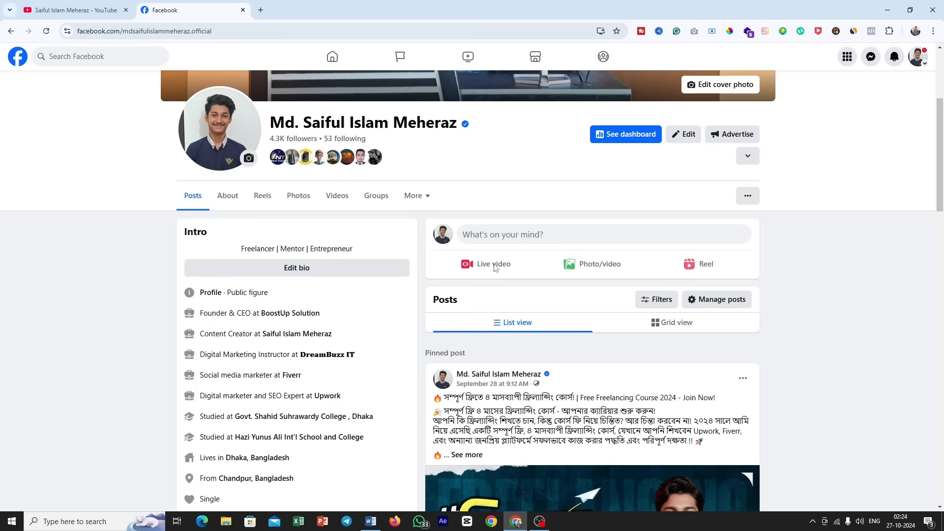
# Step: Open the Boost post setup for the pinned Free Freelancing Course 2024 post on the profile
pyautogui.scroll(3, 494, 267)
pyautogui.scroll(-6, 493, 267)
pyautogui.scroll(-5, 496, 269)
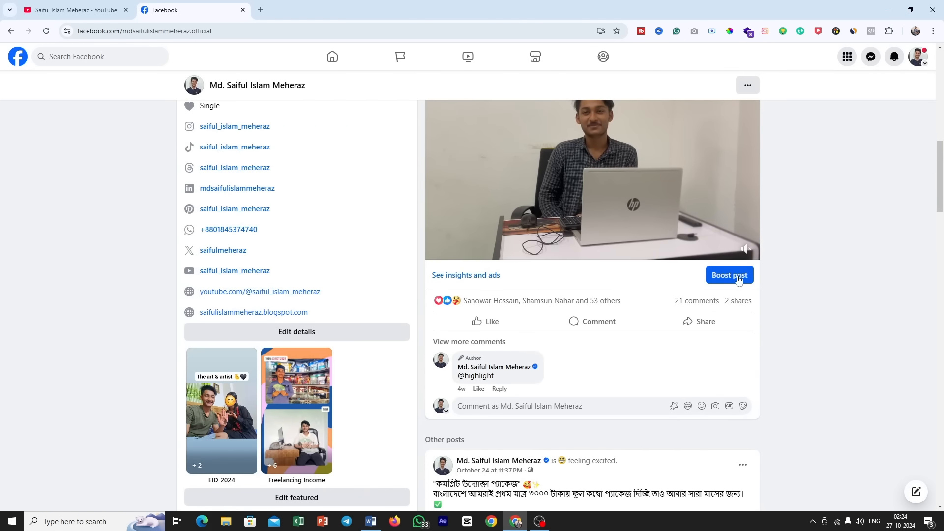
pyautogui.click(720, 279)
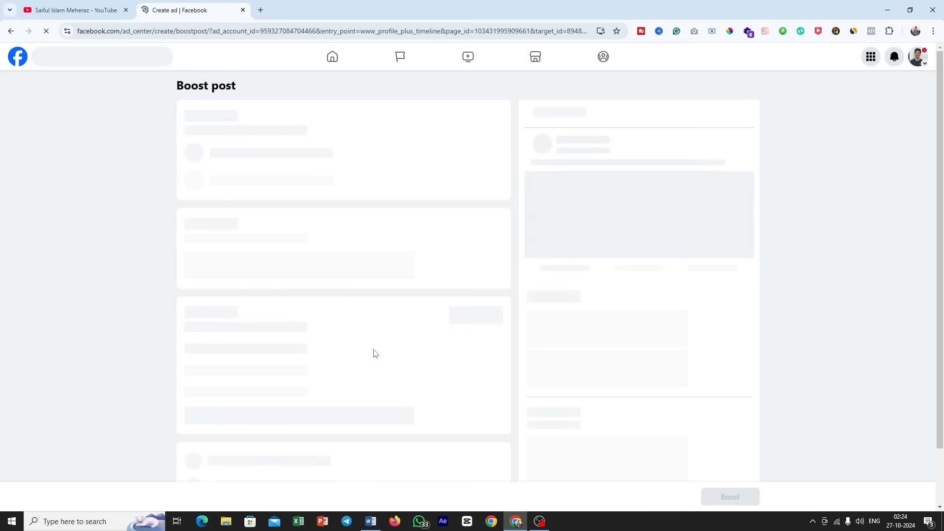
# Step: Review the Boost post settings: goal, button, audience, duration, budget, placements, Meta Pixel, payment method and estimated daily results
pyautogui.scroll(-1, 464, 215)
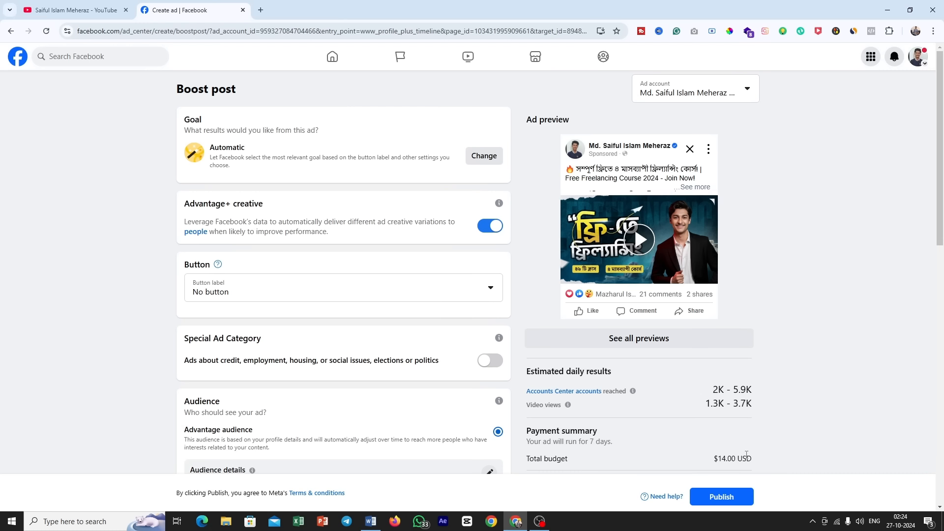
pyautogui.scroll(-6, 746, 454)
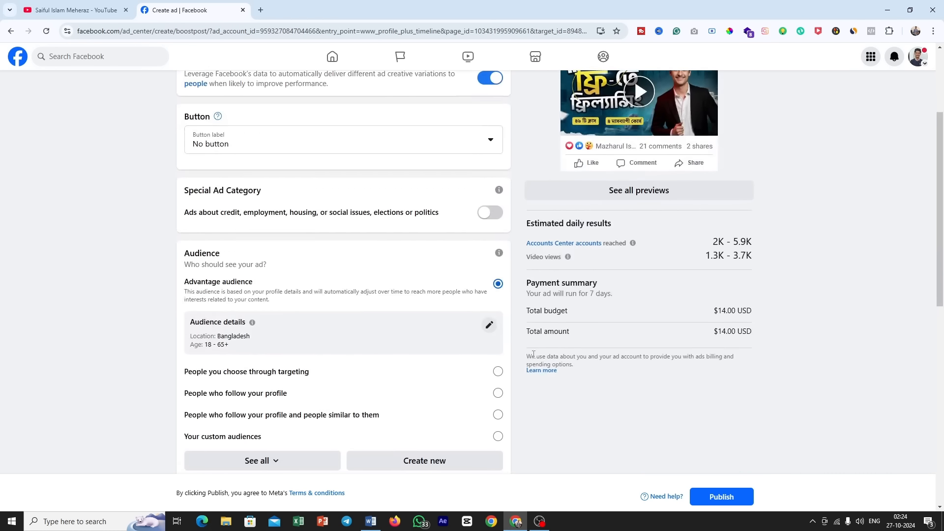
pyautogui.scroll(-6, 475, 259)
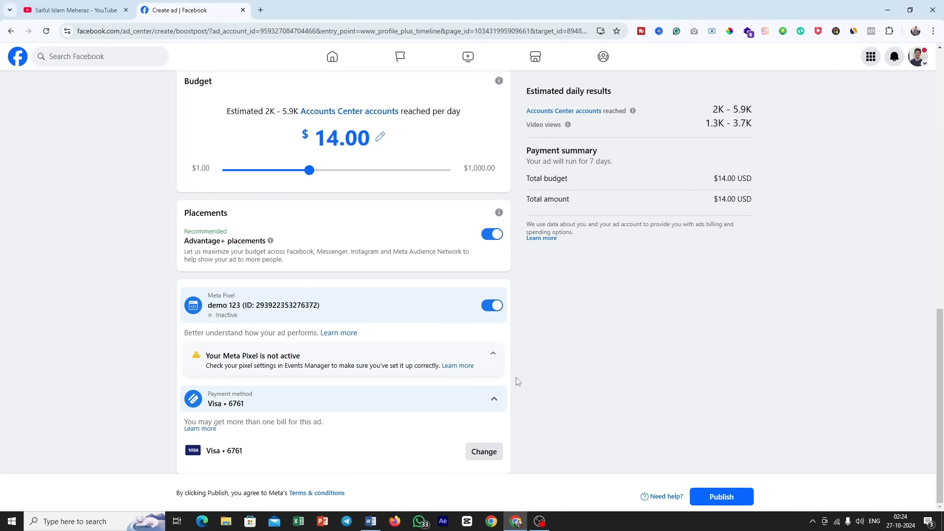
pyautogui.scroll(10, 533, 388)
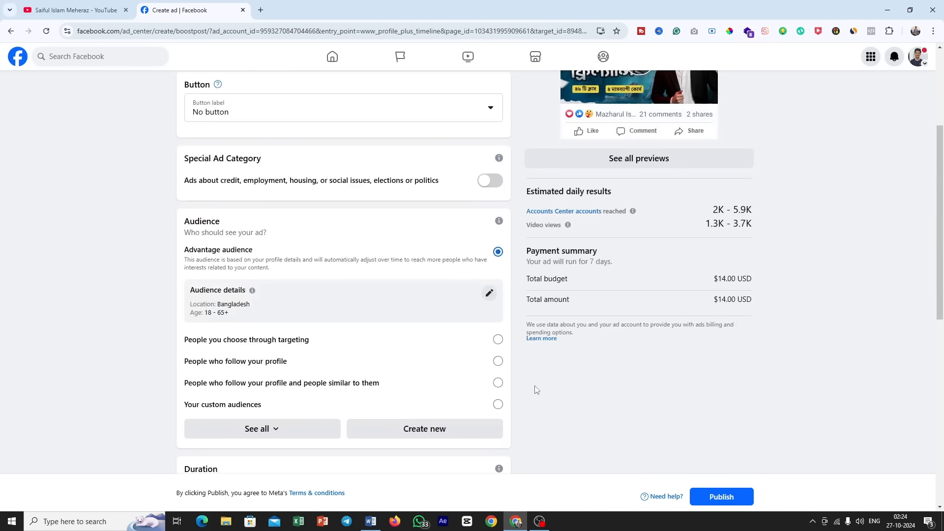
pyautogui.scroll(3, 536, 389)
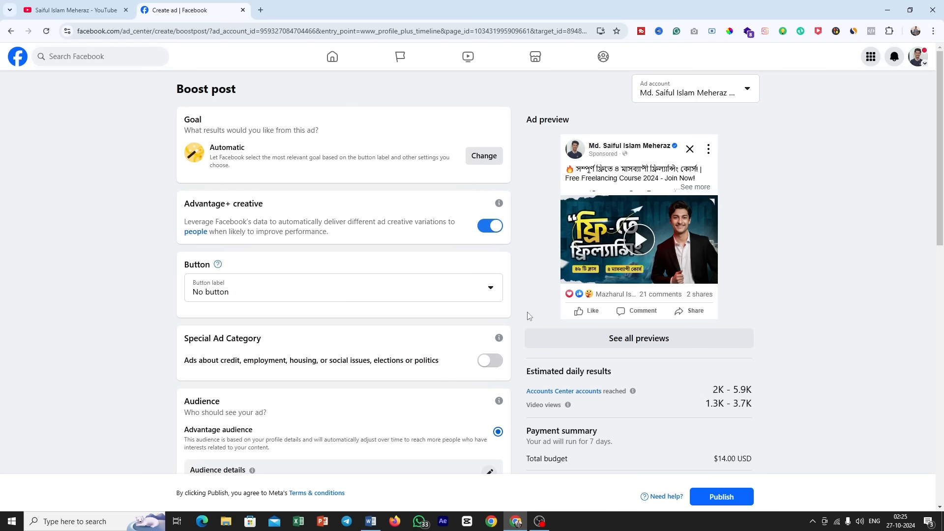
# Step: Look over the Boost post settings from goal to Meta Pixel once more and return to the profile page
pyautogui.scroll(-10, 413, 226)
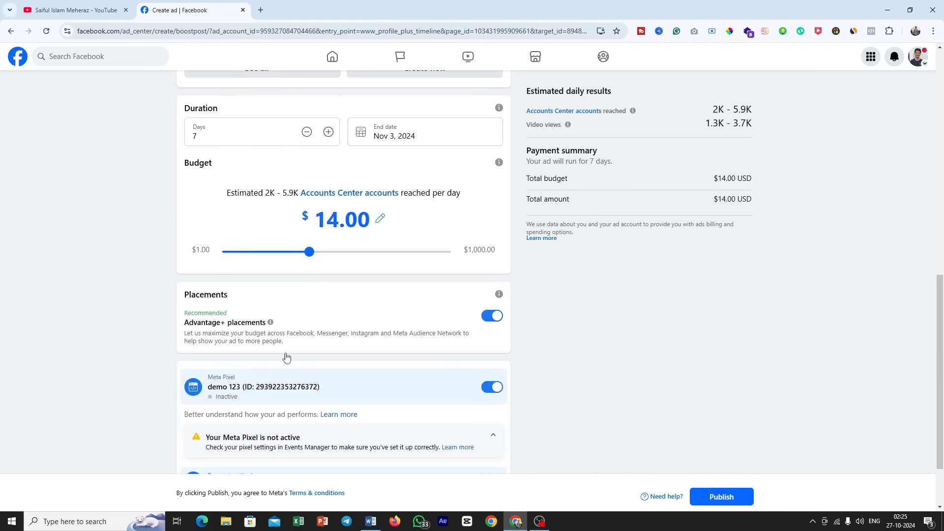
pyautogui.scroll(-2, 453, 333)
pyautogui.scroll(11, 445, 332)
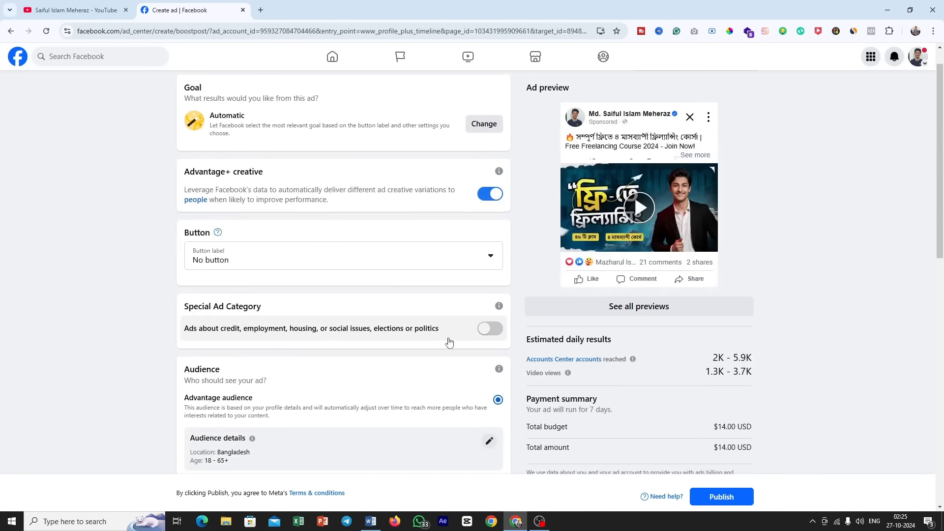
pyautogui.scroll(1, 449, 342)
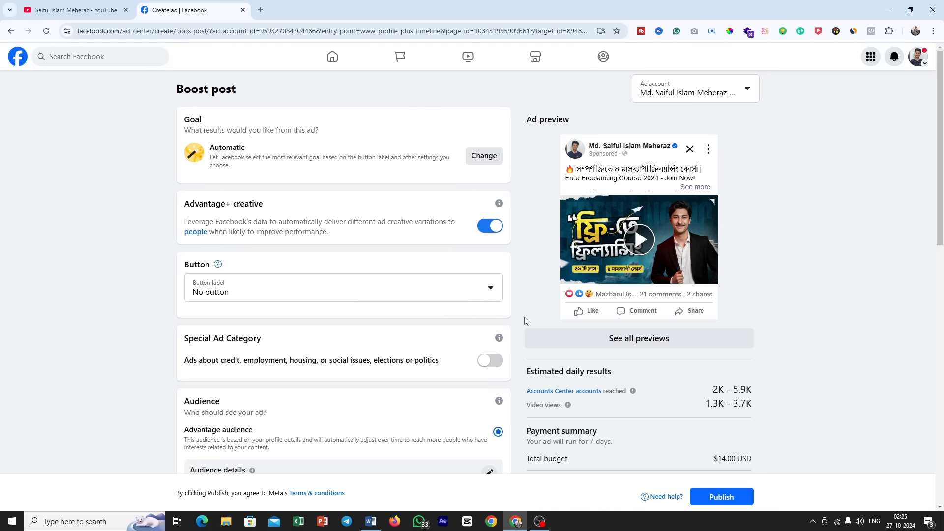
pyautogui.click(10, 31)
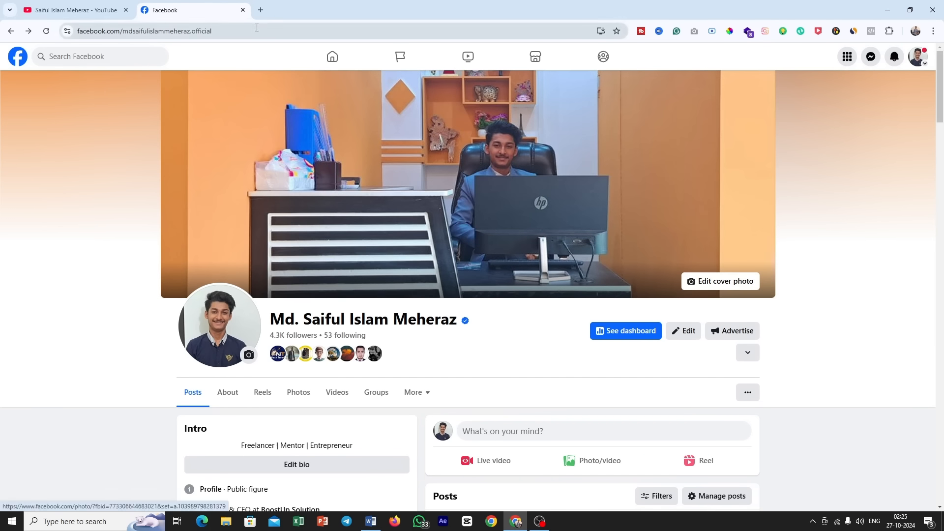
# Step: Open facebook.com/adsmanager in a new browser tab and look through the campaign list
pyautogui.click(261, 10)
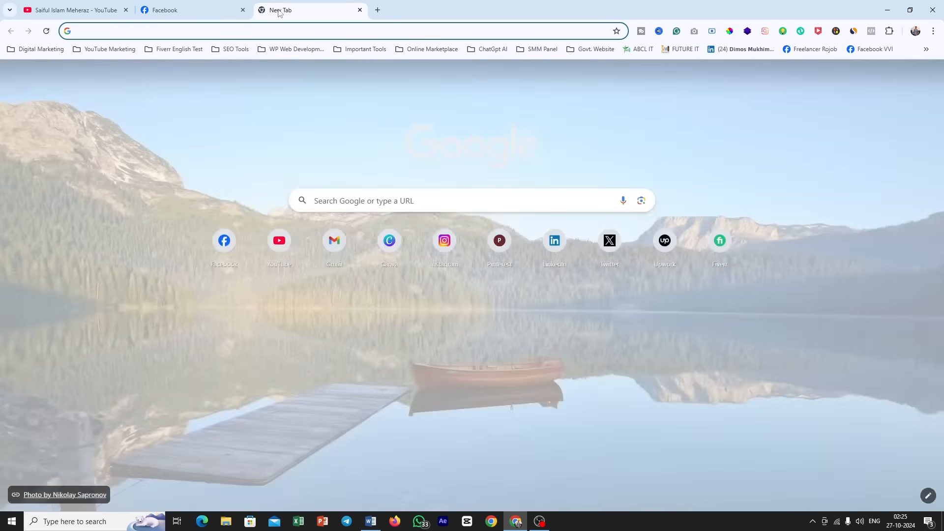
pyautogui.write('facebook.com/adsmanager')
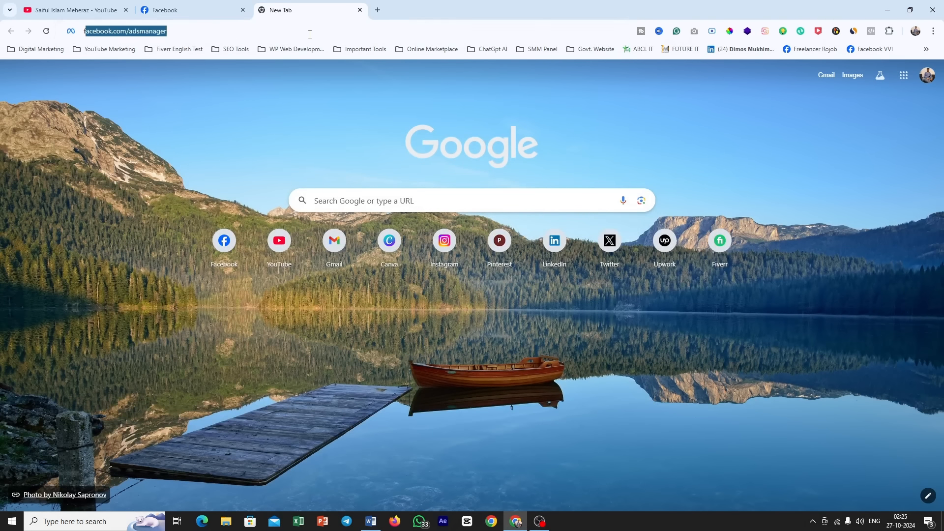
pyautogui.press('Right')
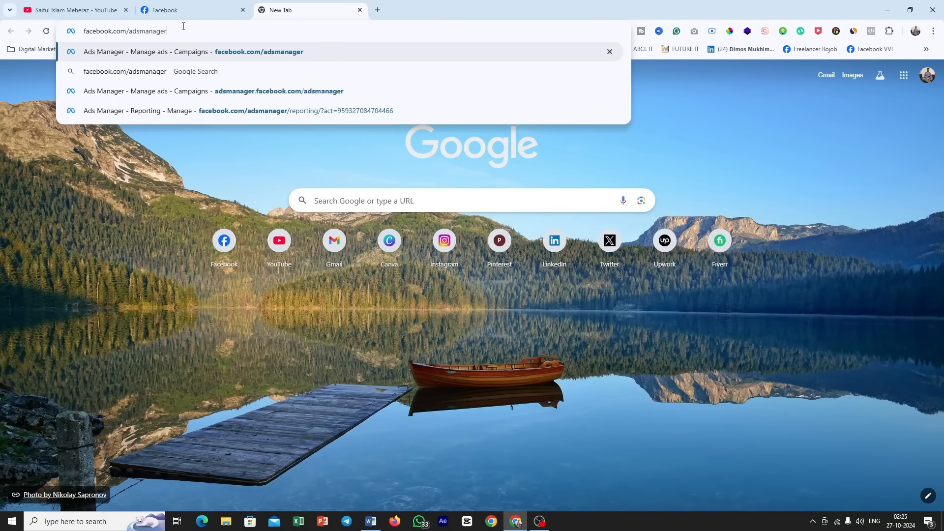
pyautogui.moveTo(130, 32); pyautogui.dragTo(65, 36)
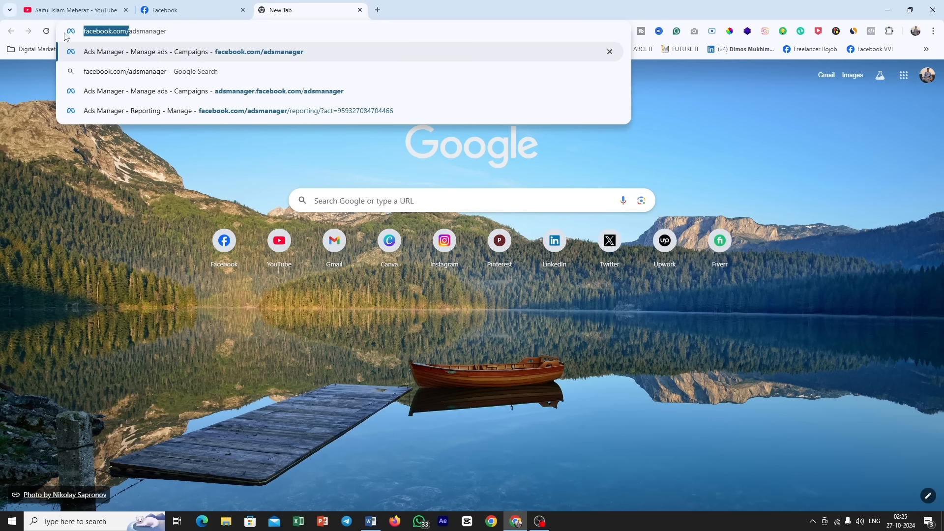
pyautogui.moveTo(169, 33); pyautogui.dragTo(127, 33)
pyautogui.click(170, 33)
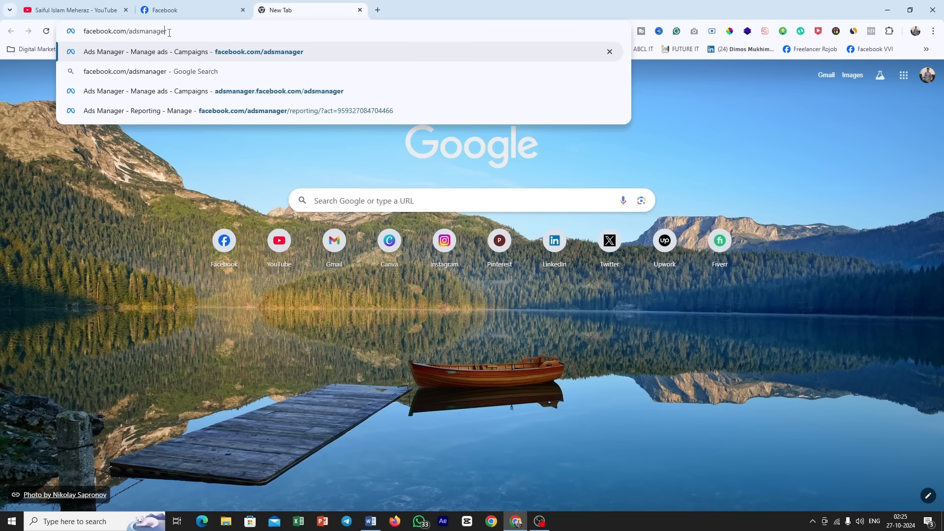
pyautogui.press('Return')
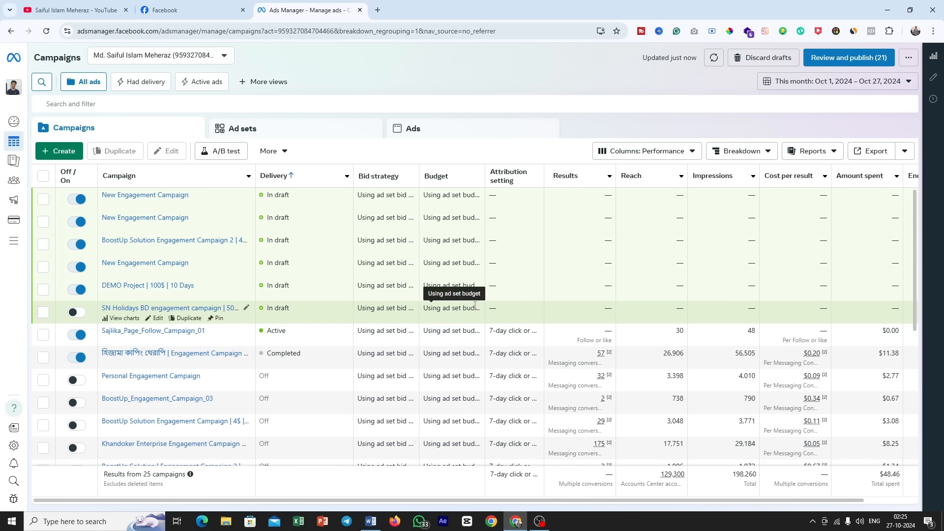
pyautogui.scroll(-6, 480, 304)
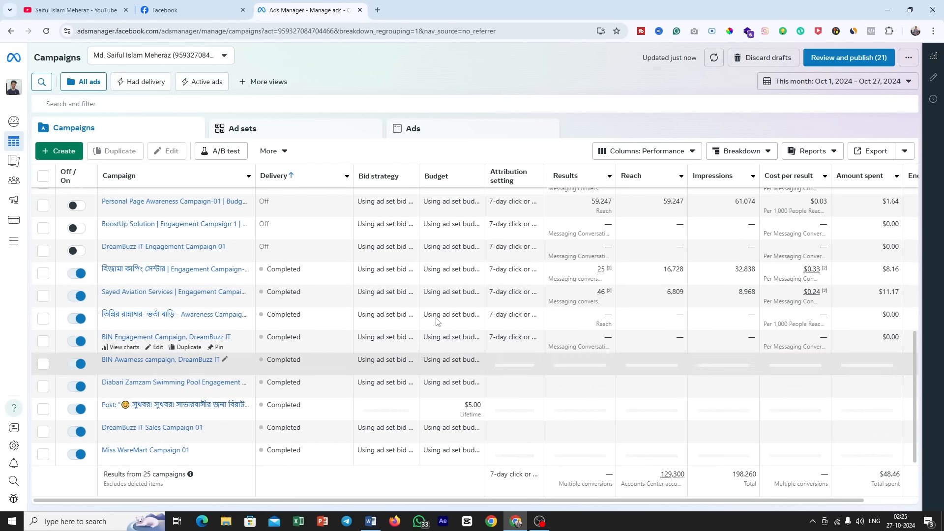
pyautogui.scroll(10, 413, 331)
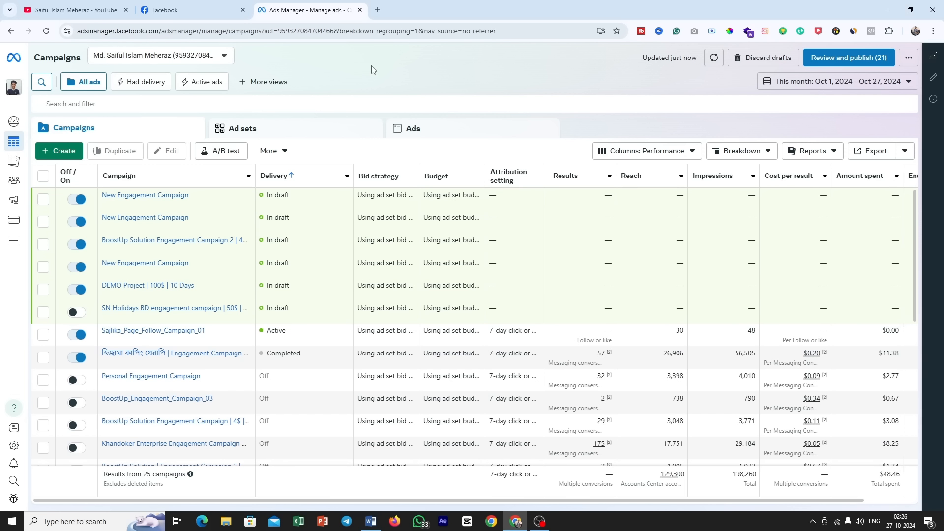
# Step: Open Billing & payments for the ad account and review its current balance and payment activity
pyautogui.moveTo(15, 190)
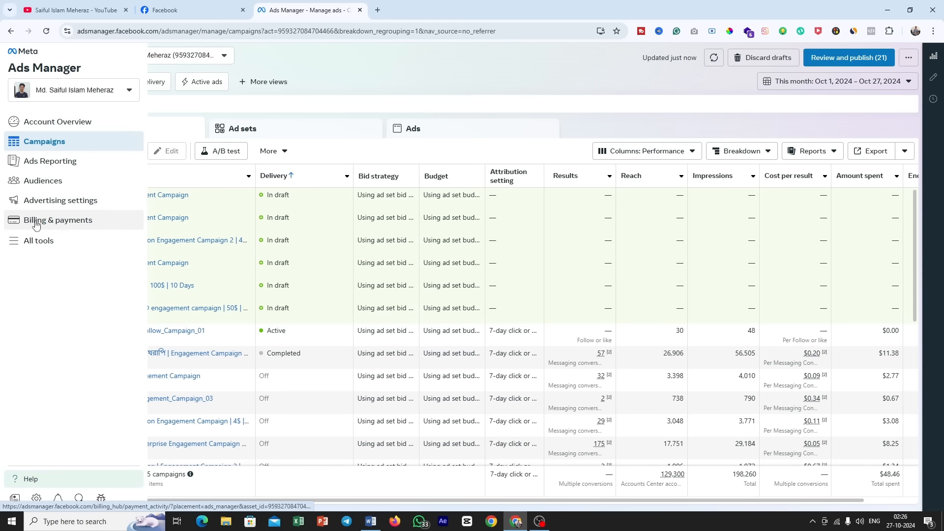
pyautogui.click(54, 221)
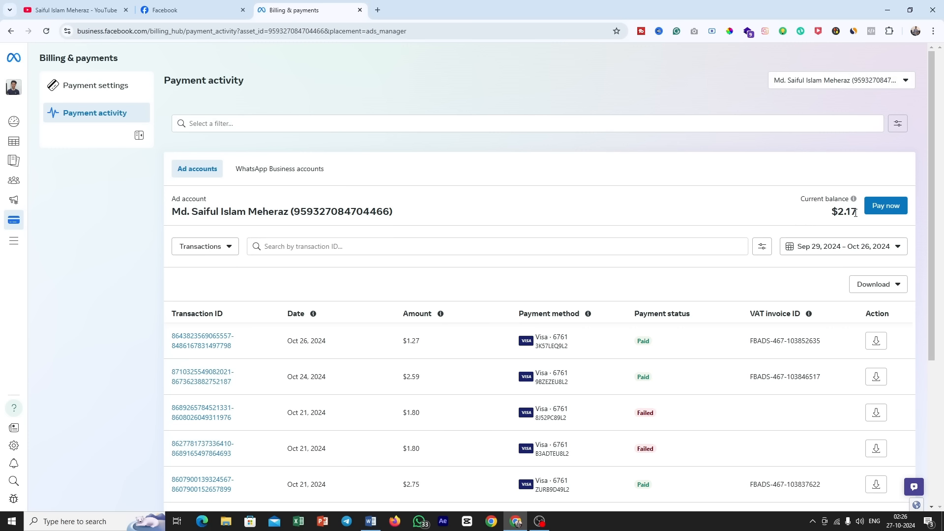
pyautogui.moveTo(855, 213); pyautogui.dragTo(832, 216)
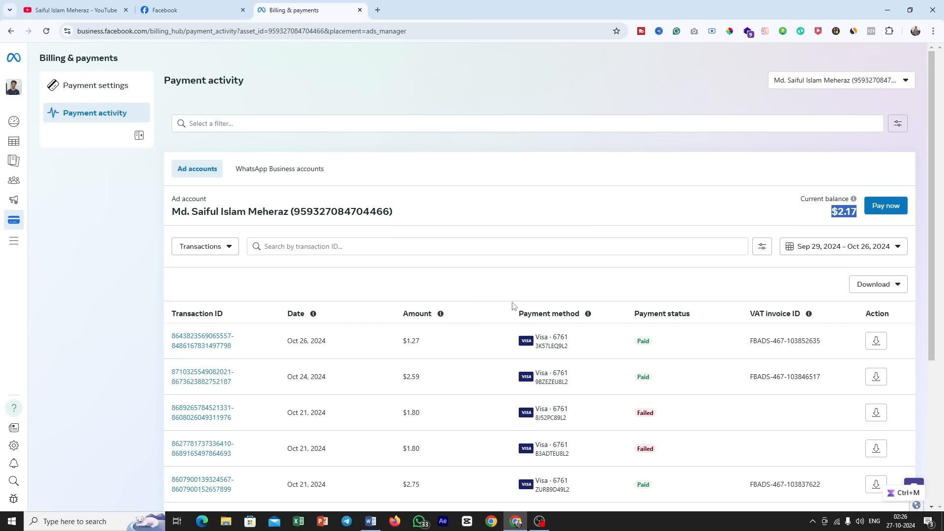
pyautogui.scroll(-4, 509, 309)
pyautogui.scroll(4, 499, 336)
# Step: Open the payment settings and examine the payment threshold, billing date and saved payment method
pyautogui.click(112, 88)
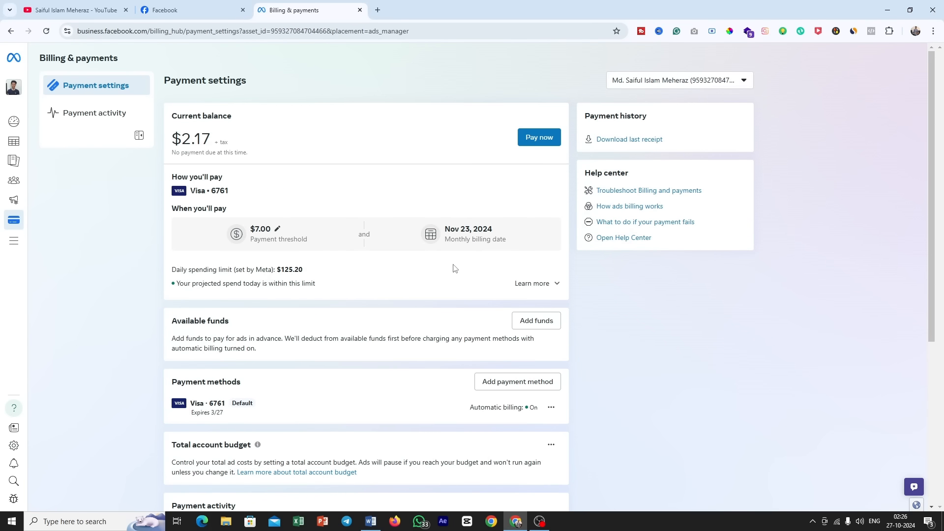
pyautogui.scroll(-1, 454, 267)
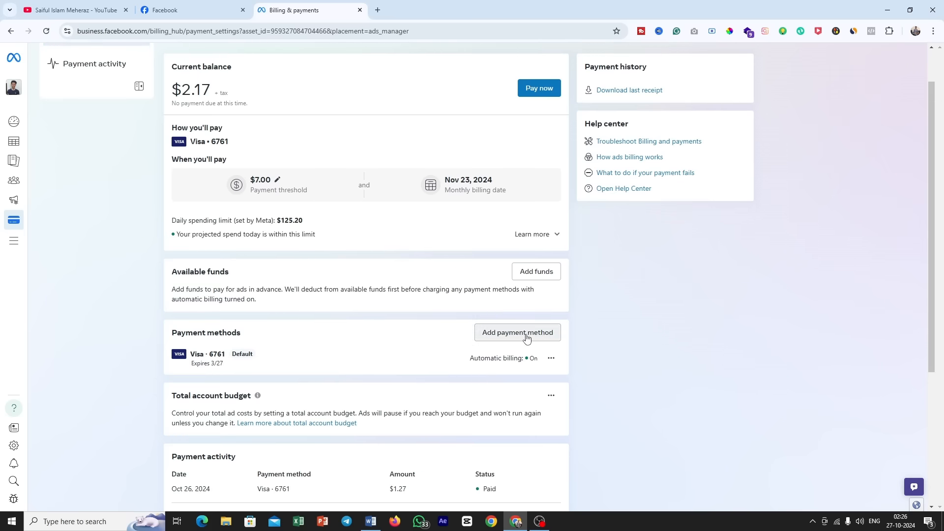
pyautogui.moveTo(194, 355); pyautogui.dragTo(226, 357)
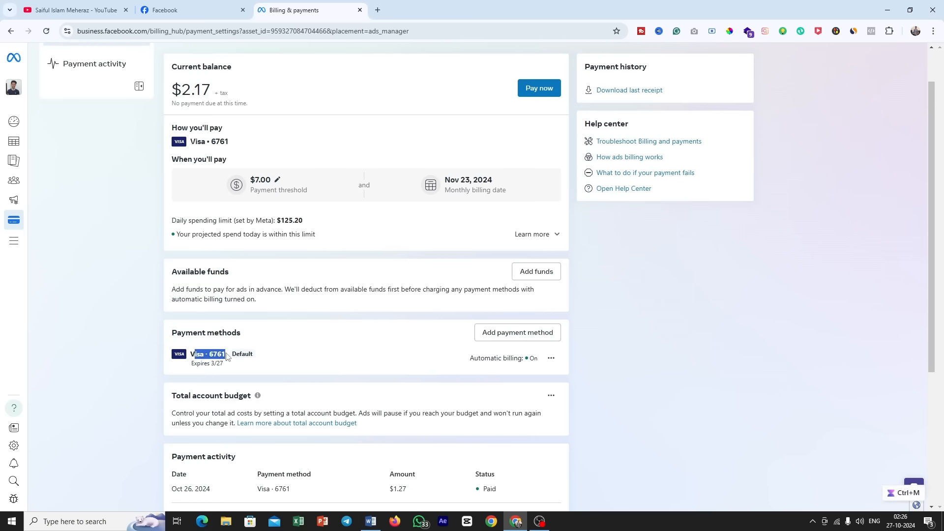
# Step: Inspect the debit or credit card form for adding a payment method and close it without saving
pyautogui.click(521, 336)
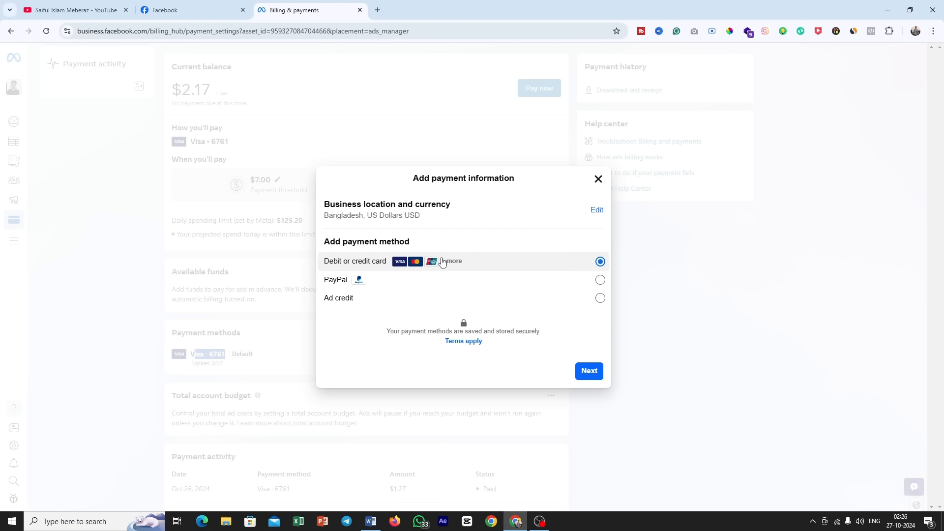
pyautogui.click(589, 369)
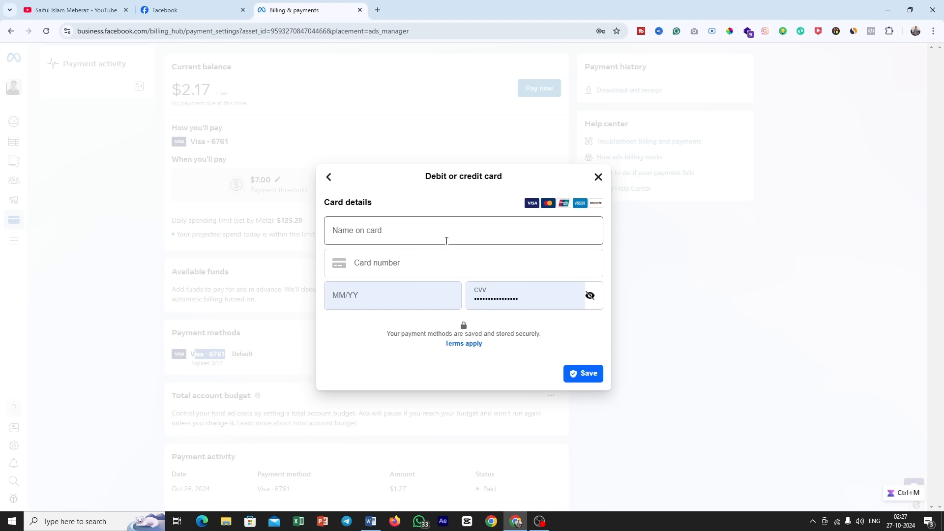
pyautogui.click(415, 227)
pyautogui.click(385, 261)
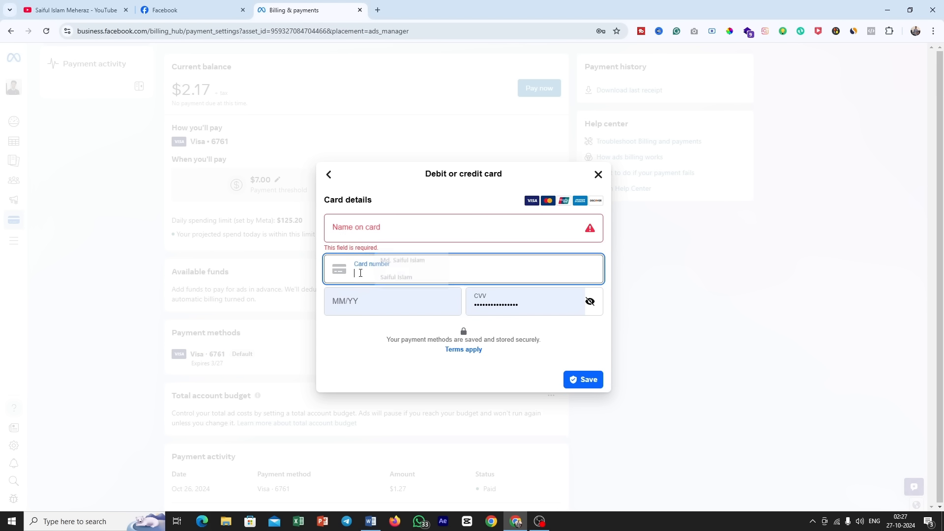
pyautogui.click(366, 329)
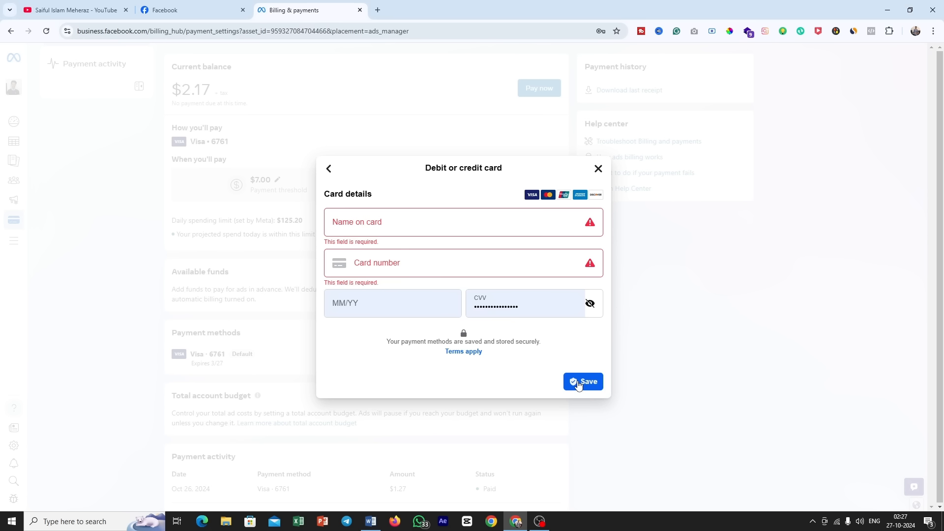
pyautogui.click(597, 169)
pyautogui.scroll(1, 407, 314)
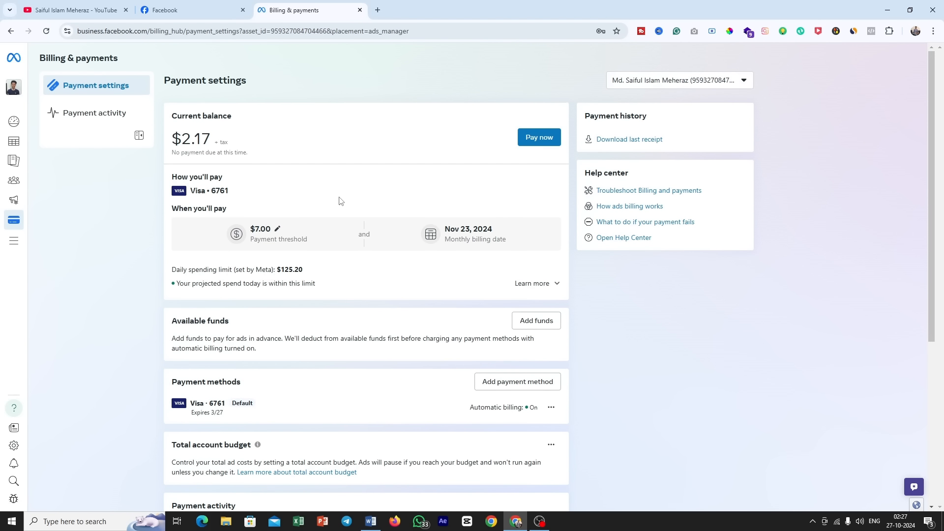
# Step: Return to the Ads Manager campaigns overview and decline the browser's offer to update the saved password
pyautogui.moveTo(20, 242)
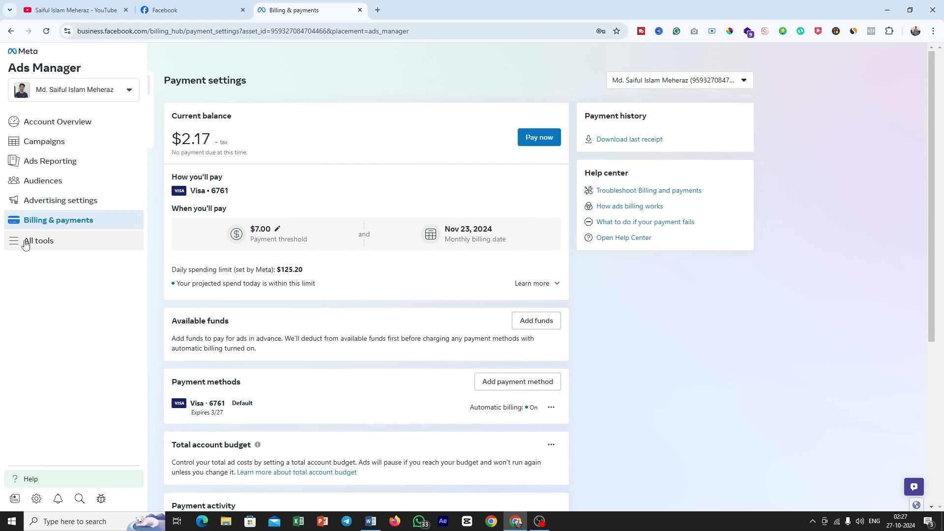
pyautogui.click(17, 240)
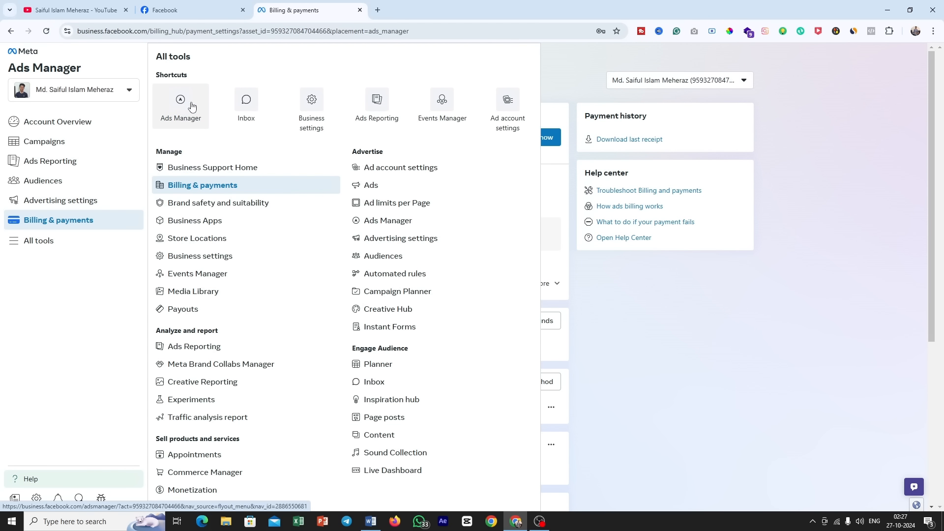
pyautogui.click(188, 106)
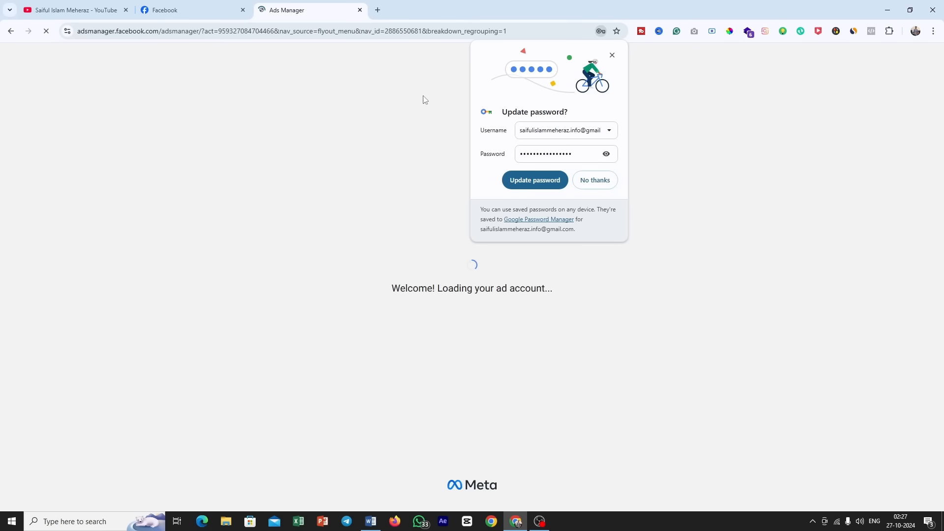
pyautogui.click(590, 181)
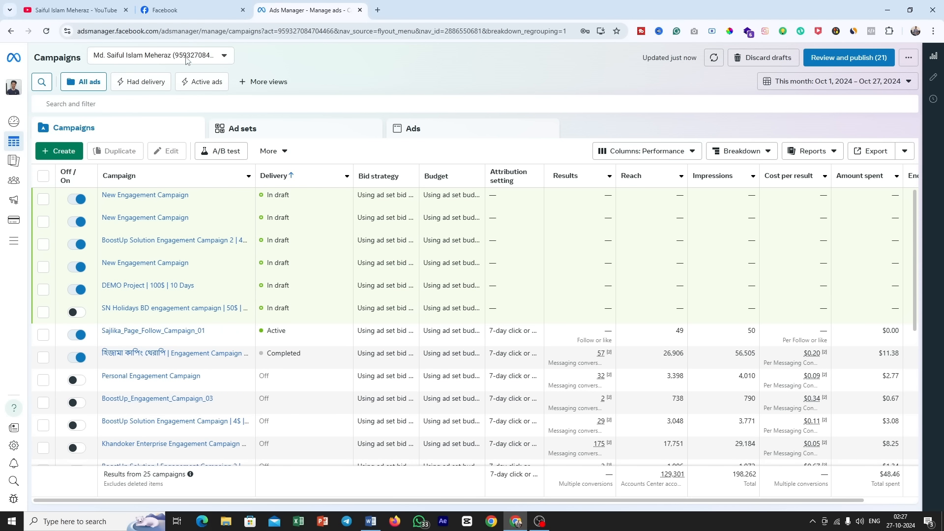
# Step: Switch to the other ad account in the account list and start creating a new campaign
pyautogui.click(224, 58)
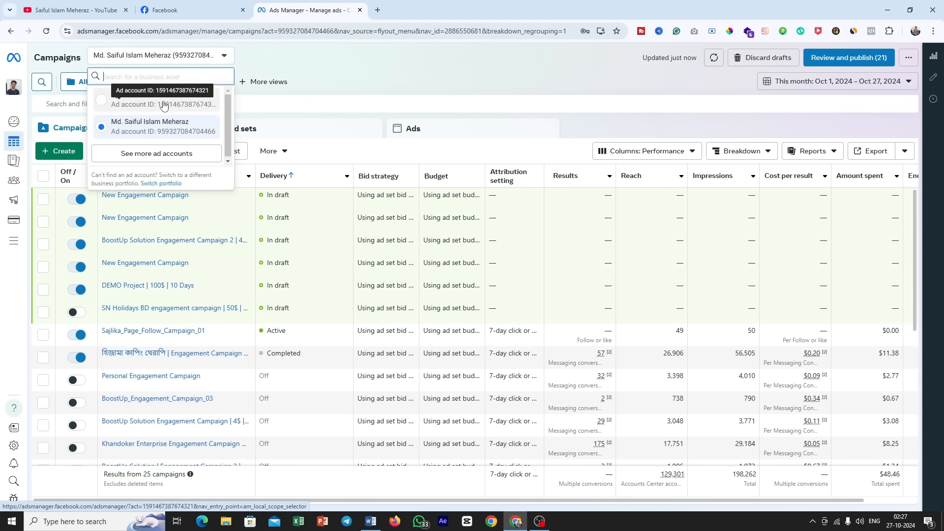
pyautogui.click(130, 107)
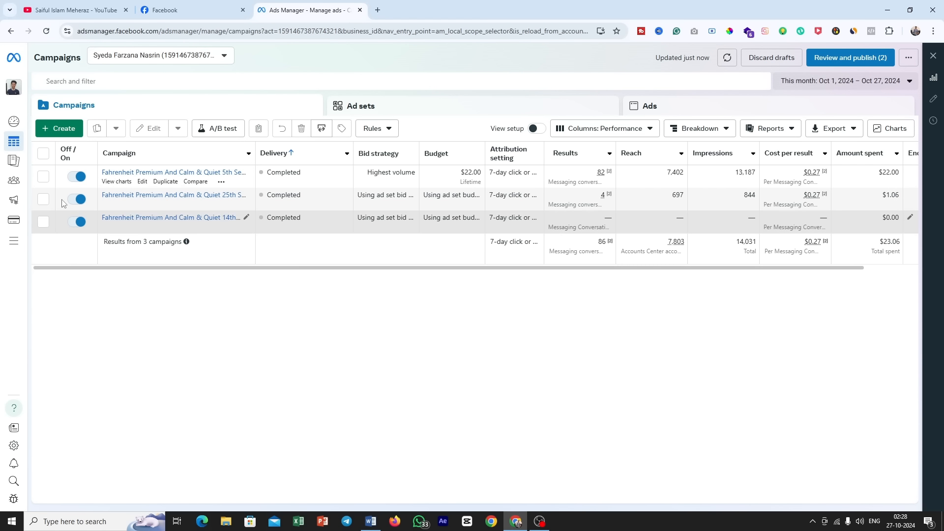
pyautogui.click(62, 128)
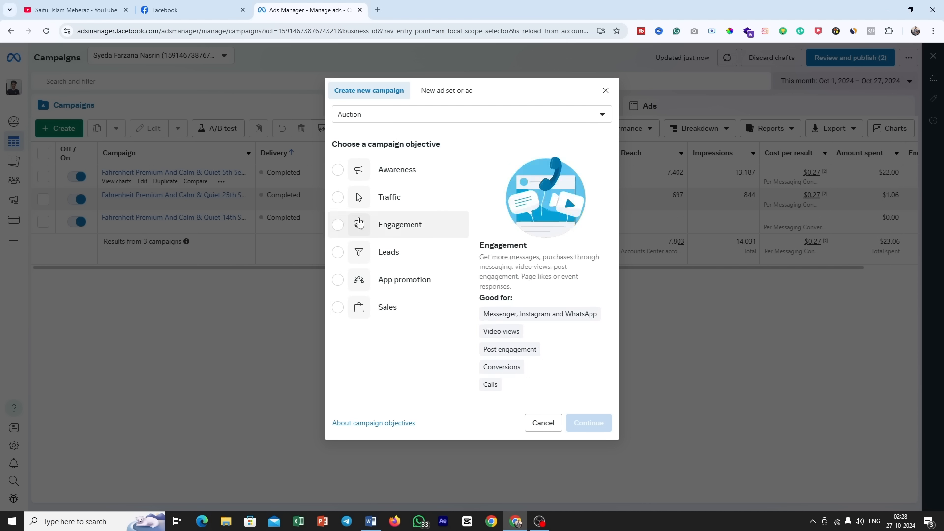
# Step: Compare the Awareness, Traffic, Engagement, Leads, App promotion and Sales campaign objectives by viewing what each one is good for
pyautogui.click(343, 171)
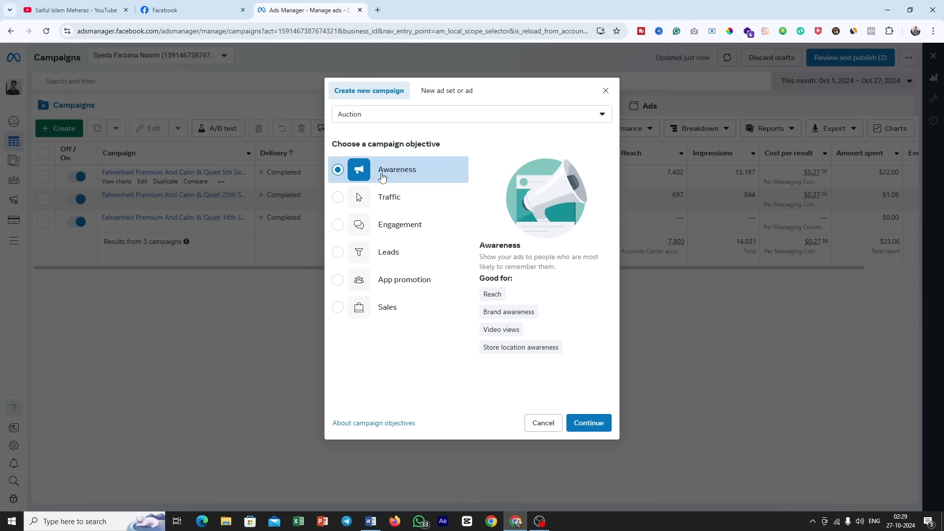
pyautogui.click(341, 198)
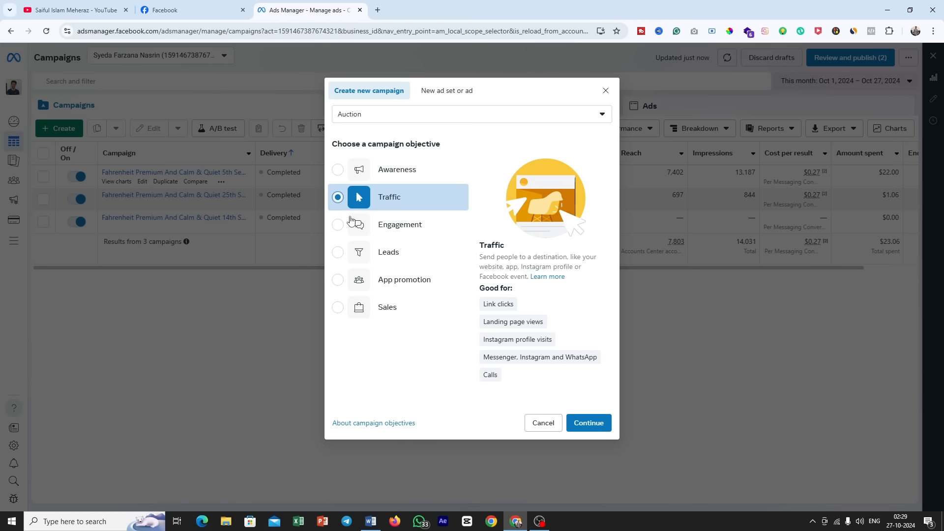
pyautogui.click(337, 225)
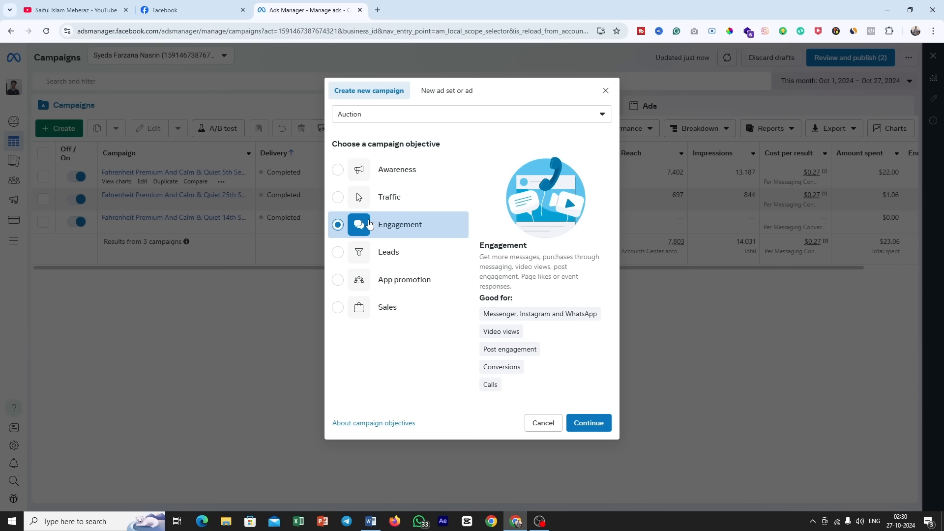
pyautogui.click(389, 259)
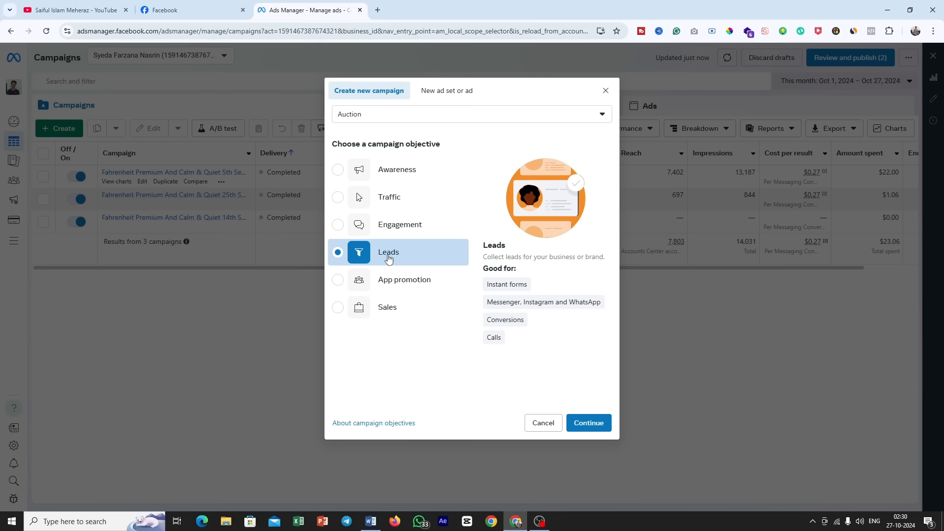
pyautogui.click(392, 277)
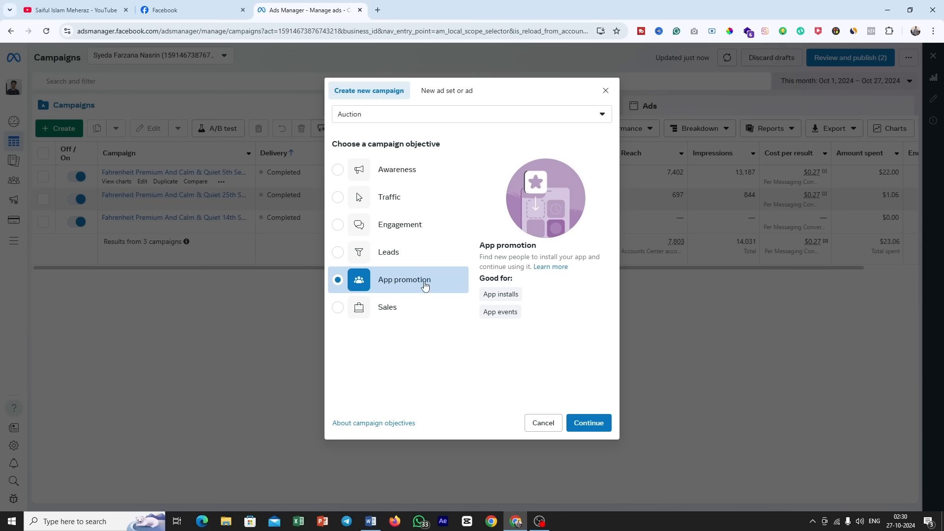
pyautogui.click(386, 305)
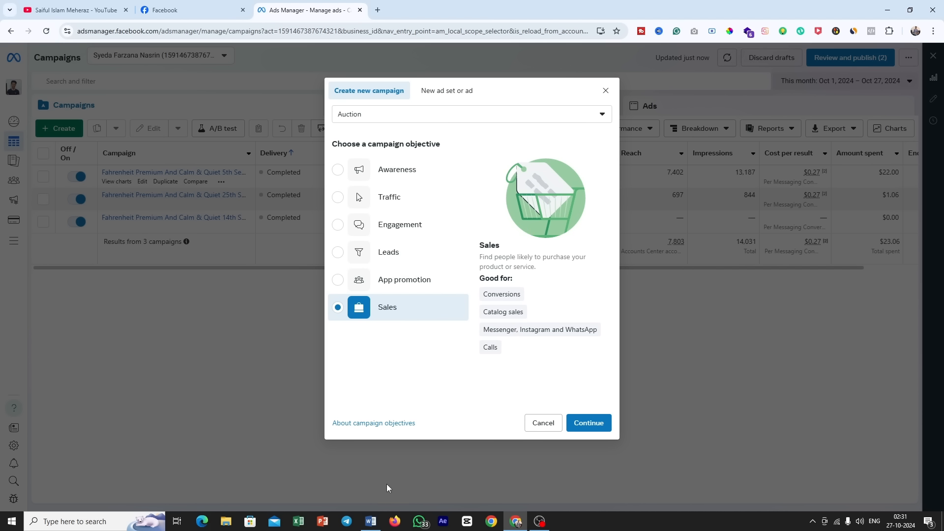
# Step: Switch to the Word campaign brief and review its industry, location, age, gender and keyword lines
pyautogui.click(370, 522)
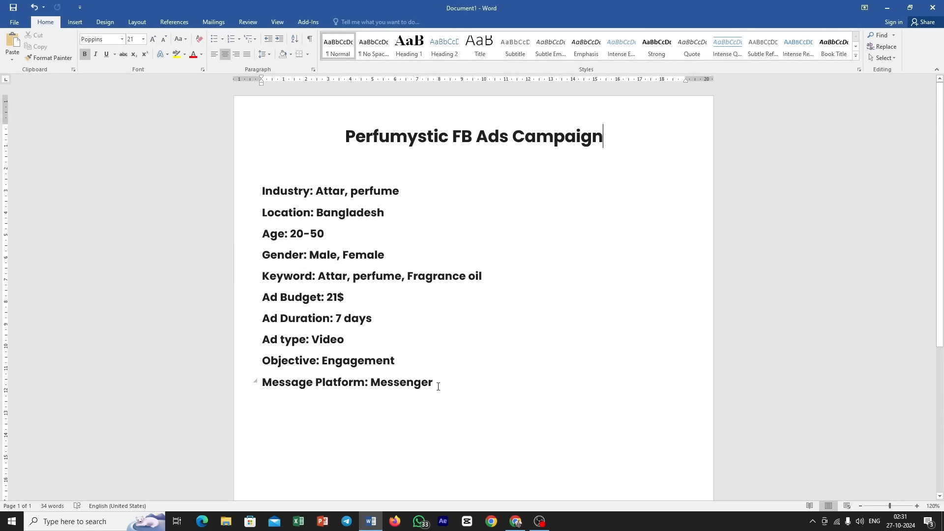
pyautogui.moveTo(436, 384); pyautogui.dragTo(257, 192)
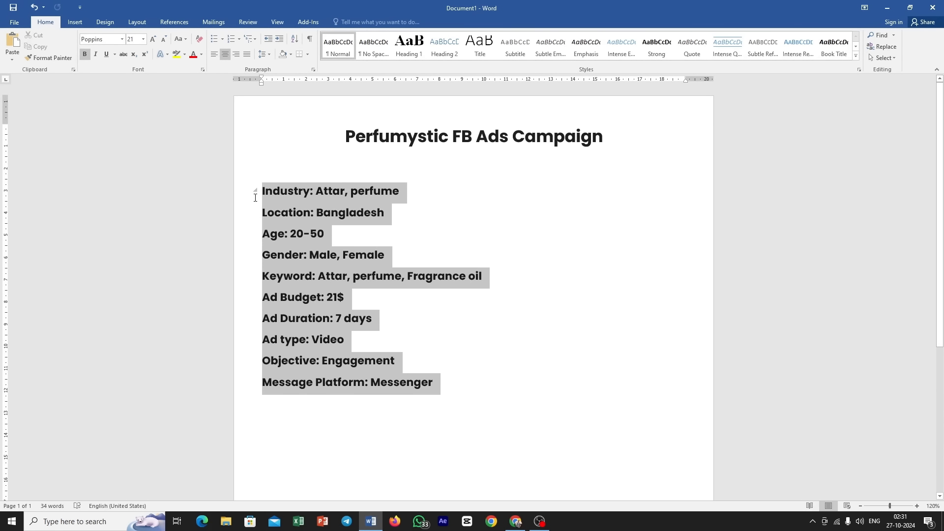
pyautogui.click(442, 237)
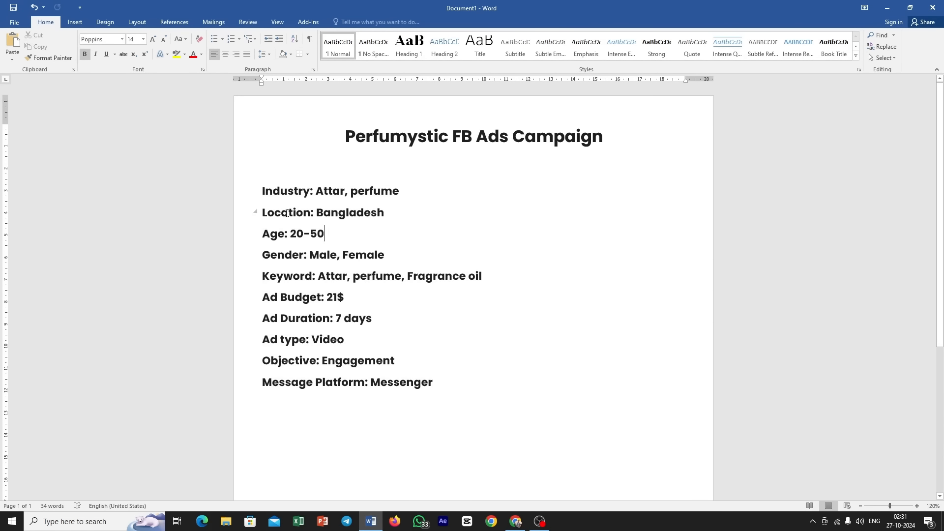
pyautogui.moveTo(261, 191); pyautogui.dragTo(383, 190)
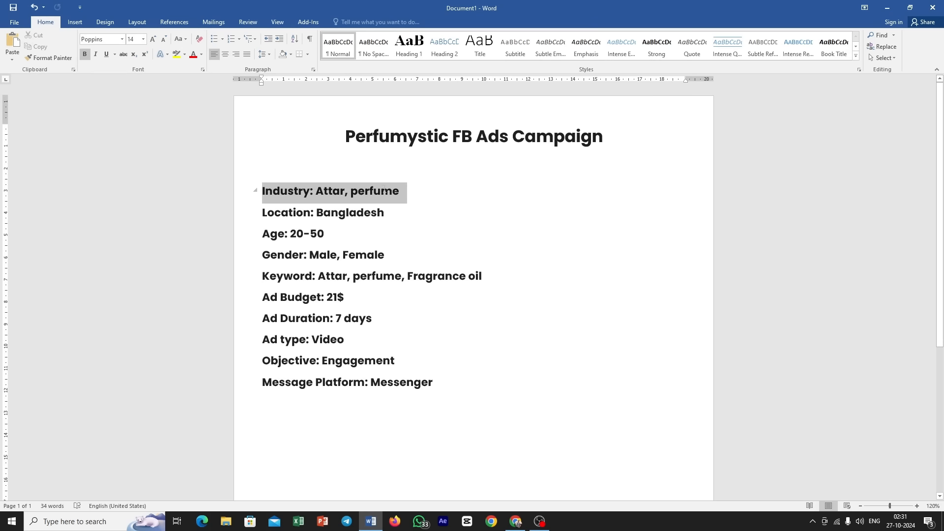
pyautogui.moveTo(277, 212); pyautogui.dragTo(359, 213)
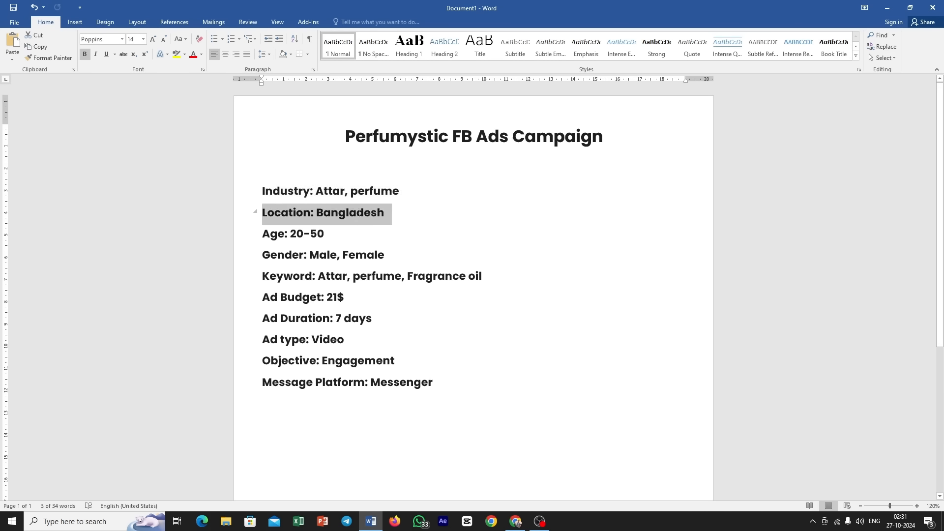
pyautogui.moveTo(285, 234); pyautogui.dragTo(325, 234)
pyautogui.moveTo(263, 255); pyautogui.dragTo(370, 255)
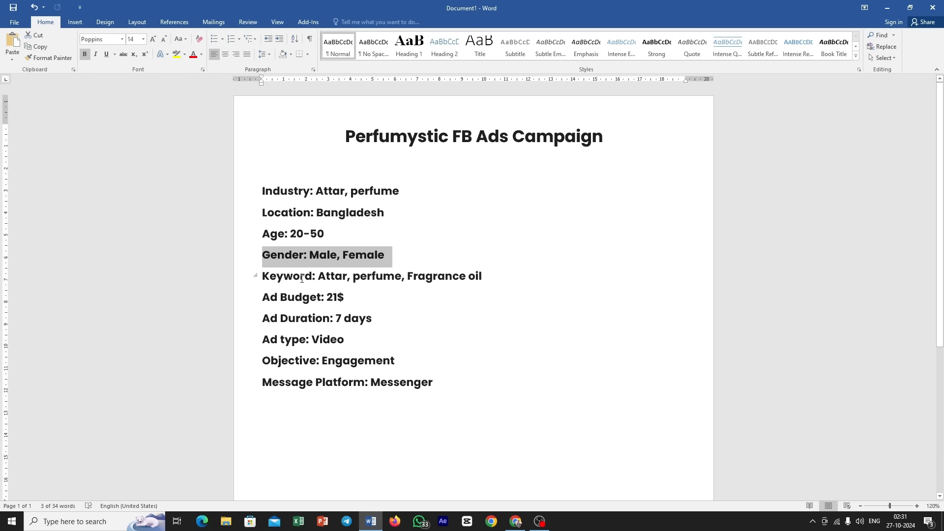
pyautogui.moveTo(297, 279); pyautogui.dragTo(401, 278)
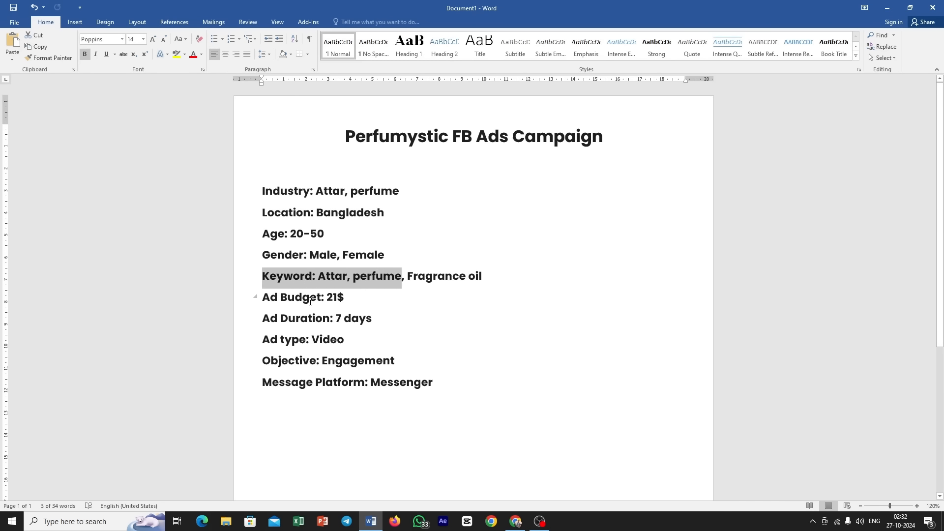
# Step: Review the brief's ad budget, ad duration, ad type, objective and message platform lines
pyautogui.moveTo(310, 301); pyautogui.dragTo(344, 298)
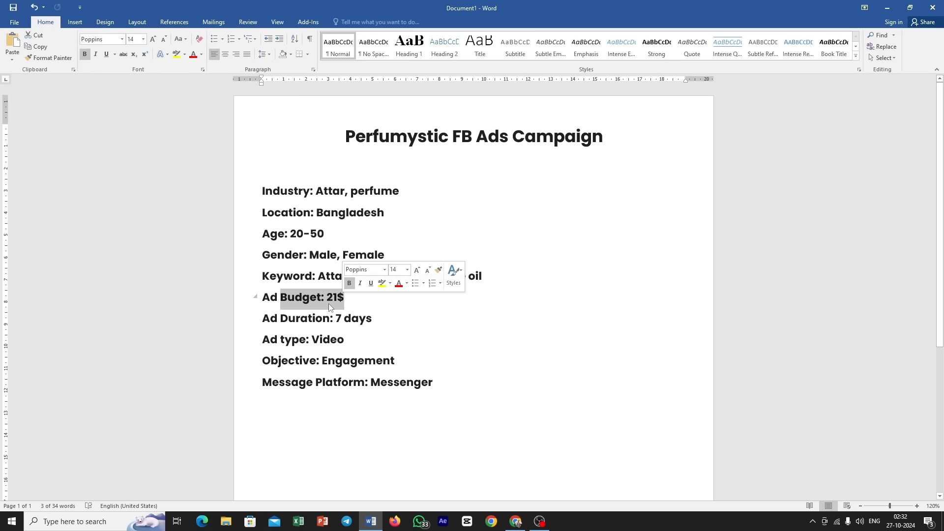
pyautogui.moveTo(287, 318); pyautogui.dragTo(361, 320)
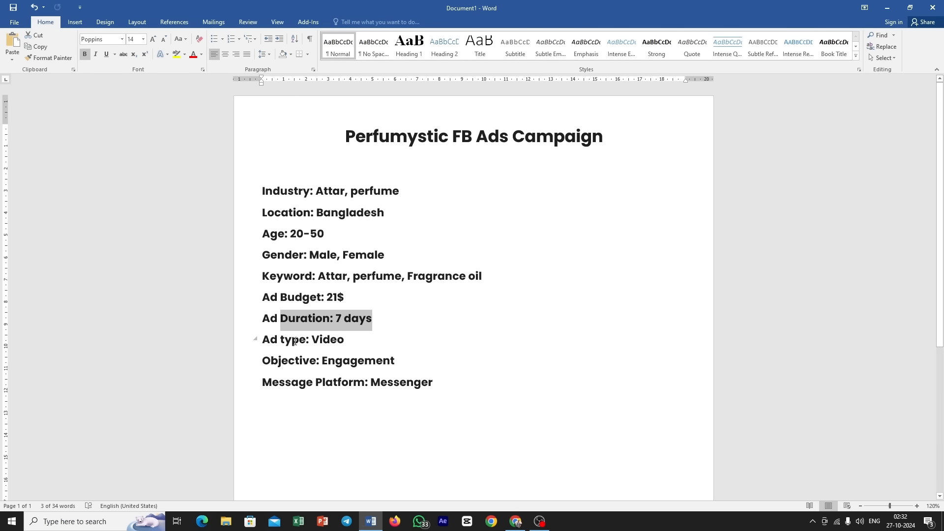
pyautogui.moveTo(294, 341); pyautogui.dragTo(326, 340)
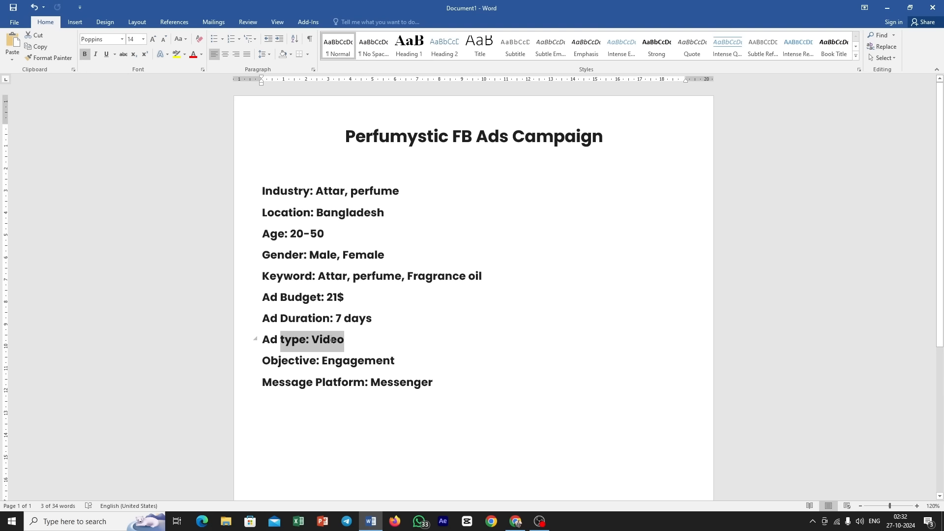
pyautogui.click(310, 360)
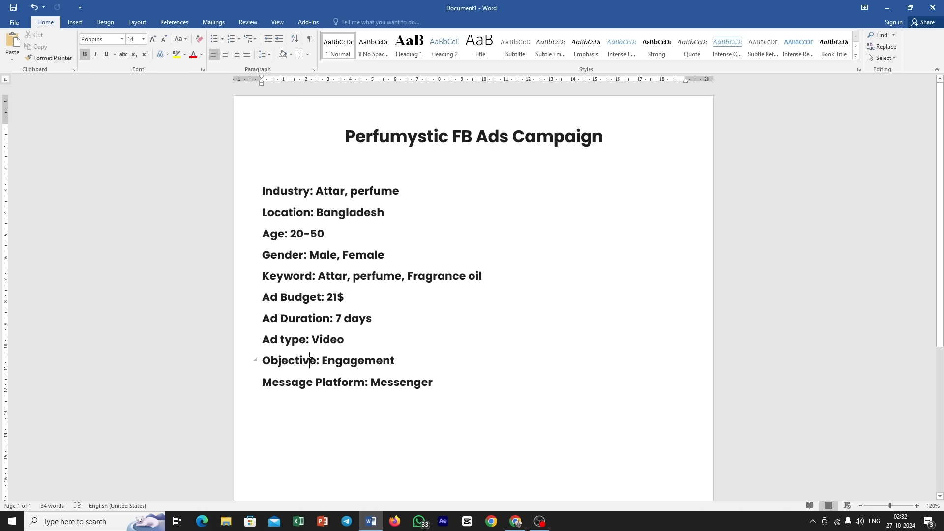
pyautogui.moveTo(311, 361); pyautogui.dragTo(372, 369)
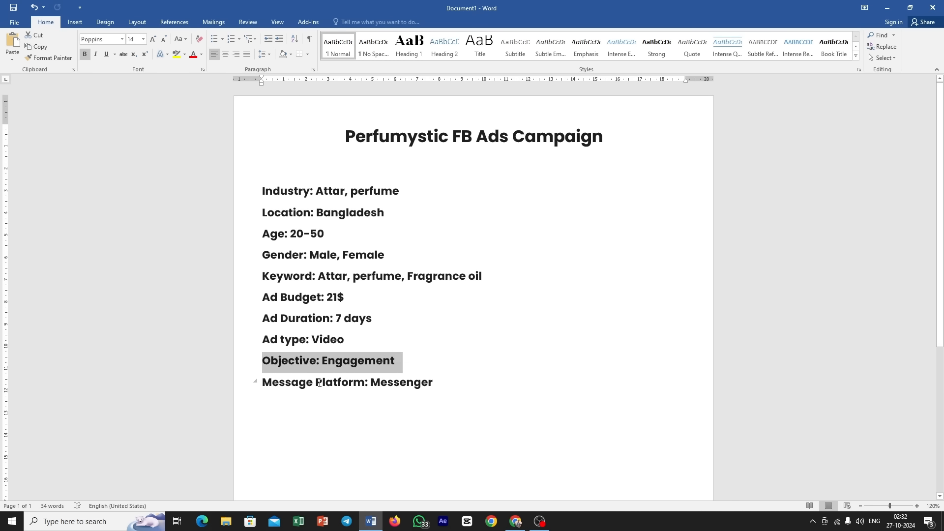
pyautogui.moveTo(263, 383); pyautogui.dragTo(426, 384)
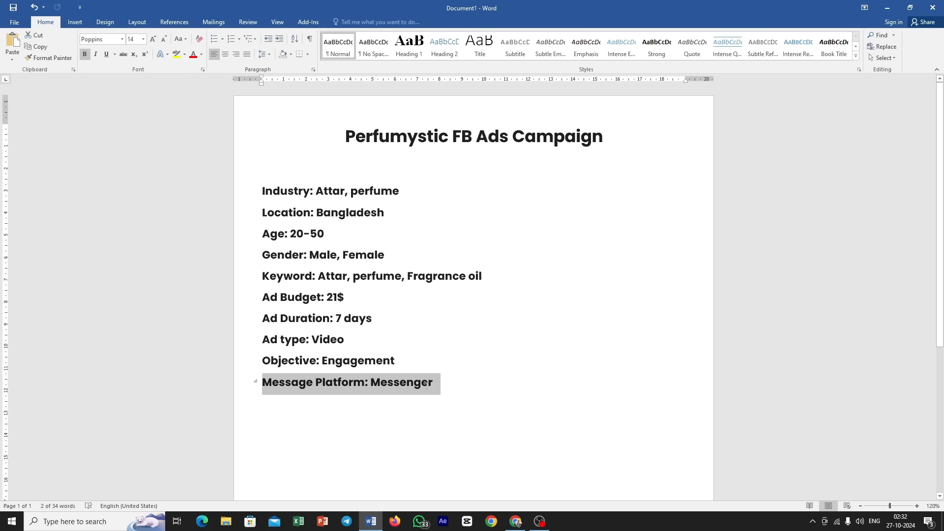
pyautogui.click(395, 361)
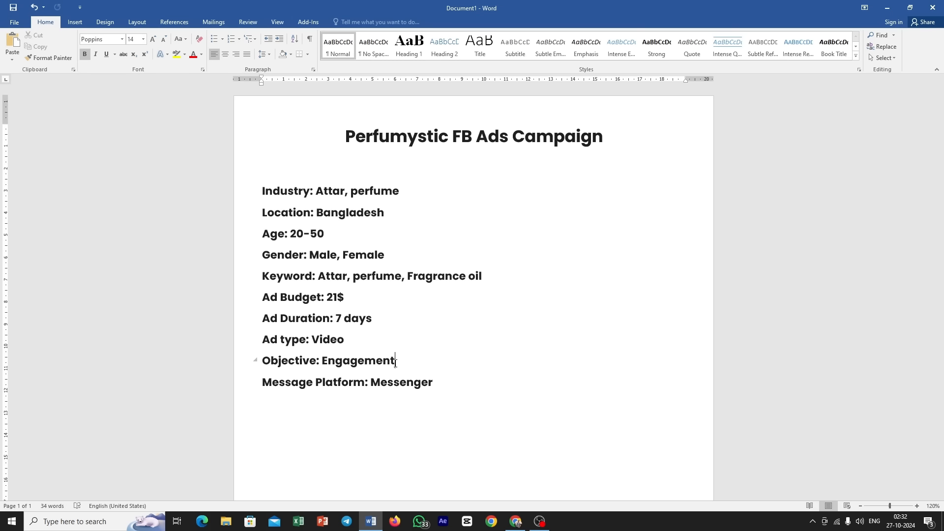
# Step: Return to Ads Manager and create the campaign with the Engagement objective and the Manual engagement campaign setup
pyautogui.click(515, 521)
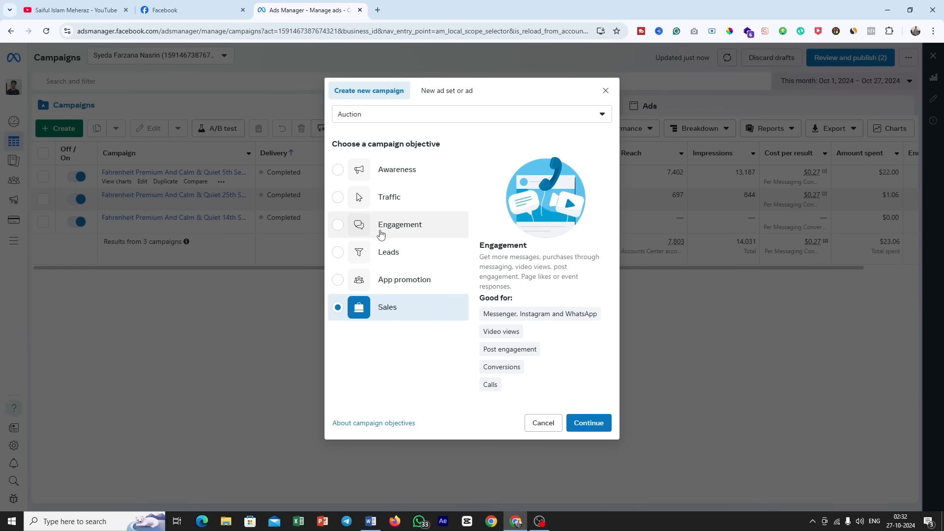
pyautogui.click(363, 229)
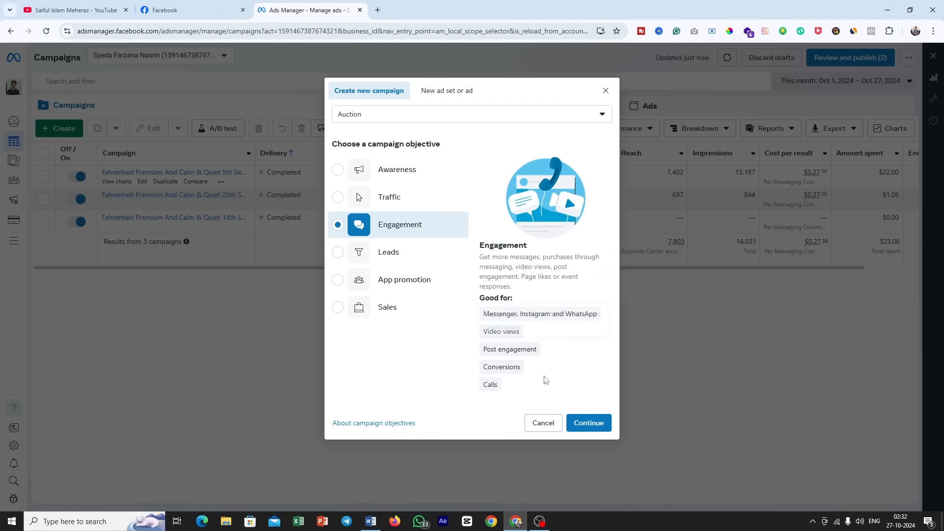
pyautogui.click(590, 423)
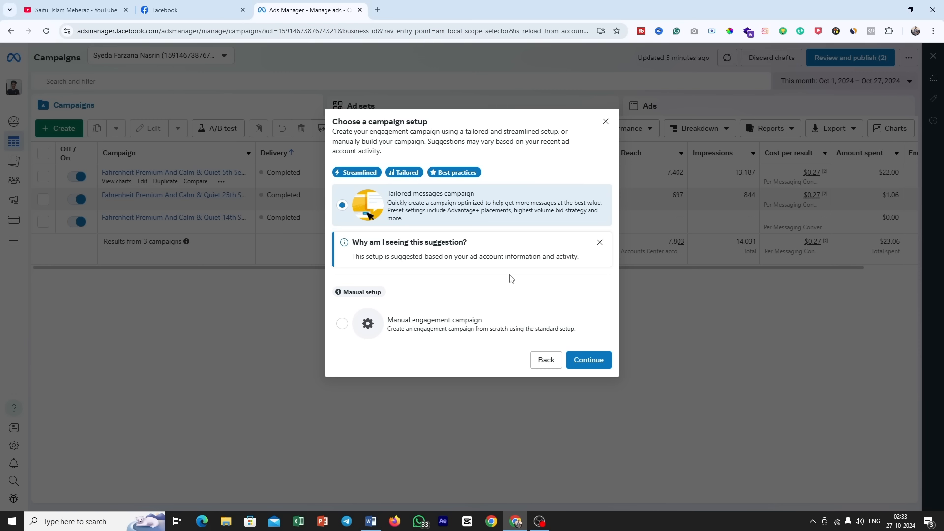
pyautogui.click(418, 326)
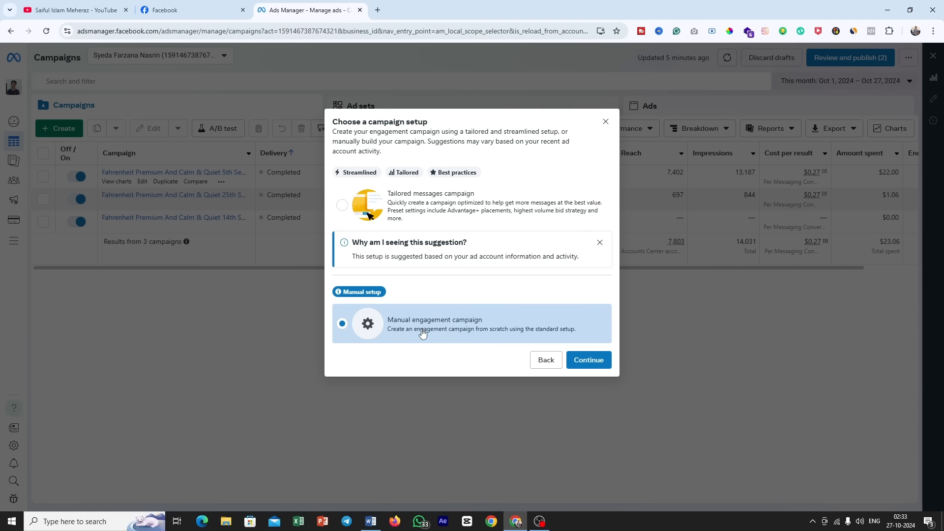
pyautogui.click(588, 360)
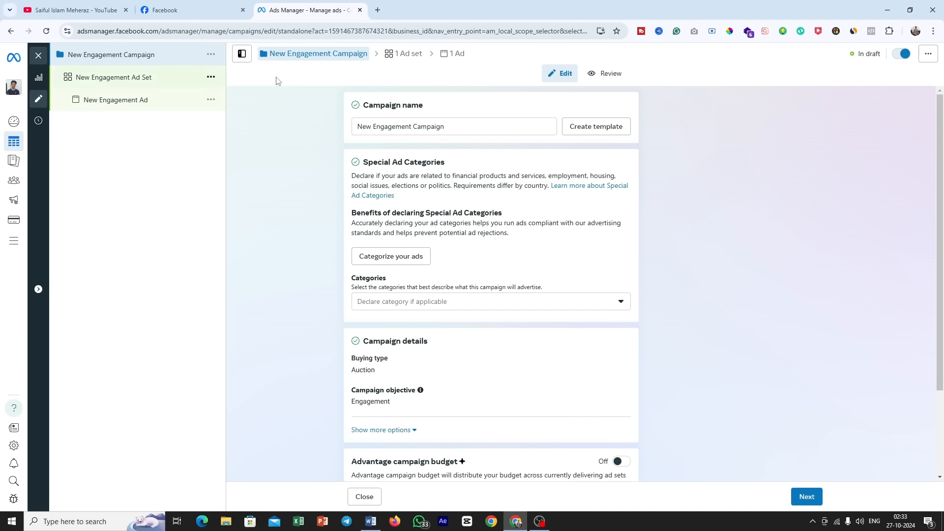
# Step: Copy the brand name "Perfumystic" from the title of the Word brief for the campaign name
pyautogui.moveTo(359, 105); pyautogui.dragTo(446, 109)
pyautogui.click(446, 123)
pyautogui.click(371, 522)
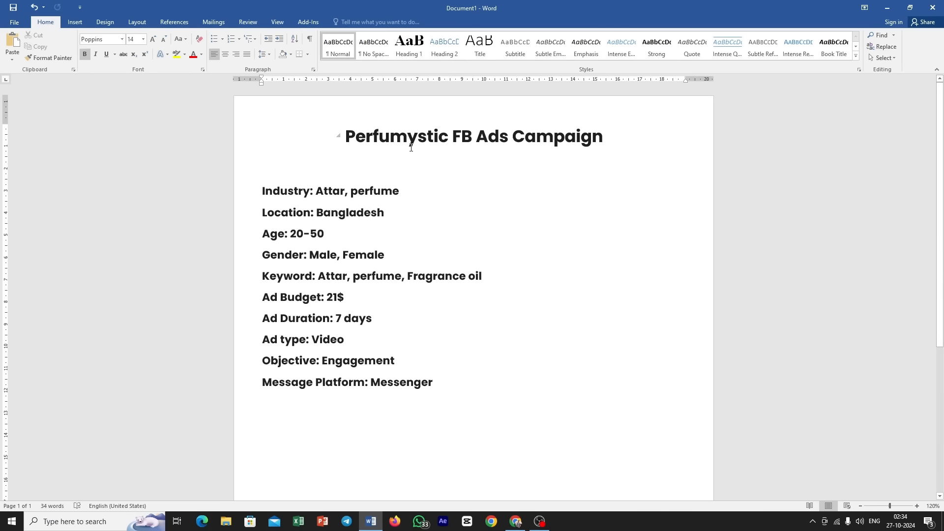
pyautogui.moveTo(447, 139); pyautogui.dragTo(346, 139)
pyautogui.rightClick(348, 139)
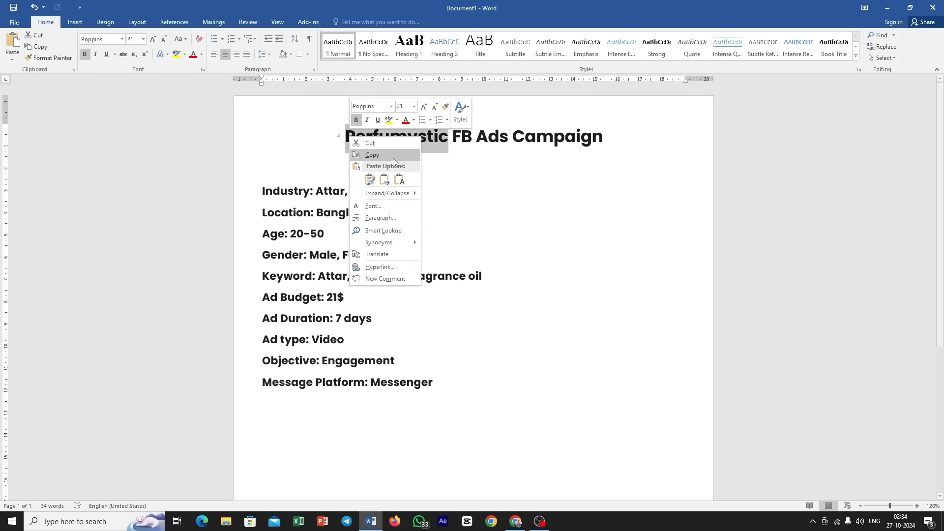
pyautogui.click(379, 154)
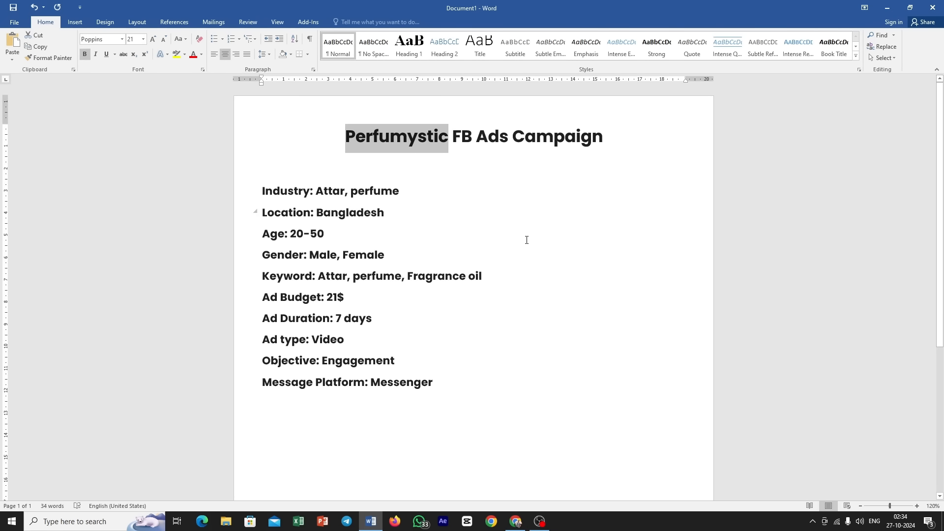
# Step: Back in Ads Manager, rename the campaign to Perfumystic_Engagement_Campaign_01 using the copied brand name, and select the whole name
pyautogui.click(516, 521)
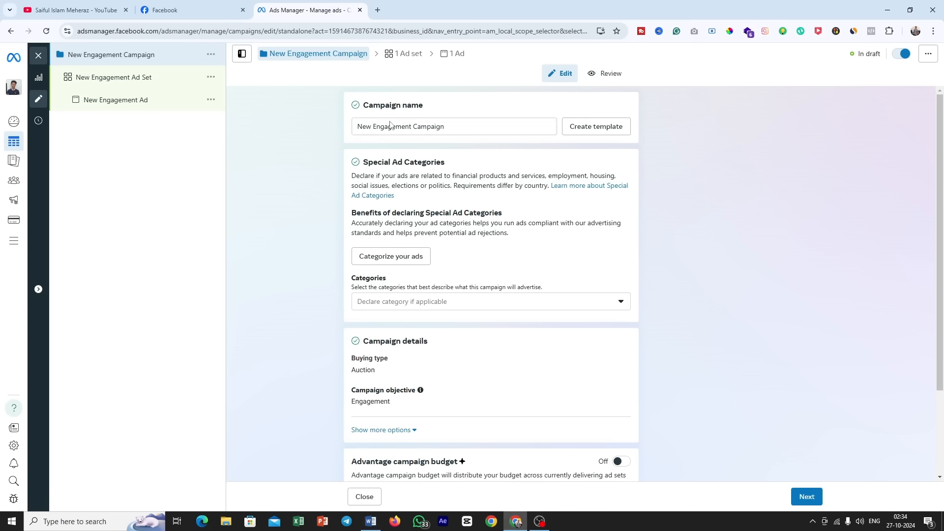
pyautogui.moveTo(373, 125); pyautogui.dragTo(309, 130)
pyautogui.hotkey('ctrl', 'v')
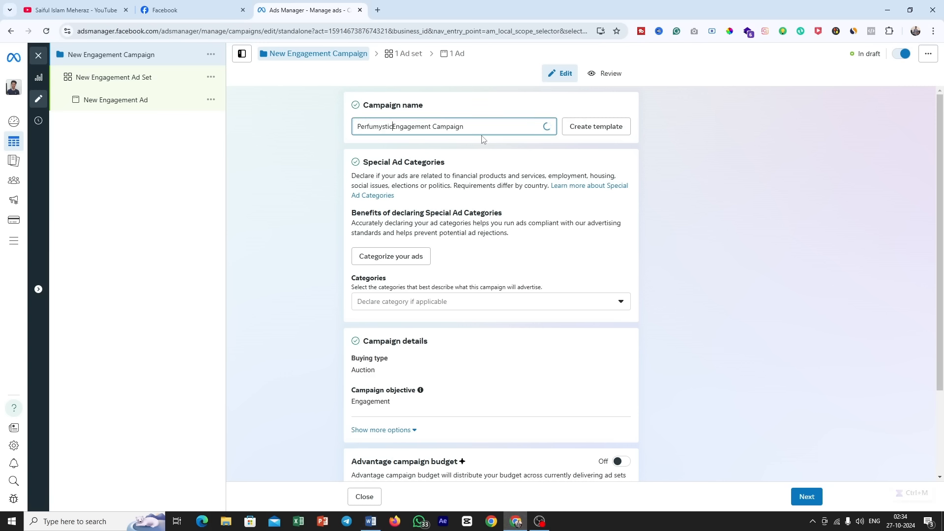
pyautogui.write('_')
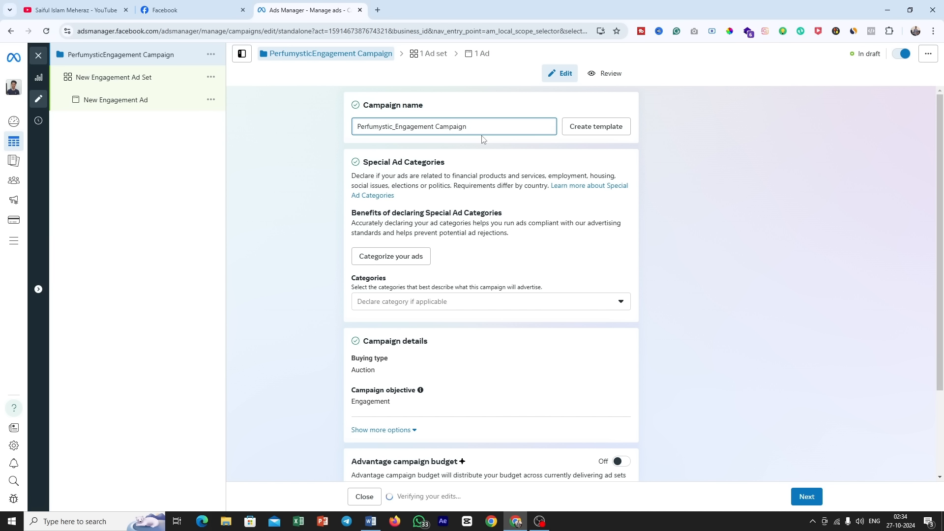
pyautogui.click(437, 126)
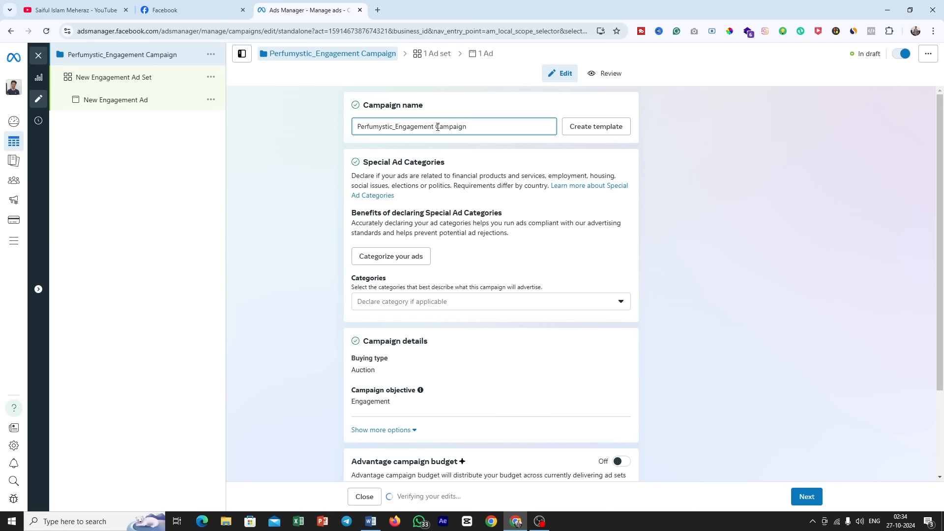
pyautogui.press('BackSpace')
pyautogui.write('_')
pyautogui.click(477, 126)
pyautogui.write('_')
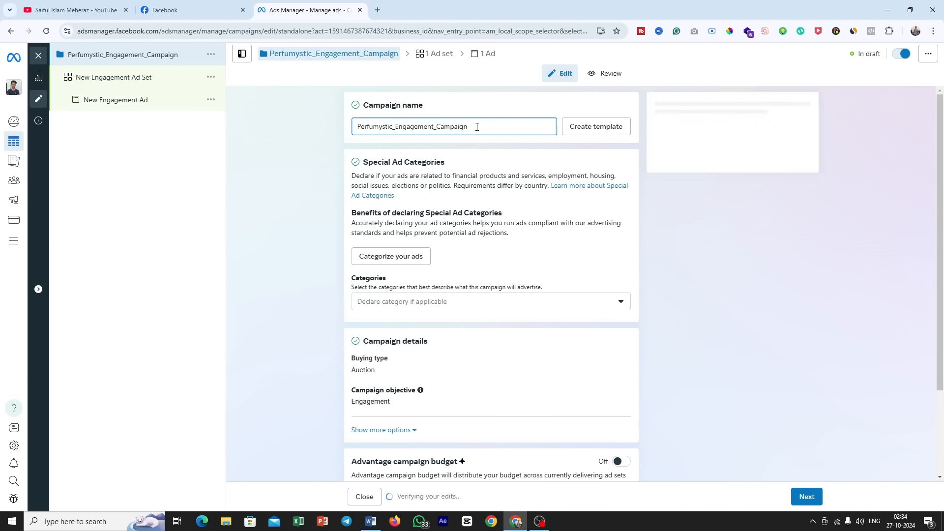
pyautogui.write('01')
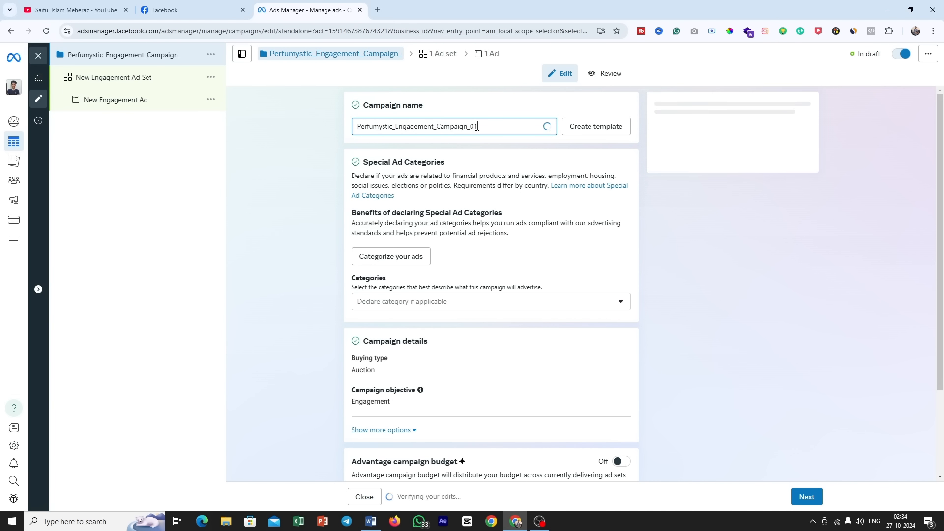
pyautogui.moveTo(477, 126); pyautogui.dragTo(326, 127)
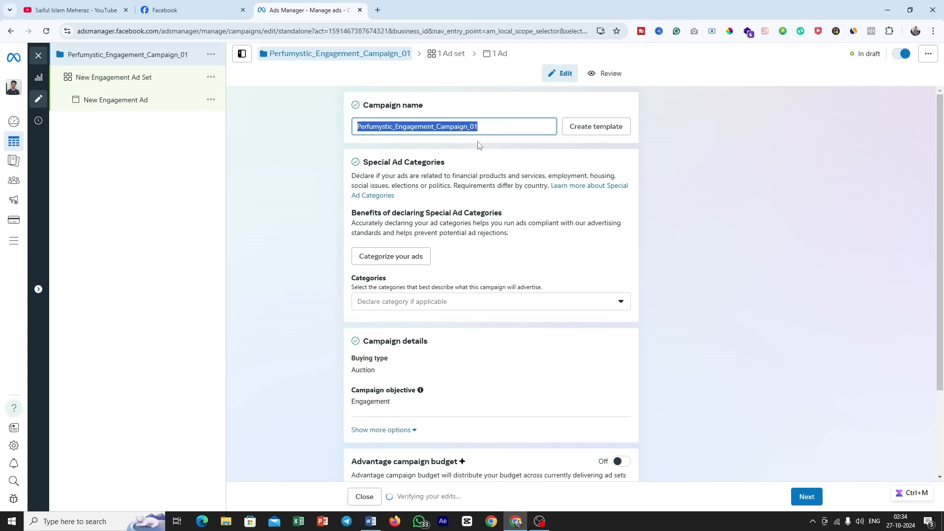
# Step: Append "_21$" so the campaign name reads Perfumystic_Engagement_Campaign_01_21$, and copy the full name
pyautogui.click(505, 130)
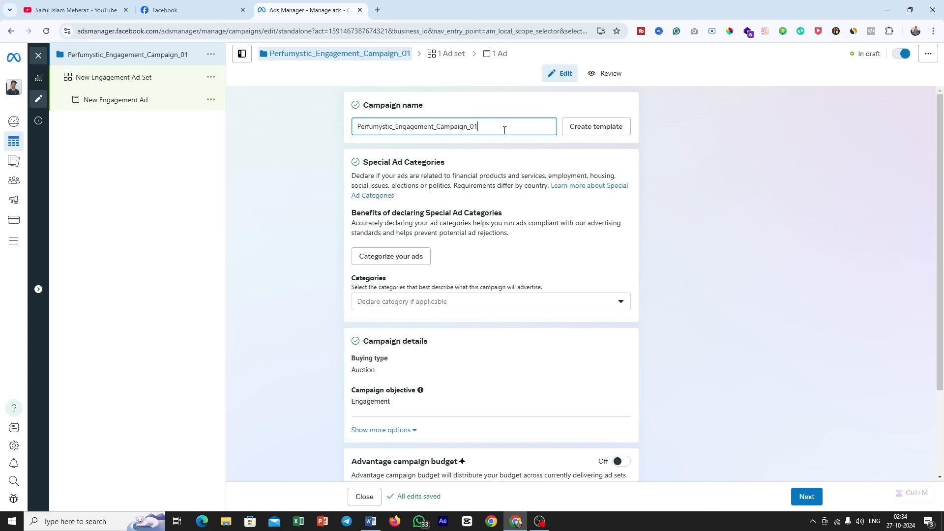
pyautogui.write('_2')
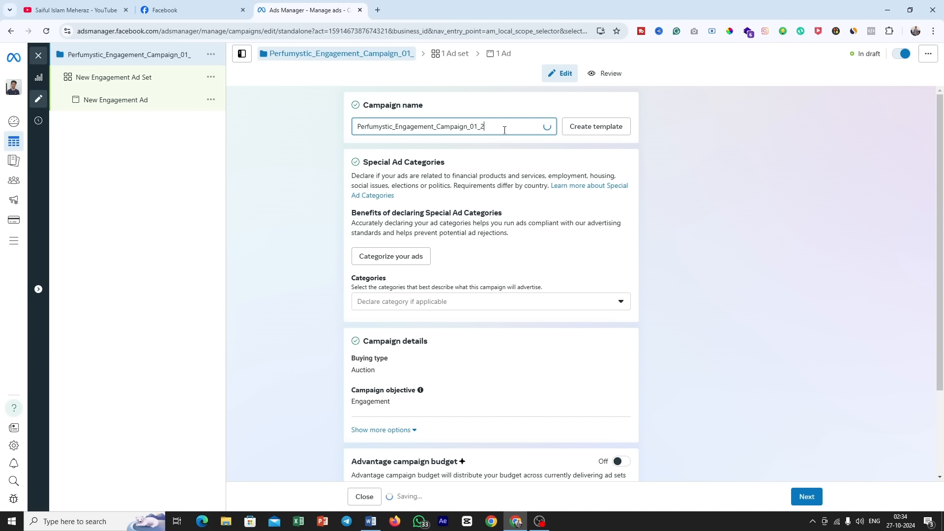
pyautogui.write('1$')
pyautogui.moveTo(504, 129); pyautogui.dragTo(356, 133)
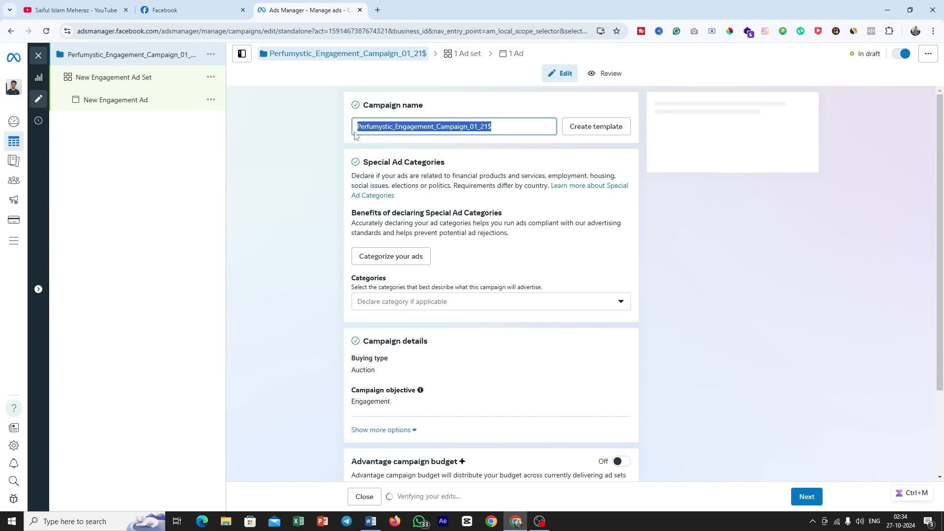
pyautogui.rightClick(374, 122)
pyautogui.click(421, 173)
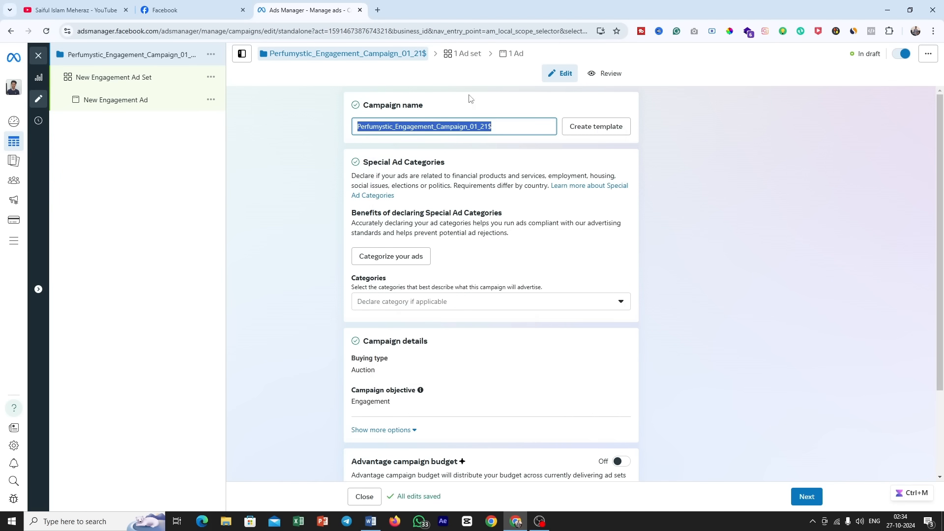
pyautogui.click(491, 114)
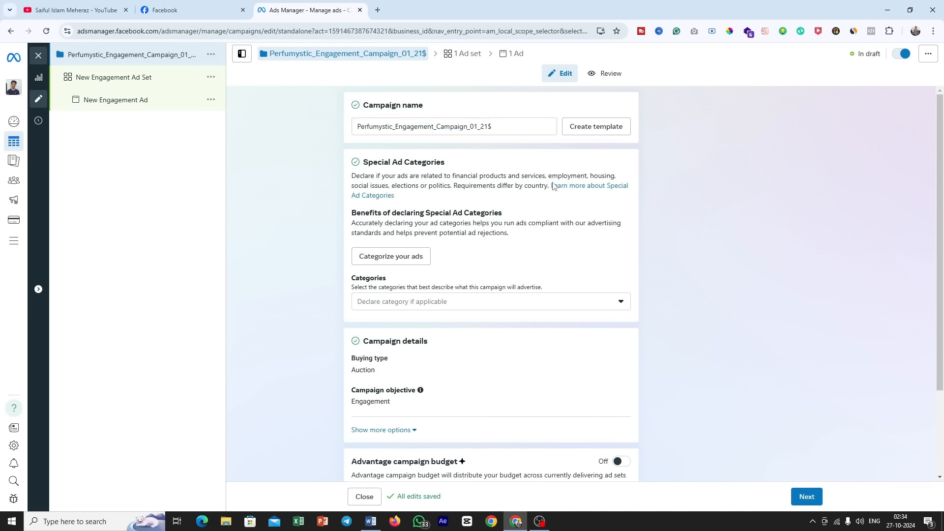
# Step: Review the Special Ad Categories section and its list of declarable categories without selecting any
pyautogui.scroll(-1, 538, 187)
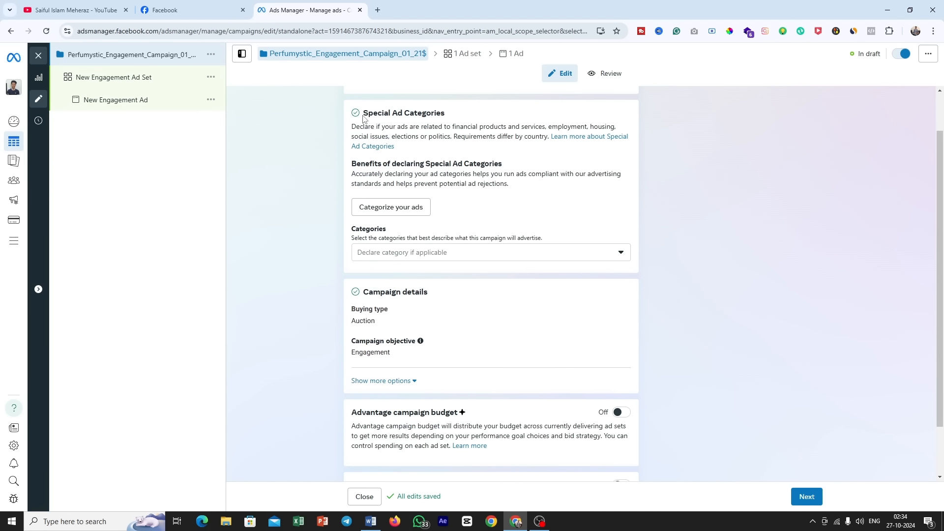
pyautogui.moveTo(363, 113); pyautogui.dragTo(454, 119)
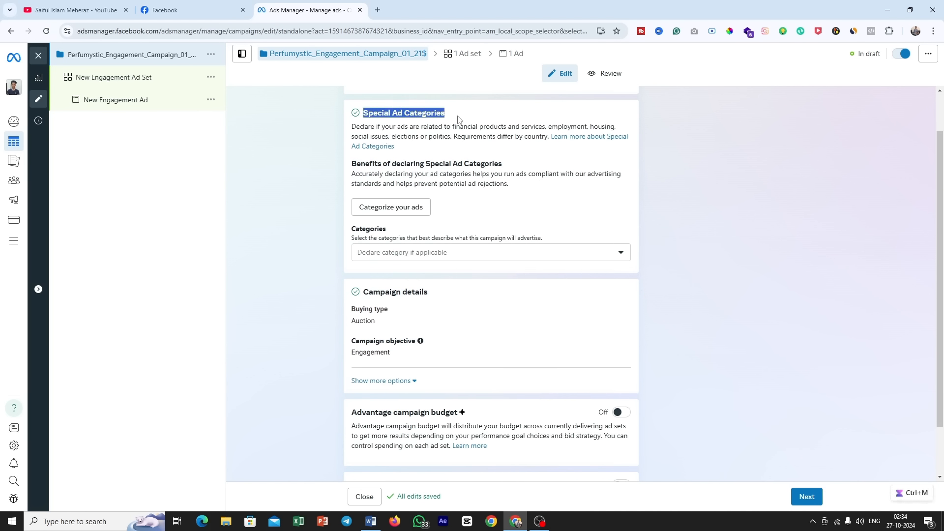
pyautogui.click(502, 253)
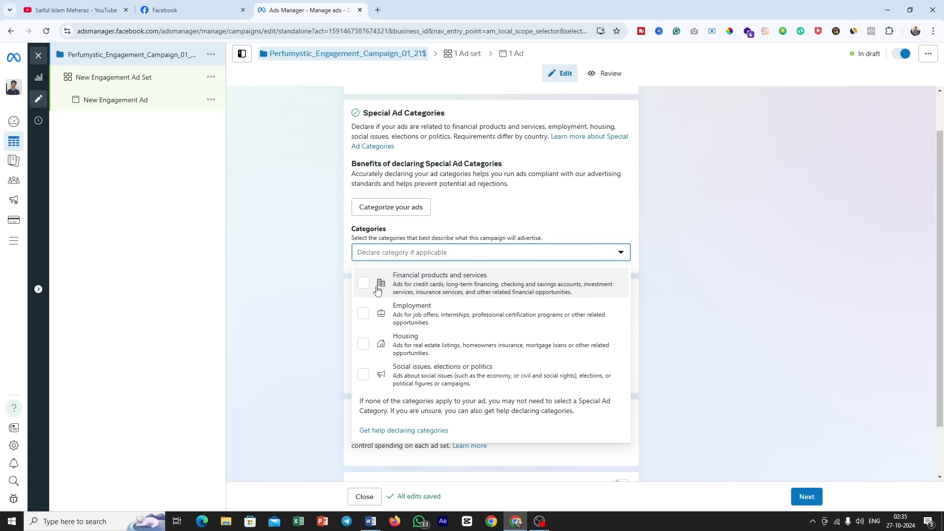
pyautogui.click(667, 240)
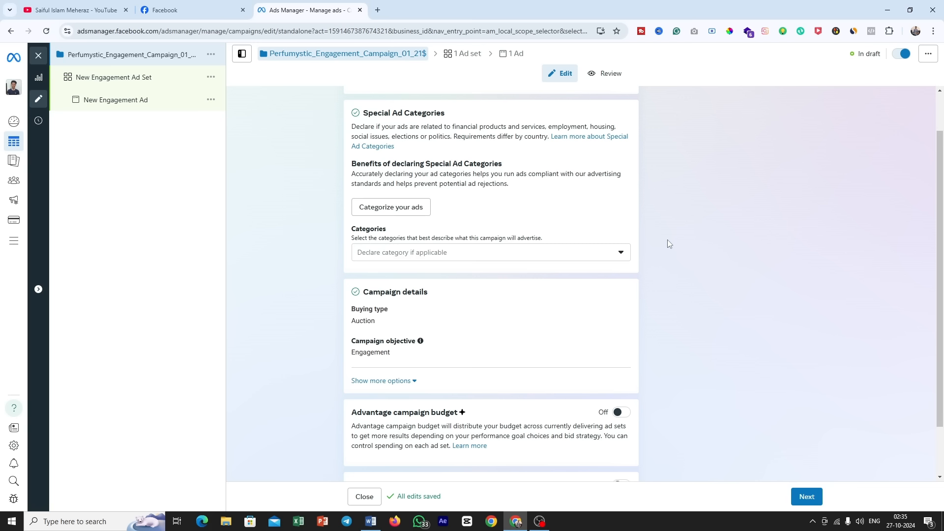
pyautogui.click(486, 254)
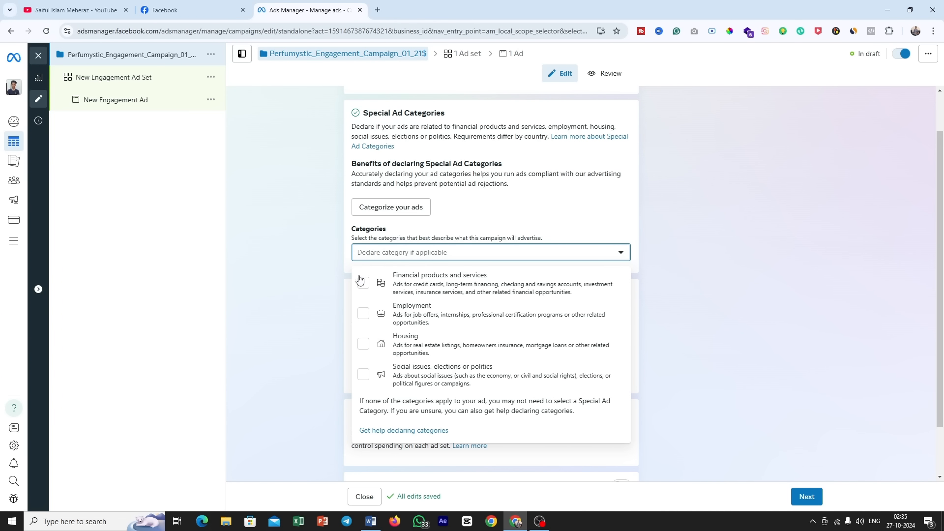
pyautogui.click(701, 331)
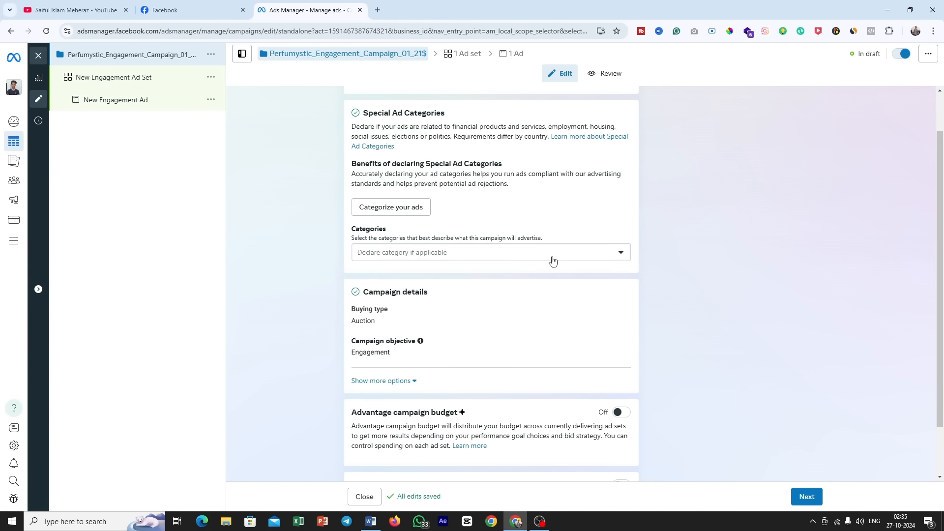
# Step: Review the buying type and campaign objective in the campaign details
pyautogui.scroll(-1, 551, 260)
pyautogui.moveTo(439, 244); pyautogui.dragTo(361, 242)
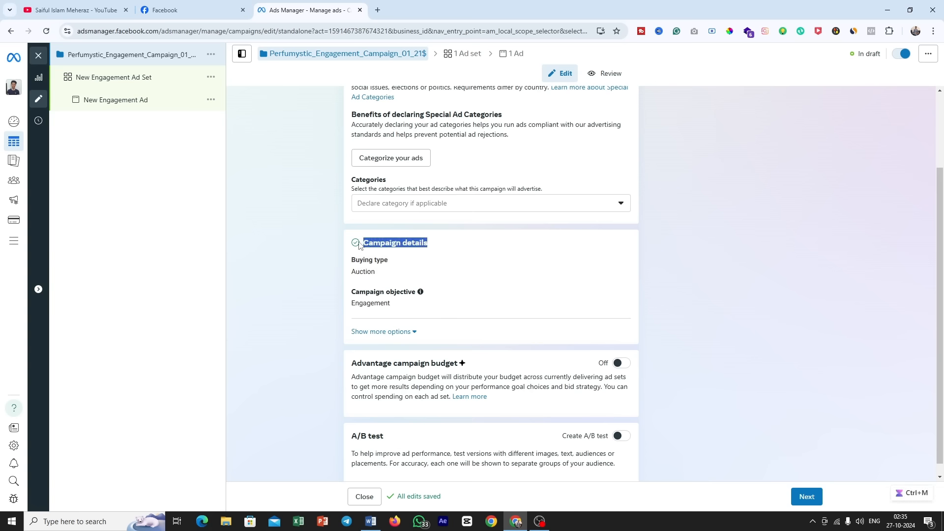
pyautogui.moveTo(382, 274); pyautogui.dragTo(352, 275)
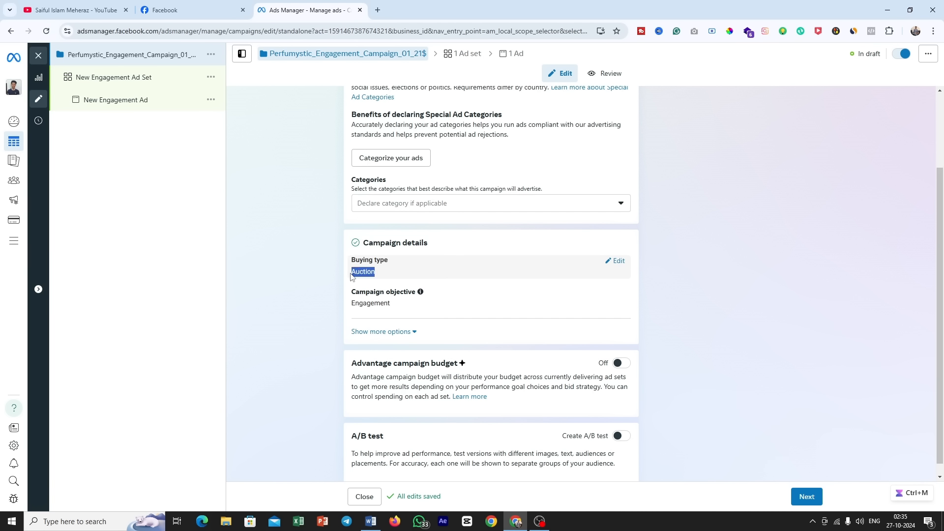
pyautogui.moveTo(390, 303); pyautogui.dragTo(347, 307)
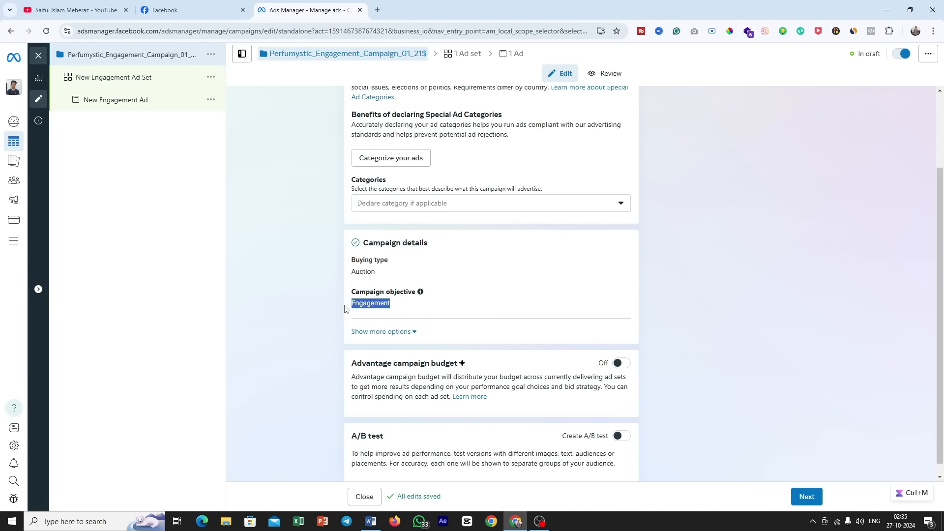
pyautogui.scroll(-1, 539, 294)
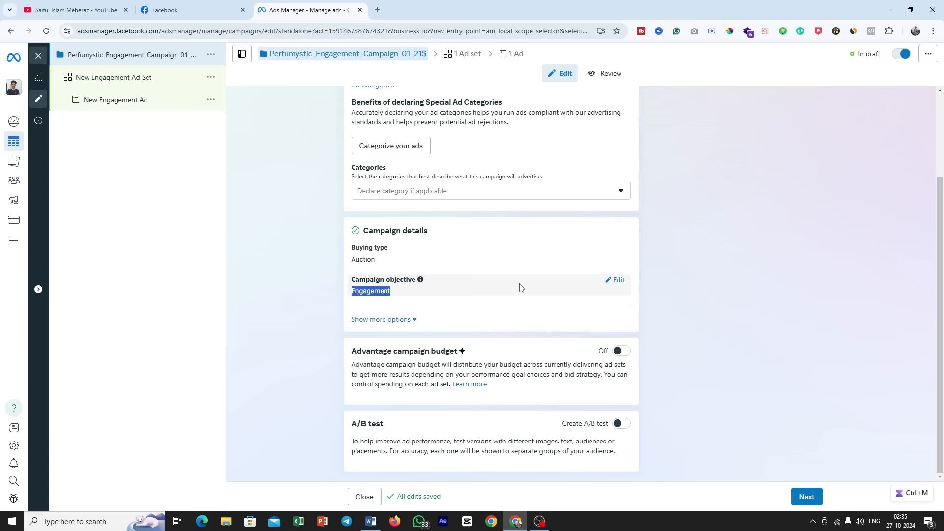
# Step: Turn on Advantage campaign budget to view the campaign budget types, and turn it off again
pyautogui.click(419, 361)
pyautogui.tripleClick(416, 351)
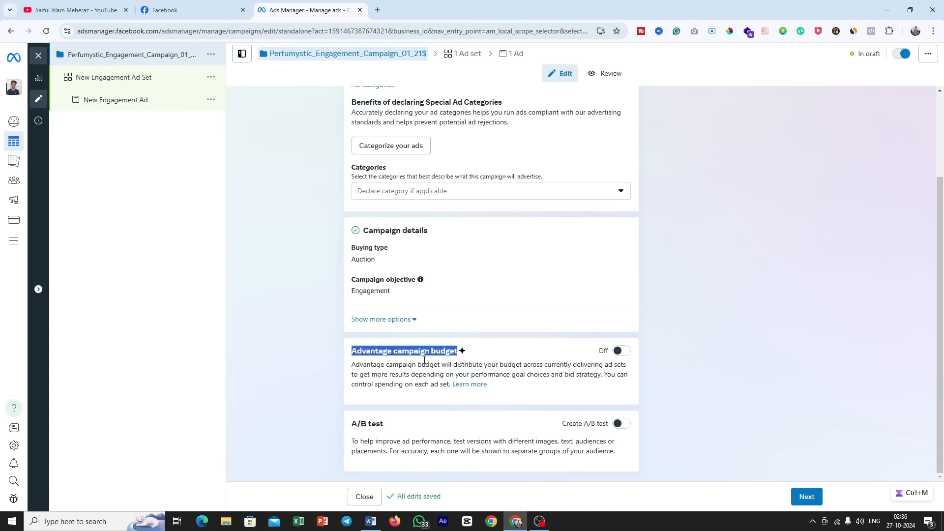
pyautogui.click(622, 350)
pyautogui.click(421, 384)
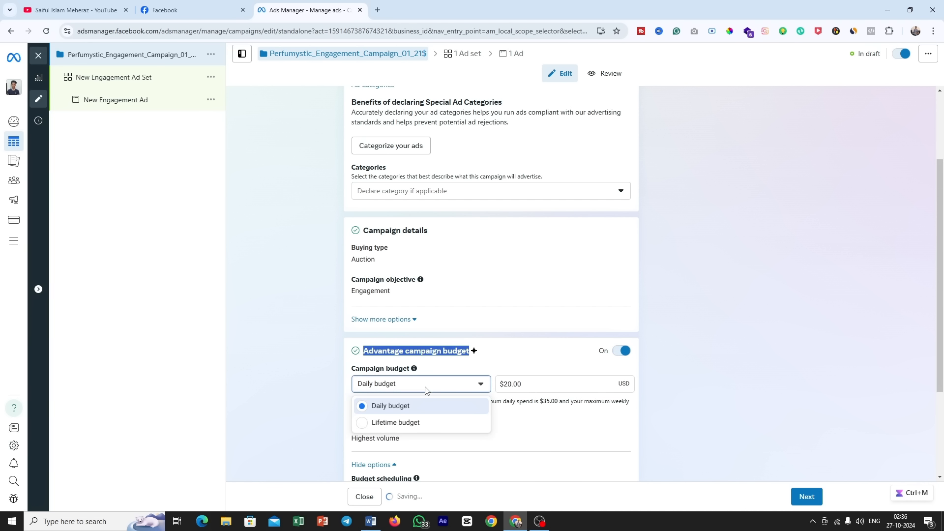
pyautogui.click(623, 353)
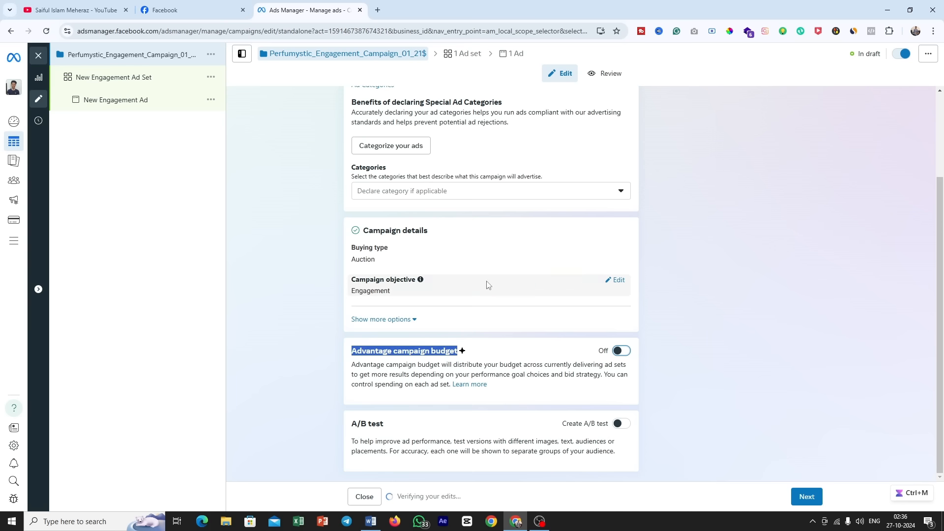
pyautogui.click(516, 339)
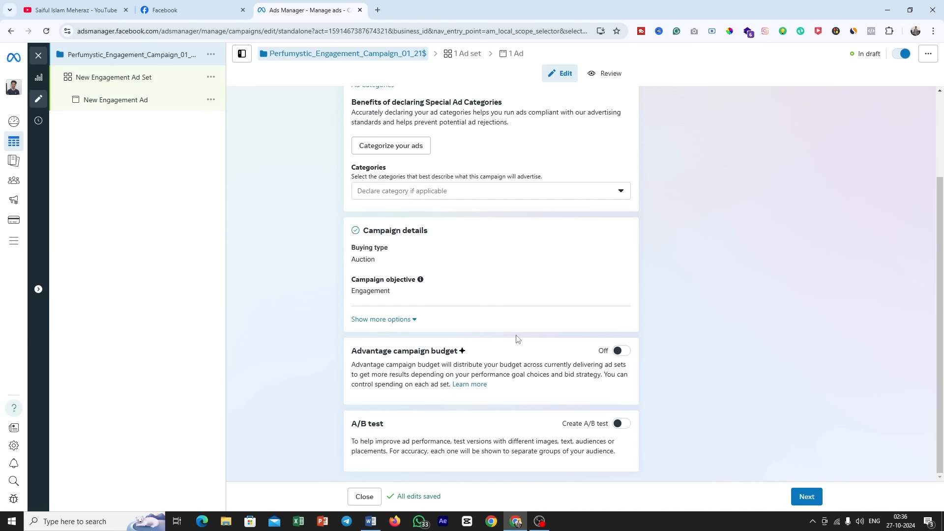
pyautogui.moveTo(459, 351); pyautogui.dragTo(350, 353)
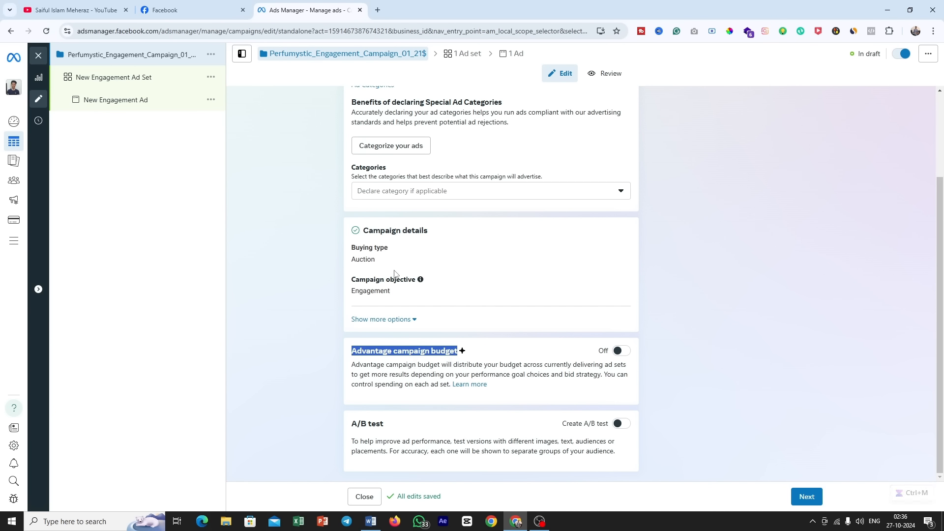
# Step: Search Google Images for "abo vs cbo" in a new tab and open The Conversion Lift's campaign budget optimization diagram
pyautogui.click(377, 10)
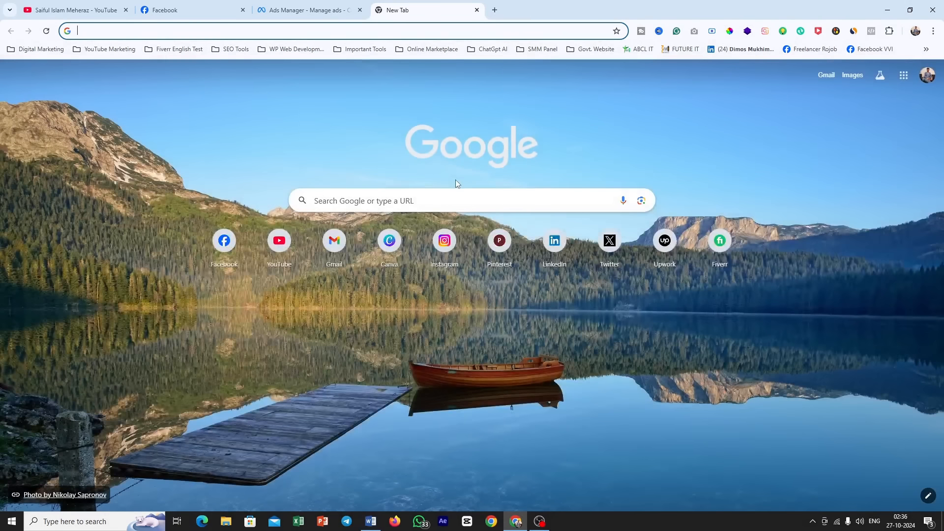
pyautogui.write('abo ')
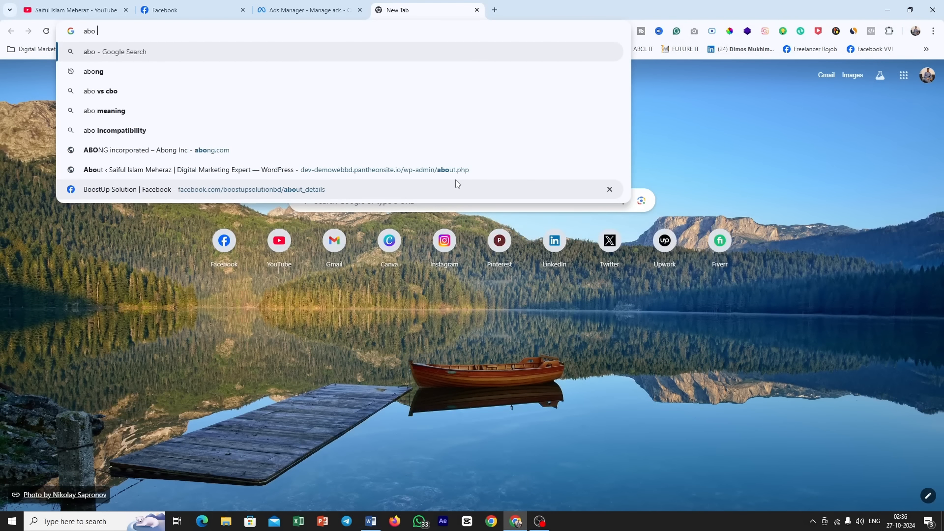
pyautogui.write('vs cbo')
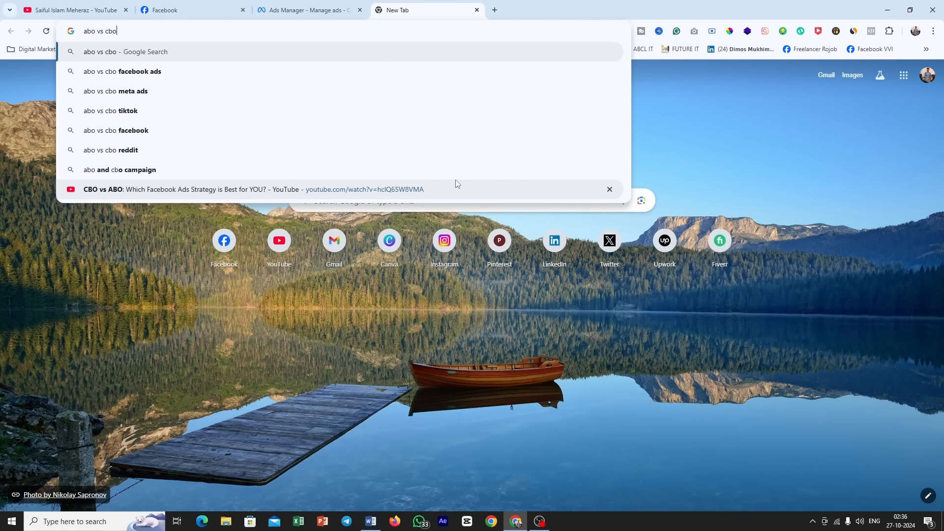
pyautogui.press('Return')
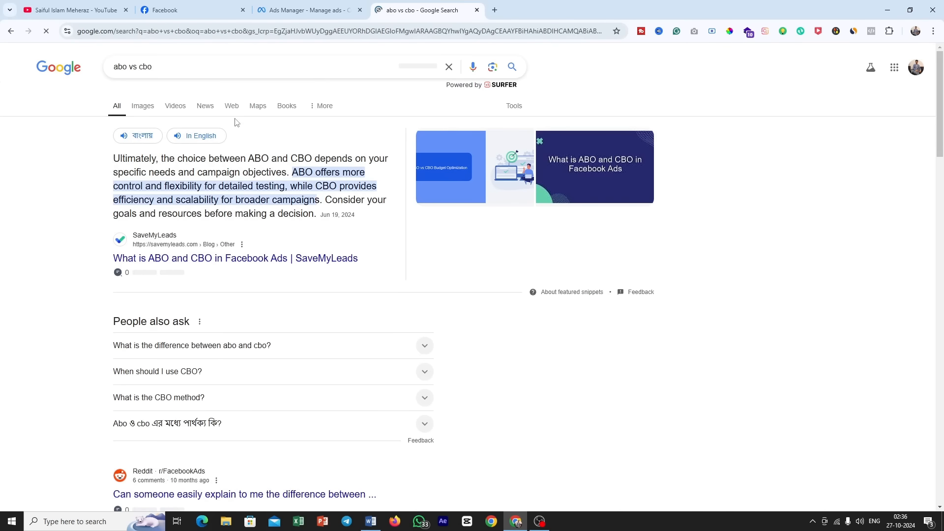
pyautogui.click(142, 106)
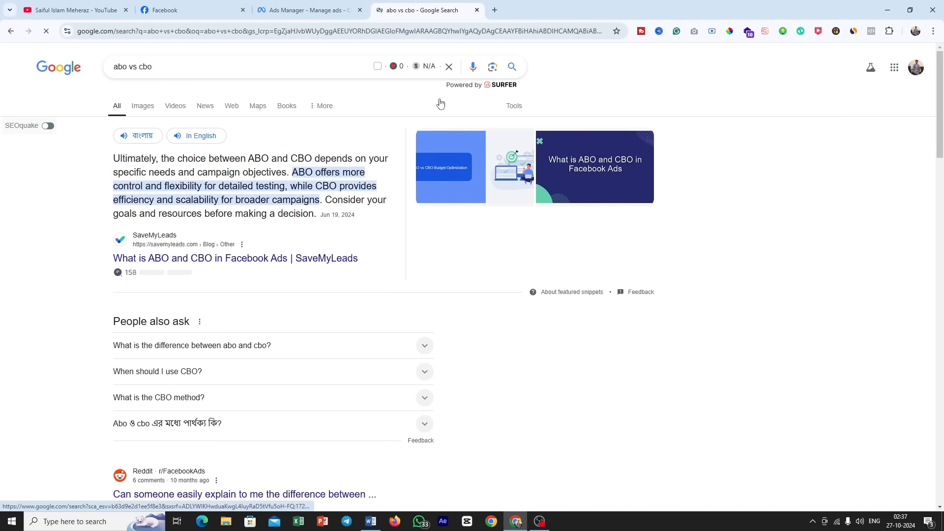
pyautogui.click(78, 310)
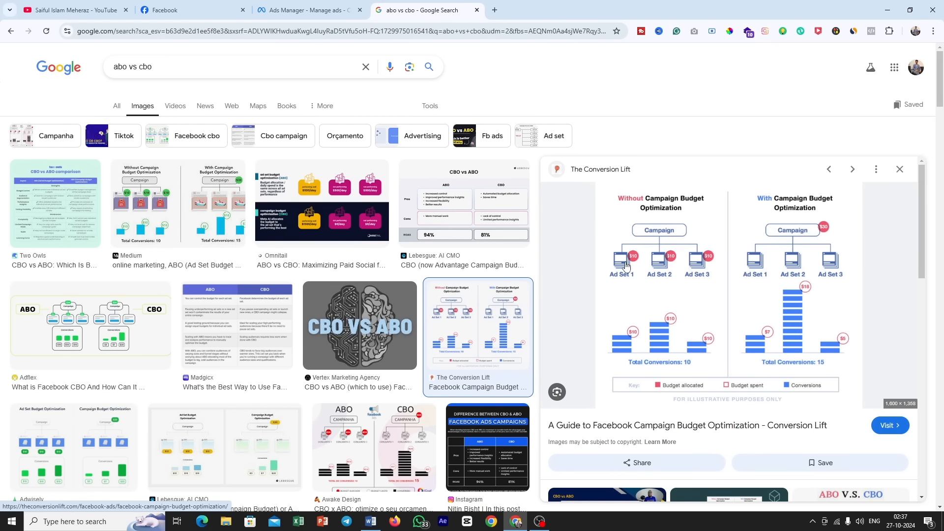
# Step: Look at the available actions for New Engagement Ad Set in Ads Manager, and compare them with the budget optimization diagram in Google Images
pyautogui.click(307, 10)
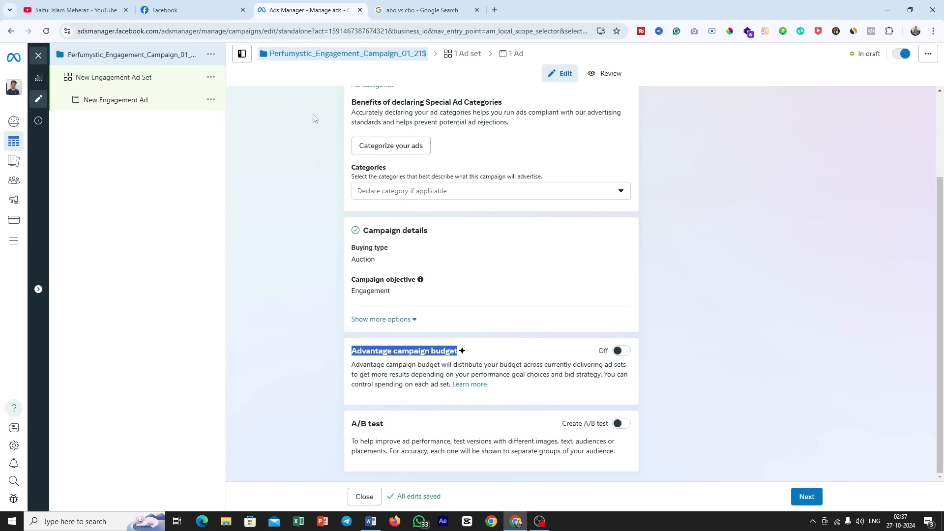
pyautogui.click(211, 81)
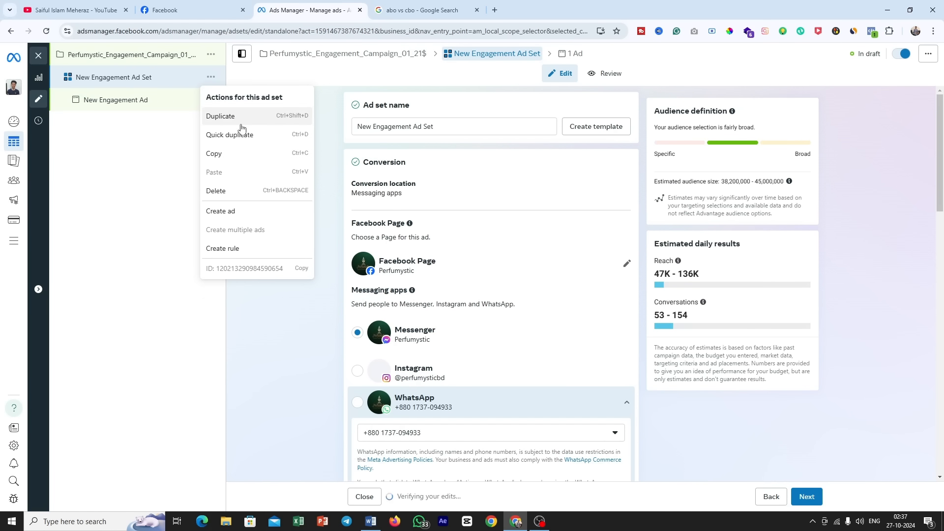
pyautogui.click(437, 4)
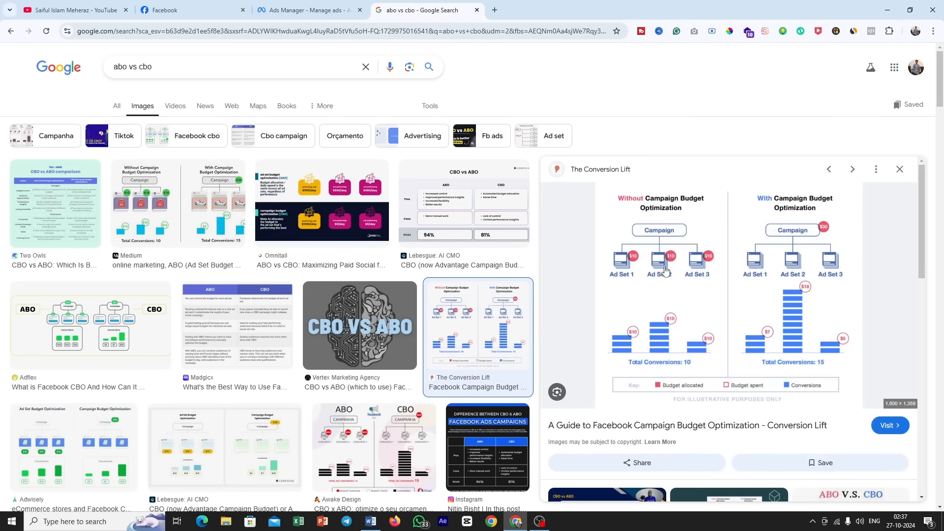
pyautogui.click(310, 10)
pyautogui.click(423, 10)
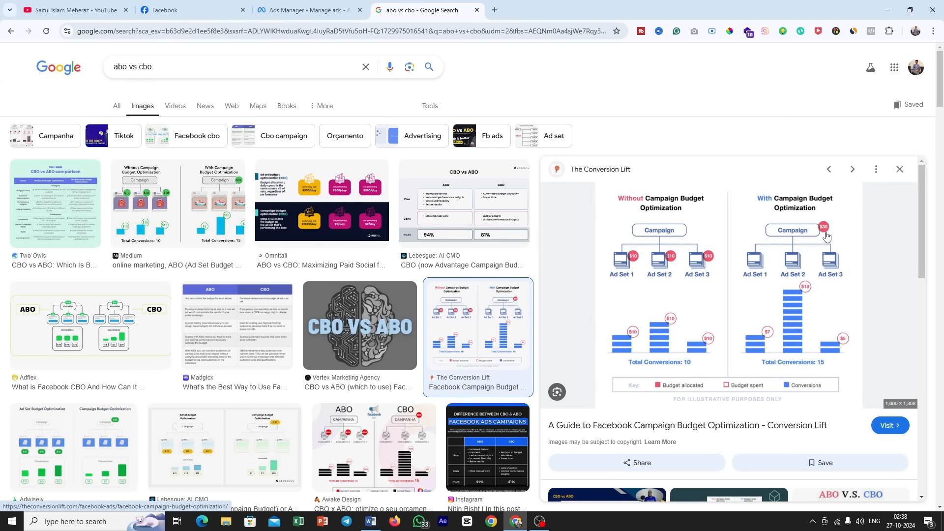
# Step: Return to the campaign-level settings in Ads Manager and examine the Advantage campaign budget section against the Google Images diagram
pyautogui.click(305, 10)
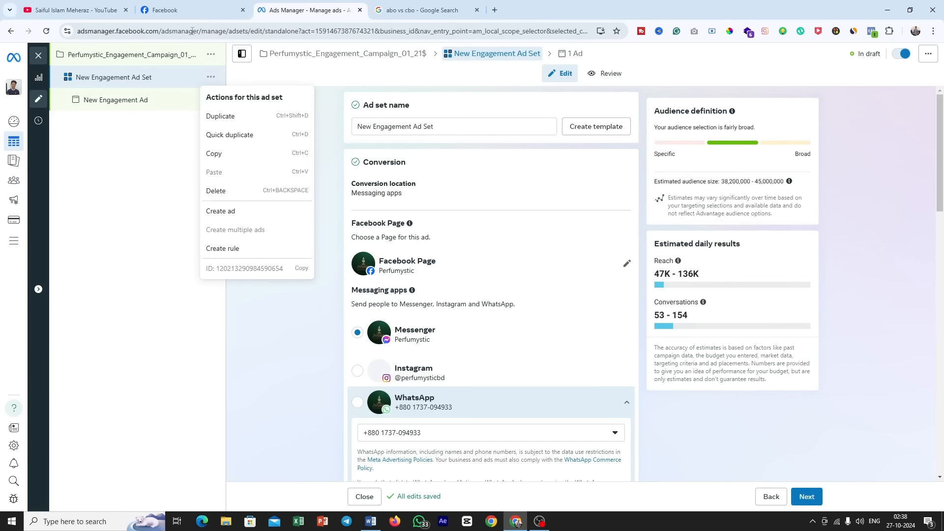
pyautogui.click(180, 52)
pyautogui.scroll(-2, 506, 366)
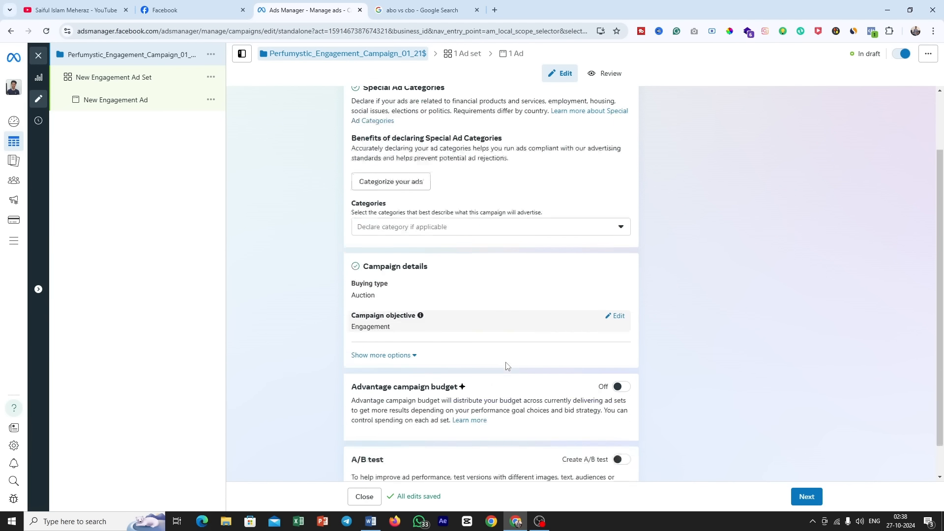
pyautogui.scroll(-1, 507, 366)
pyautogui.moveTo(379, 350); pyautogui.dragTo(485, 354)
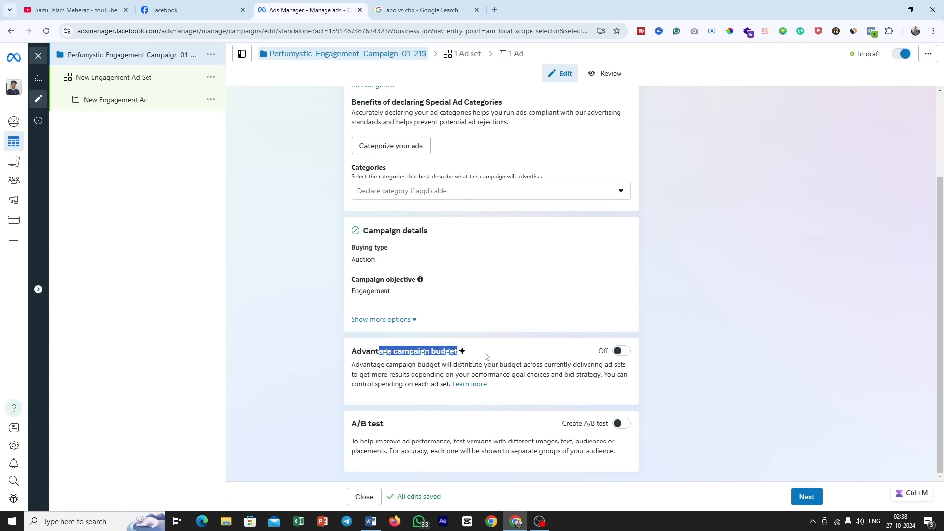
pyautogui.click(423, 10)
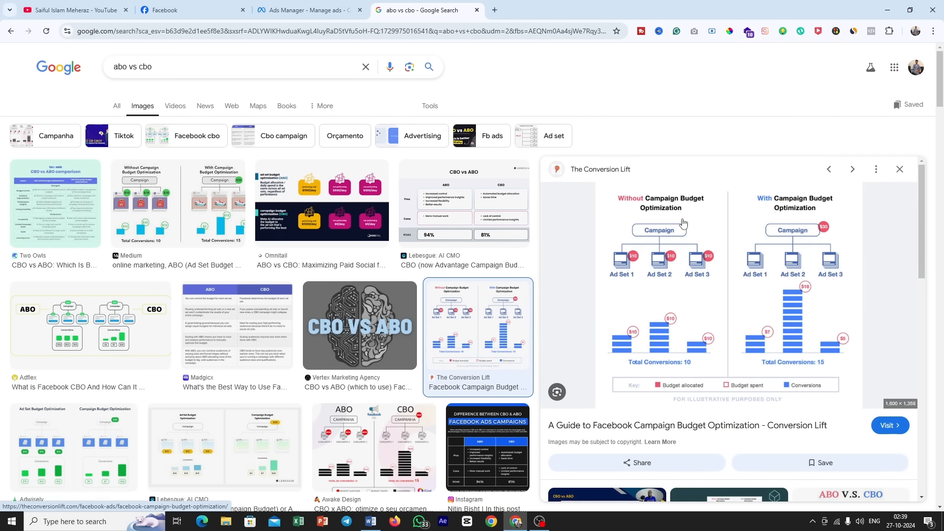
pyautogui.click(294, 6)
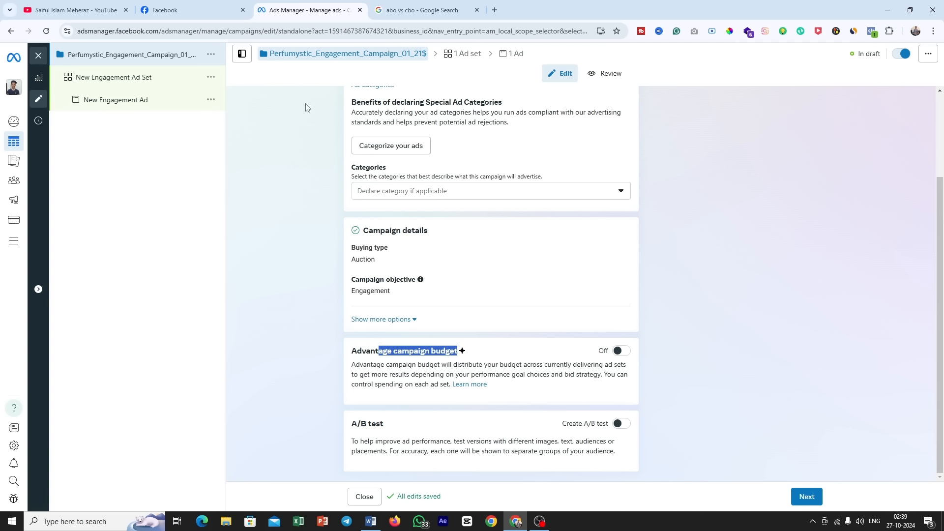
# Step: Continue to the ad set settings and rename the ad set as Perfumystic_Engagement_Adset_01_21$
pyautogui.click(304, 162)
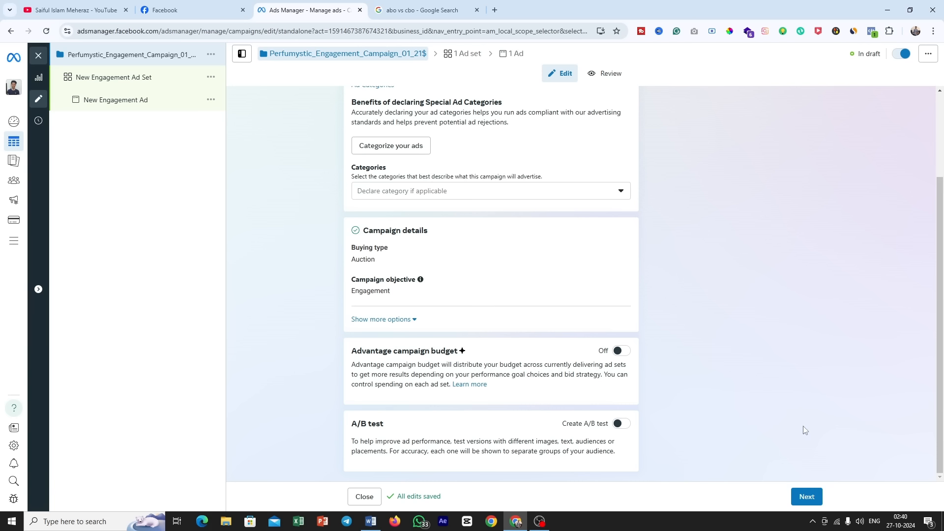
pyautogui.click(808, 497)
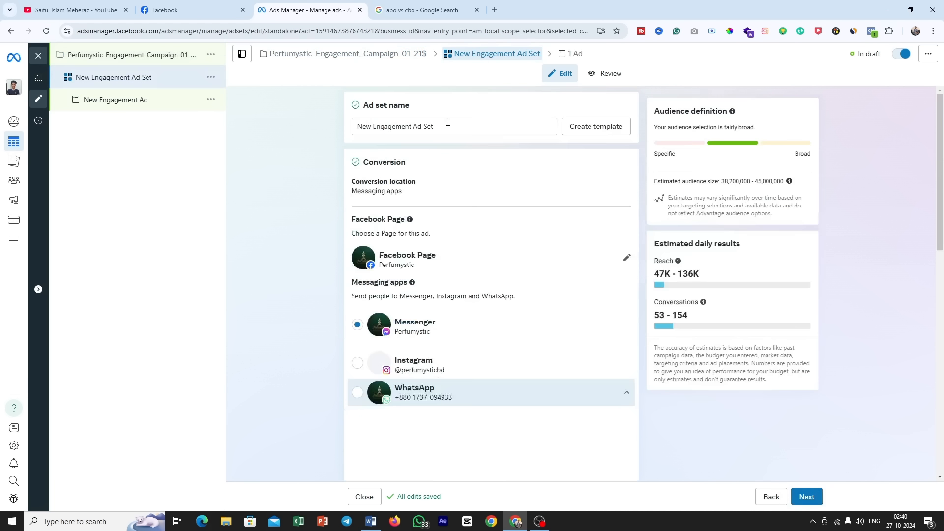
pyautogui.tripleClick(448, 122)
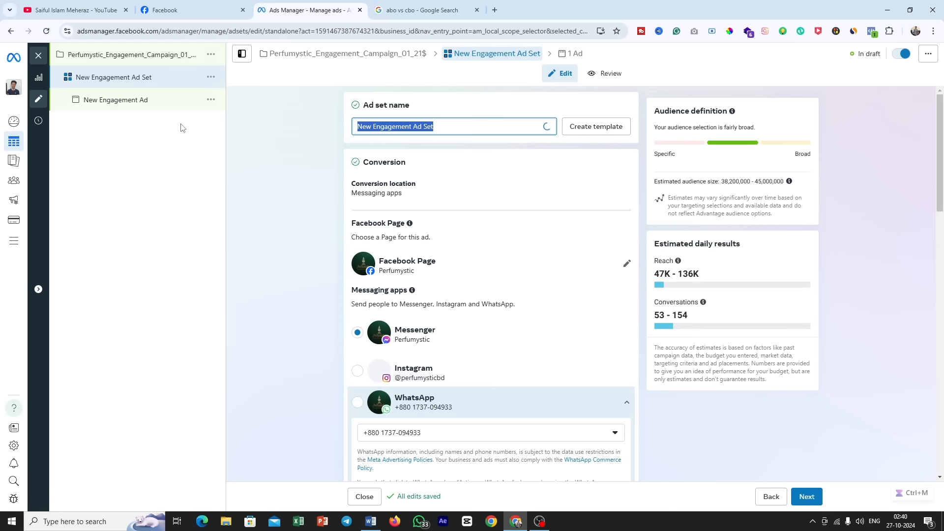
pyautogui.write('Perfumystic_Engagement_Campaign_01_21$')
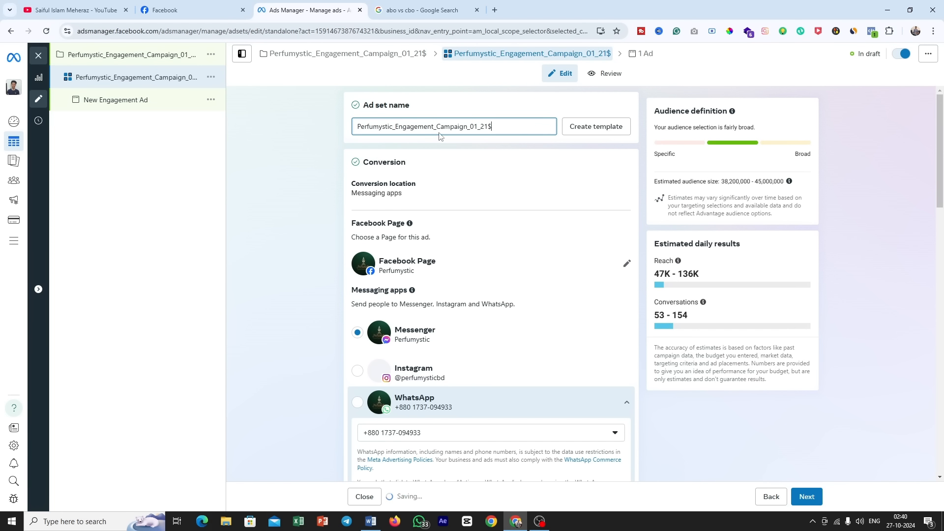
pyautogui.doubleClick(466, 127)
pyautogui.doubleClick(467, 128)
pyautogui.click(438, 127)
pyautogui.moveTo(437, 127); pyautogui.dragTo(466, 129)
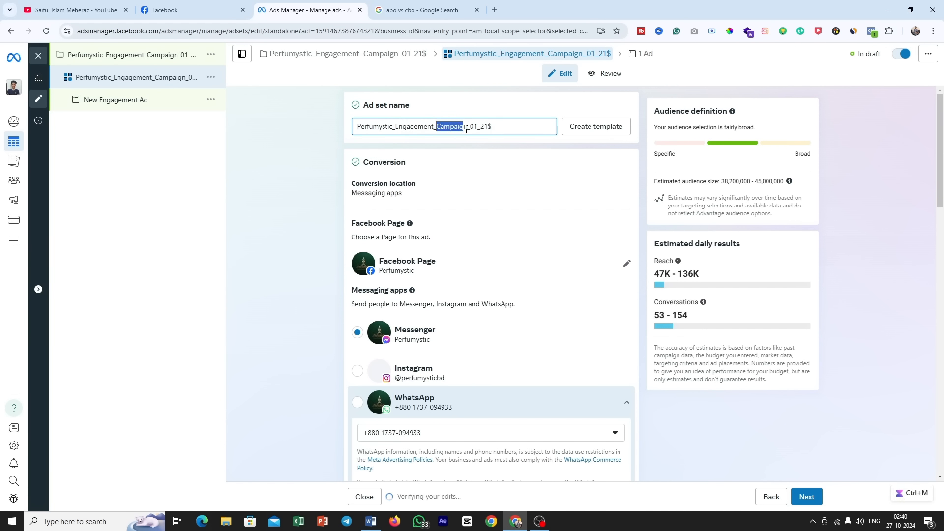
pyautogui.write('Adset')
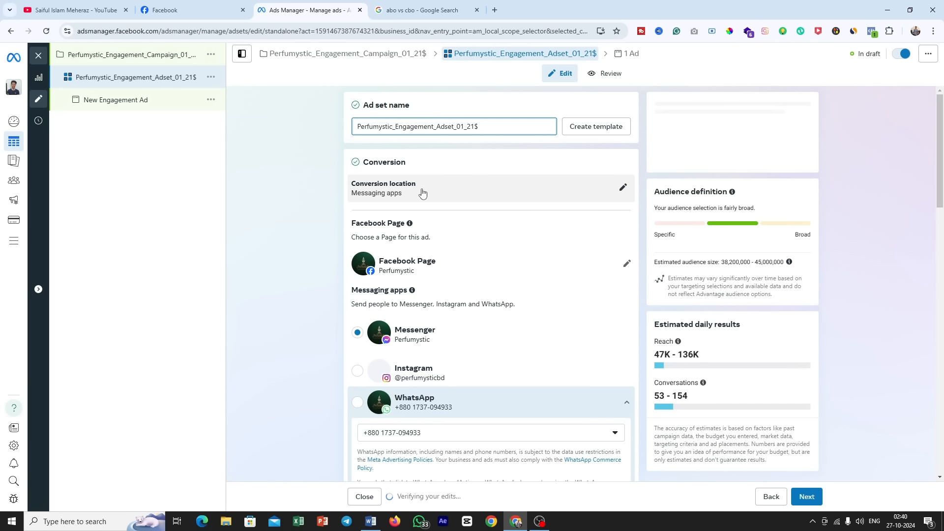
# Step: Examine the ad set's conversion location options, the selectable Facebook Pages, the messaging apps and the performance goal
pyautogui.click(624, 190)
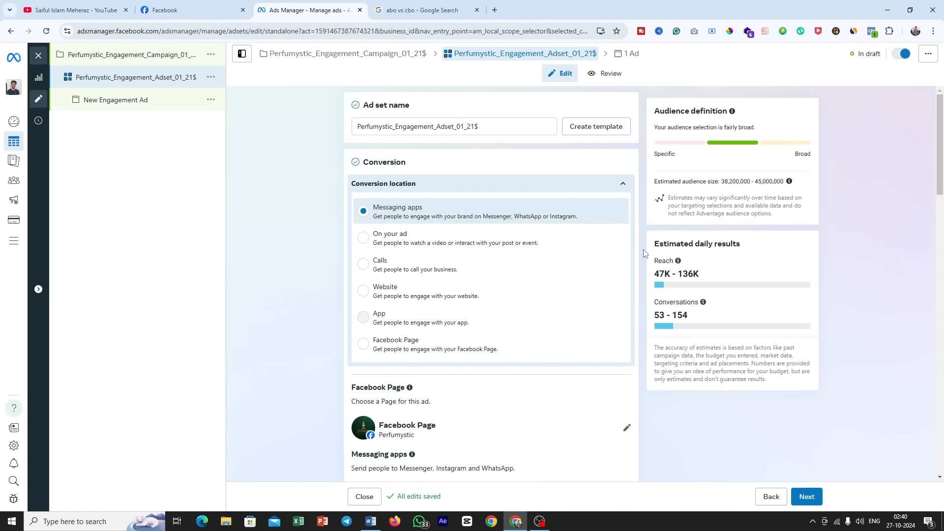
pyautogui.scroll(-4, 641, 252)
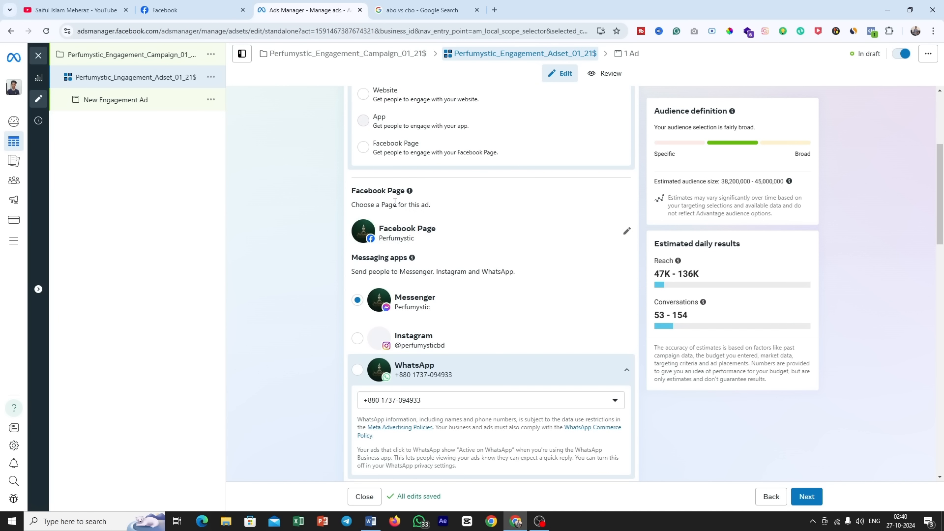
pyautogui.moveTo(366, 192); pyautogui.dragTo(406, 192)
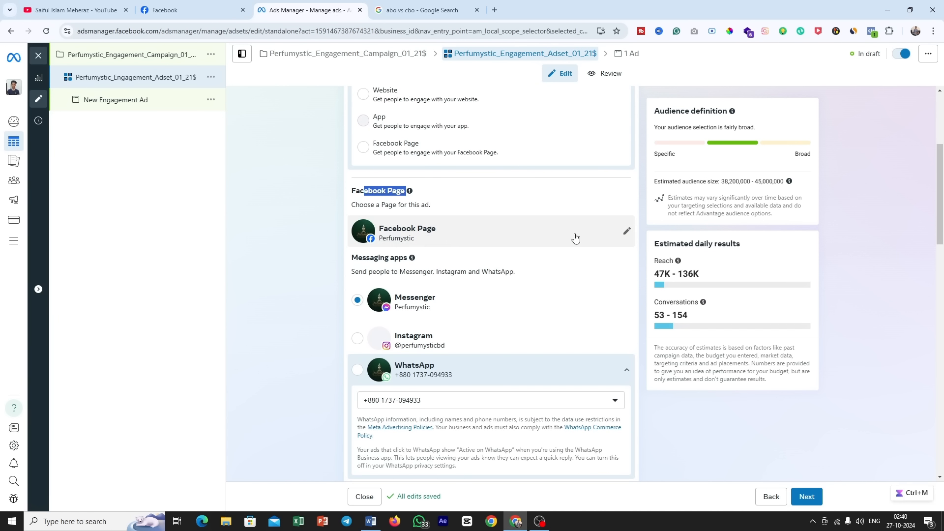
pyautogui.click(621, 234)
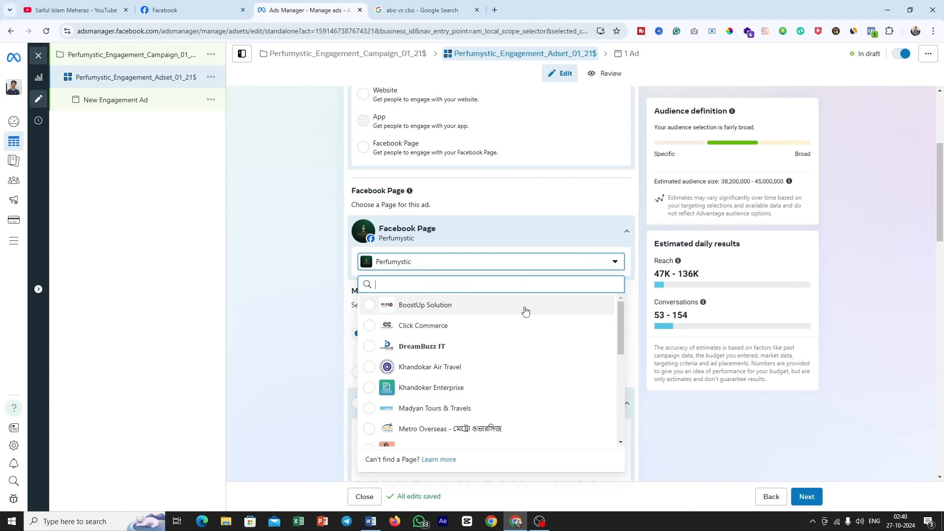
pyautogui.click(677, 465)
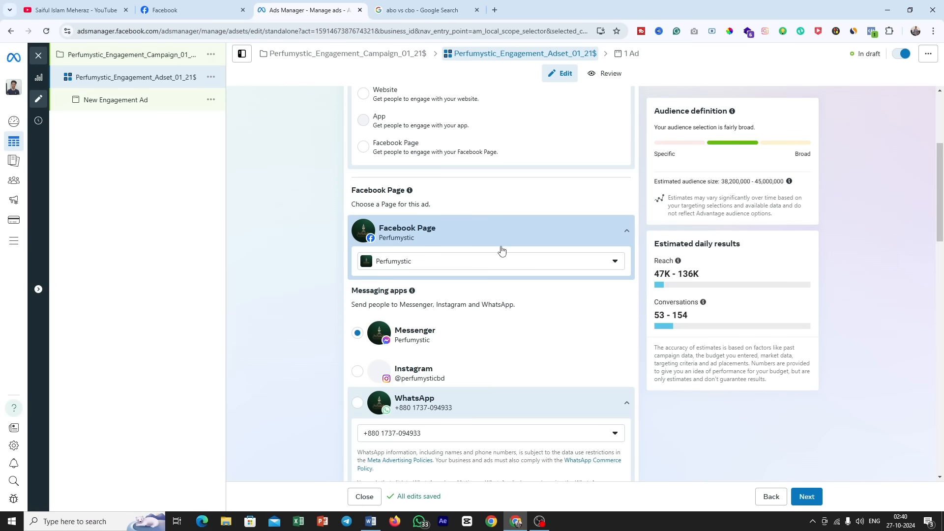
pyautogui.scroll(-2, 392, 267)
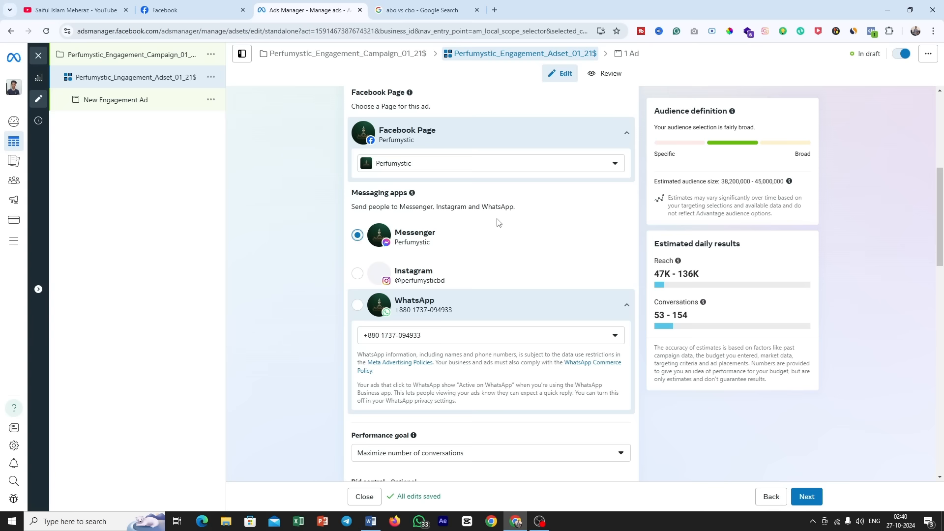
pyautogui.scroll(-5, 497, 222)
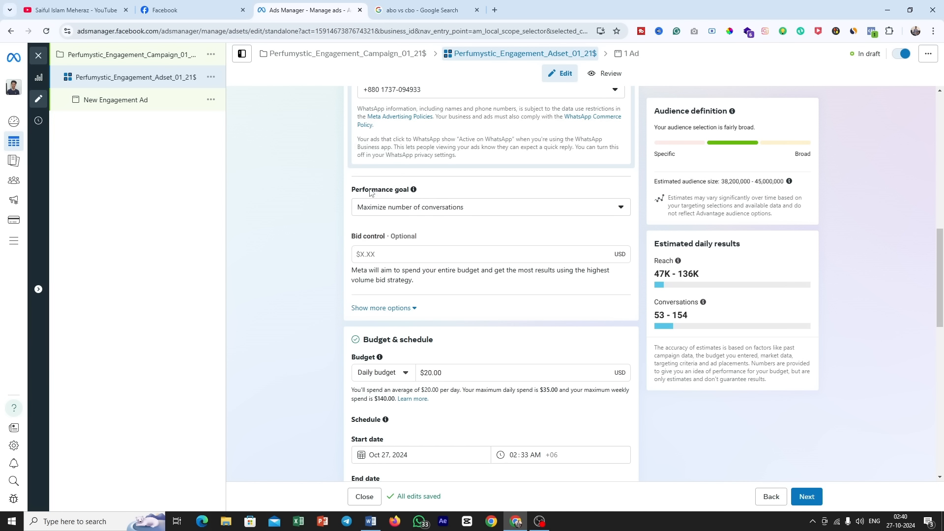
pyautogui.moveTo(370, 192); pyautogui.dragTo(409, 192)
# Step: Keep the ad set's budget type as Daily budget and set the amount to $3.00
pyautogui.scroll(-2, 474, 213)
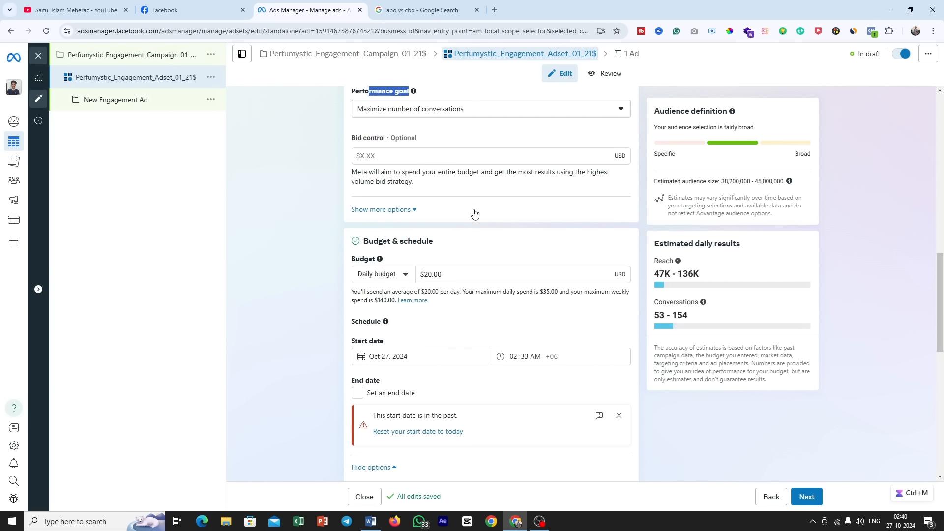
pyautogui.tripleClick(442, 248)
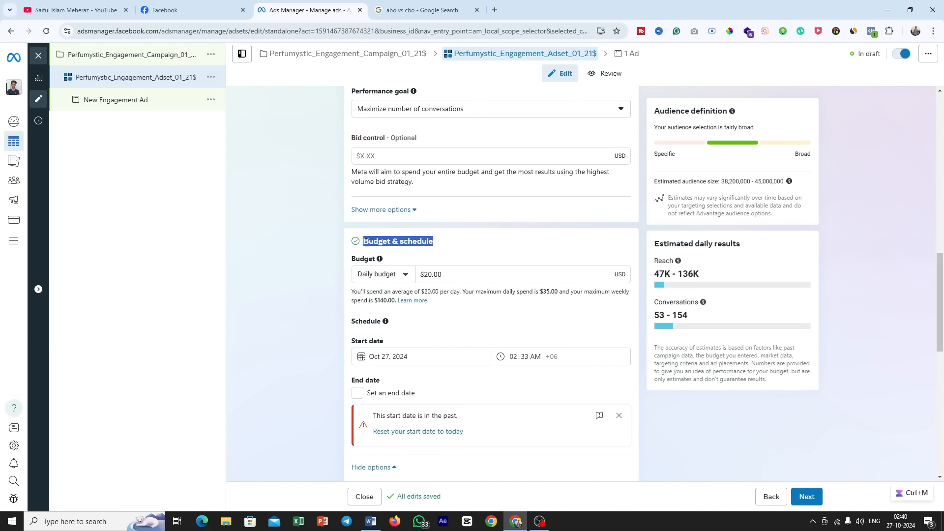
pyautogui.click(443, 249)
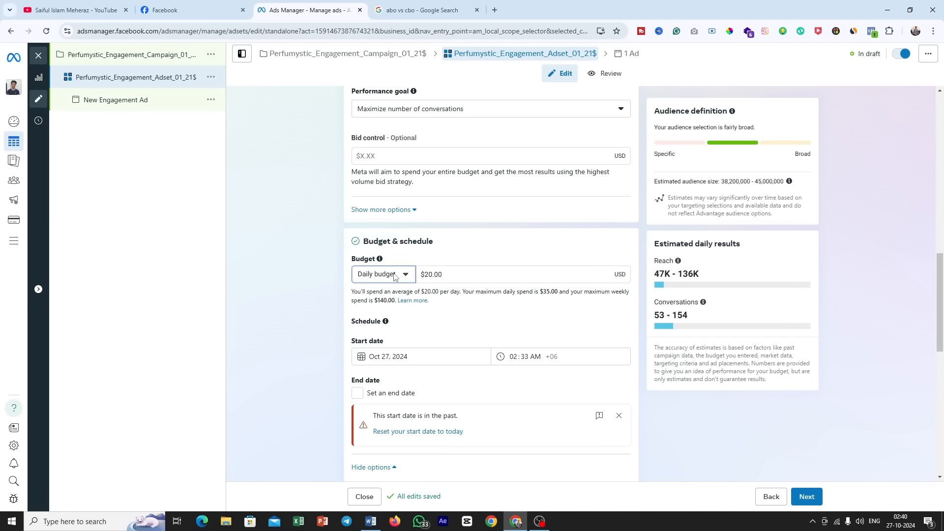
pyautogui.click(395, 277)
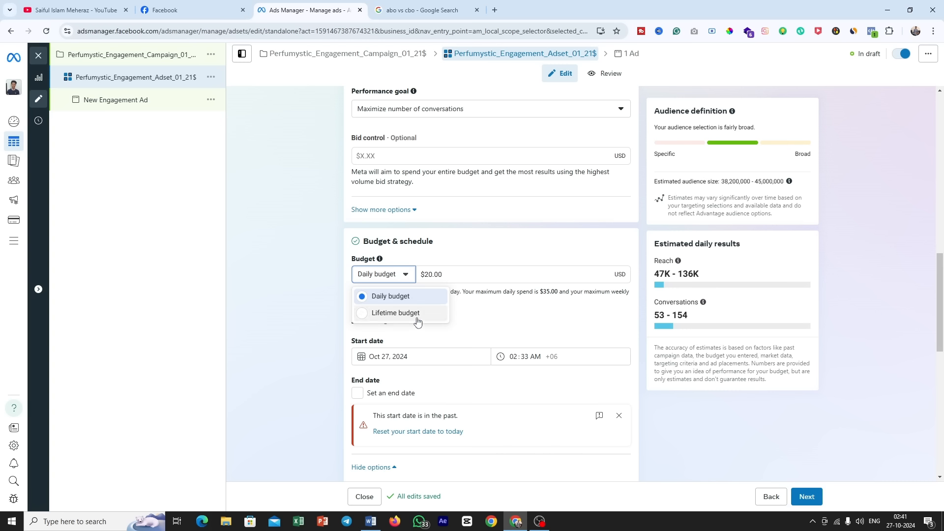
pyautogui.click(444, 241)
pyautogui.click(394, 274)
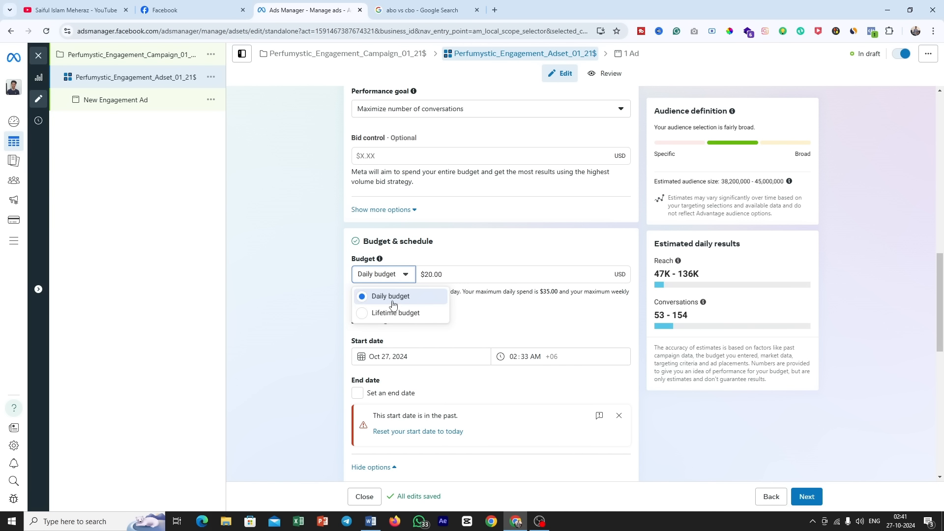
pyautogui.click(391, 297)
pyautogui.press('Tab')
pyautogui.write('3')
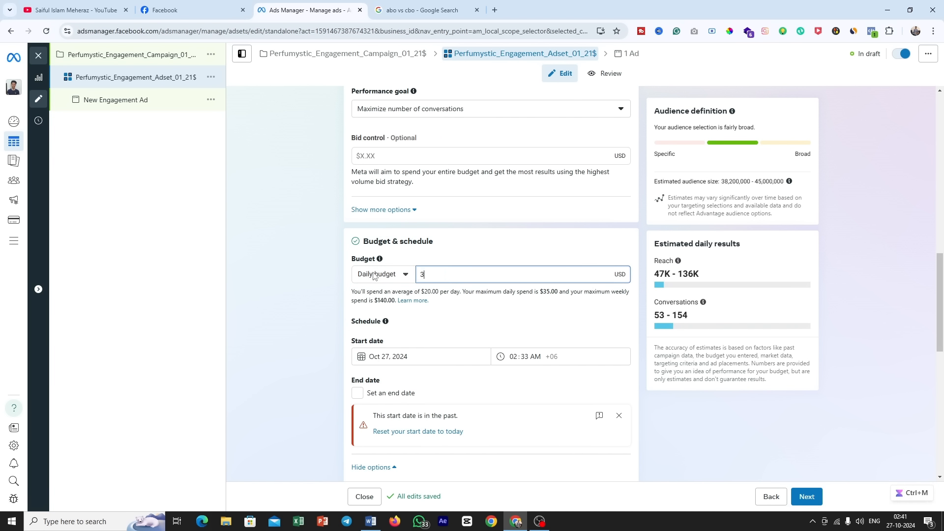
pyautogui.click(491, 252)
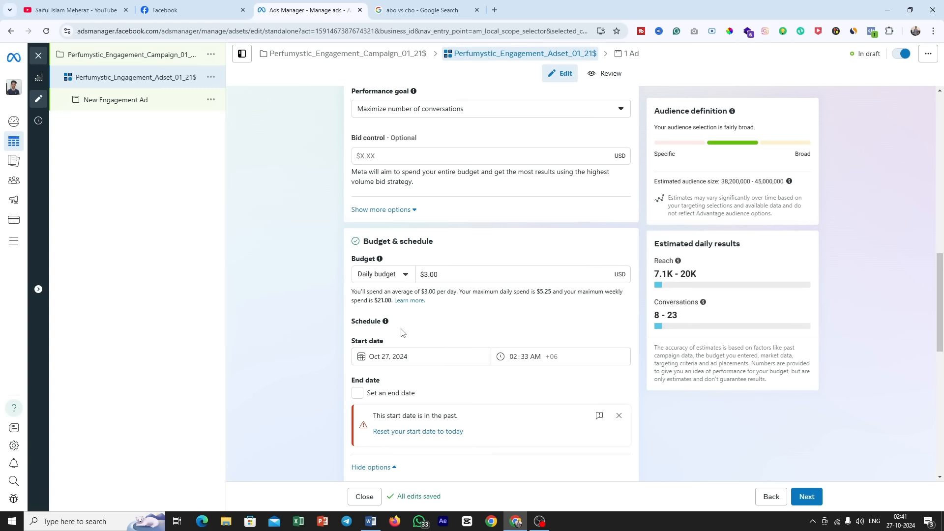
# Step: Set the ad set's start time on Oct 27, 2024 to 10:00 AM
pyautogui.scroll(-1, 450, 290)
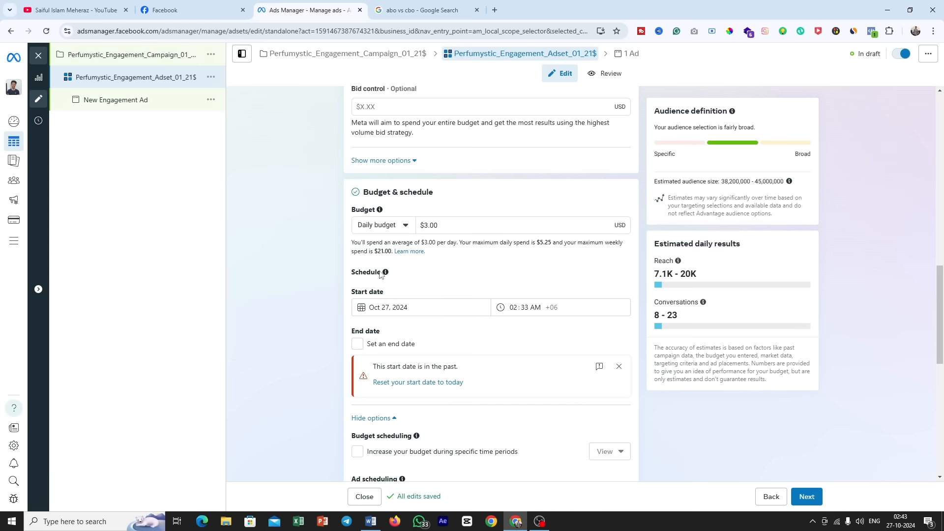
pyautogui.moveTo(386, 274)
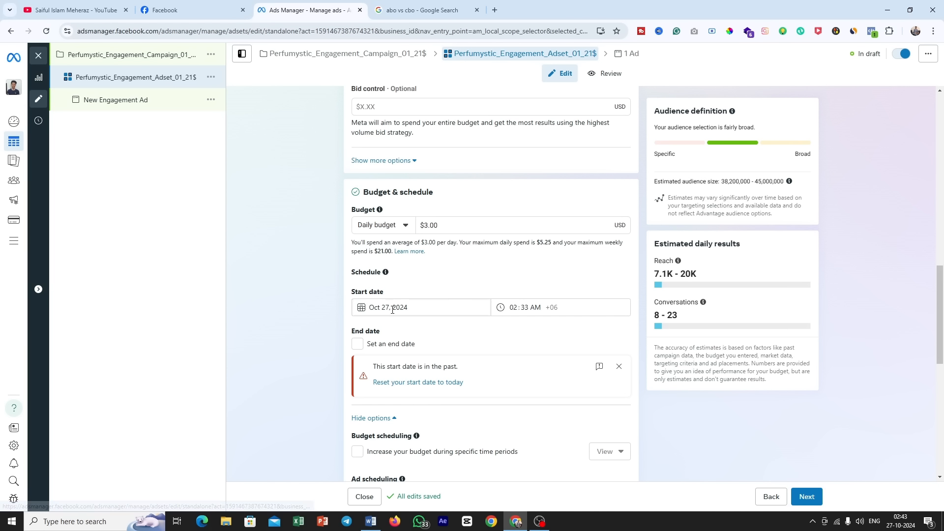
pyautogui.click(513, 307)
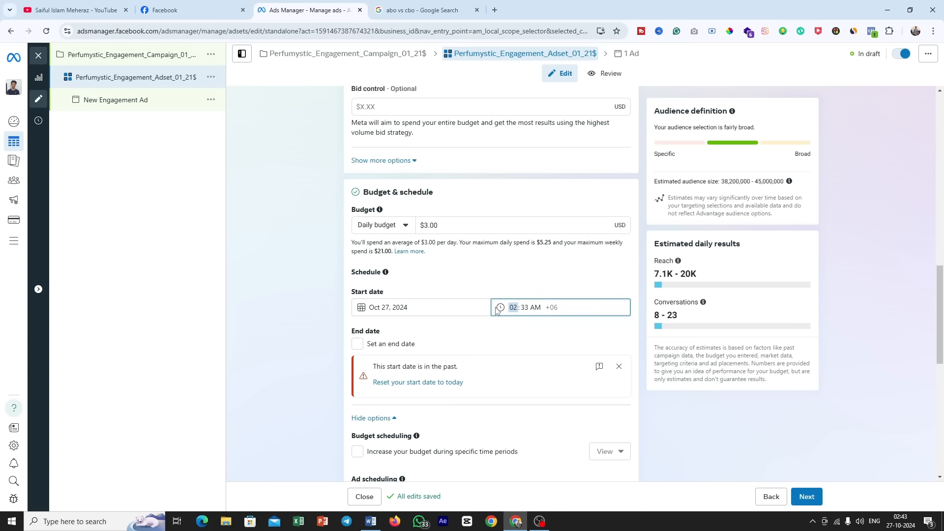
pyautogui.write('10')
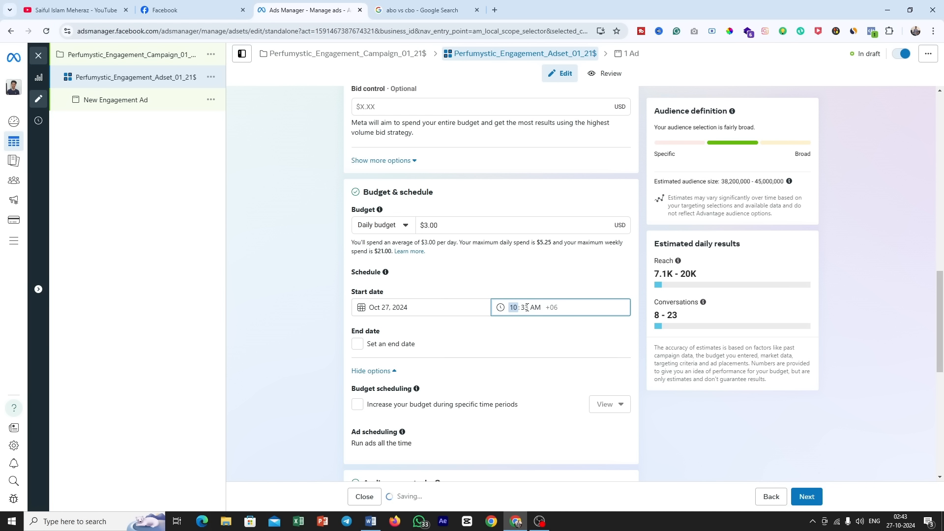
pyautogui.click(527, 308)
pyautogui.write('00')
pyautogui.click(539, 272)
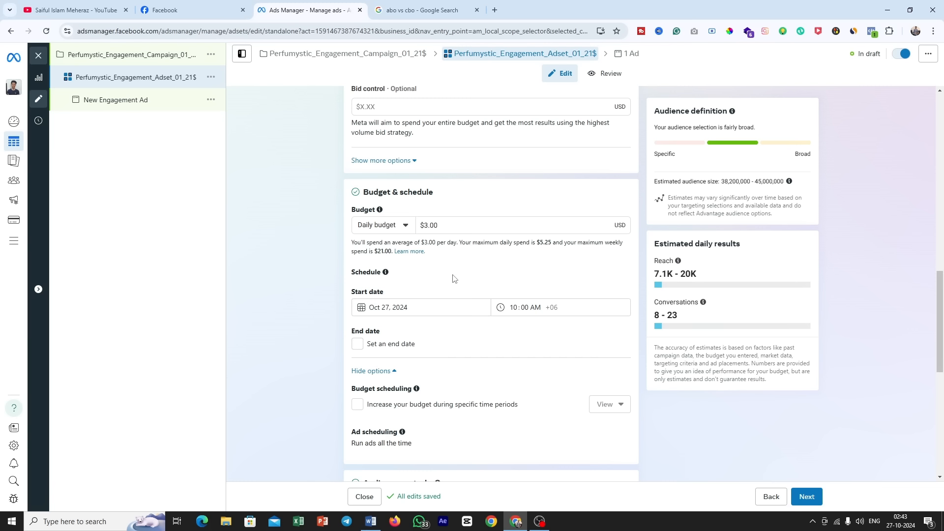
# Step: Enable an end date for the ad set and set it to Nov 3, 2024 at 10:00 PM
pyautogui.click(490, 345)
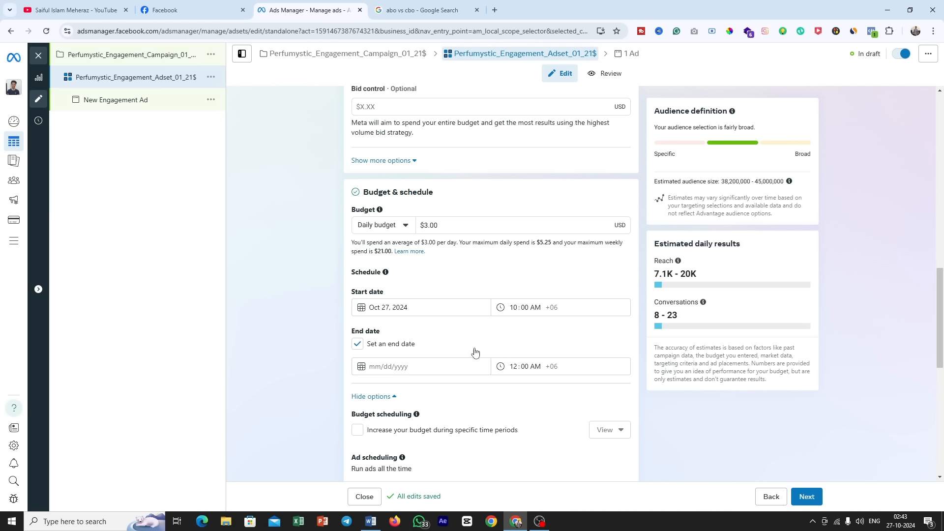
pyautogui.click(415, 367)
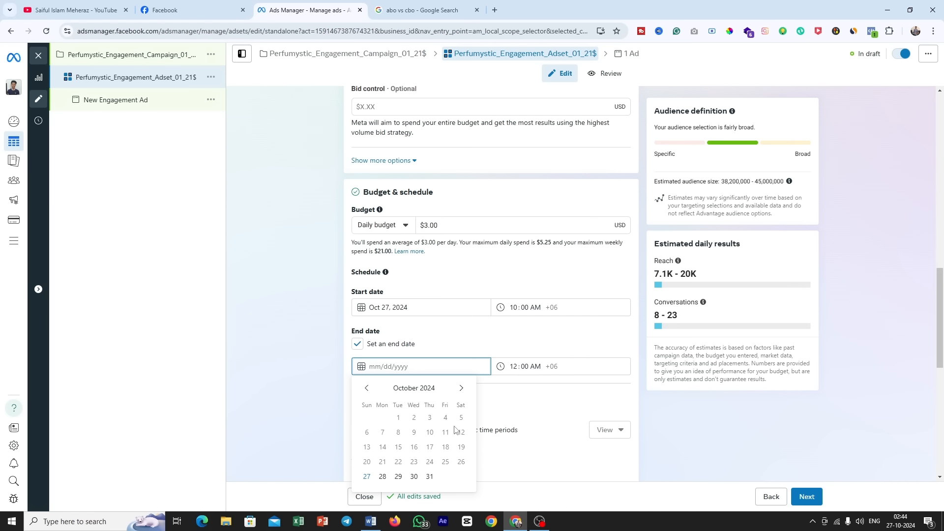
pyautogui.click(461, 388)
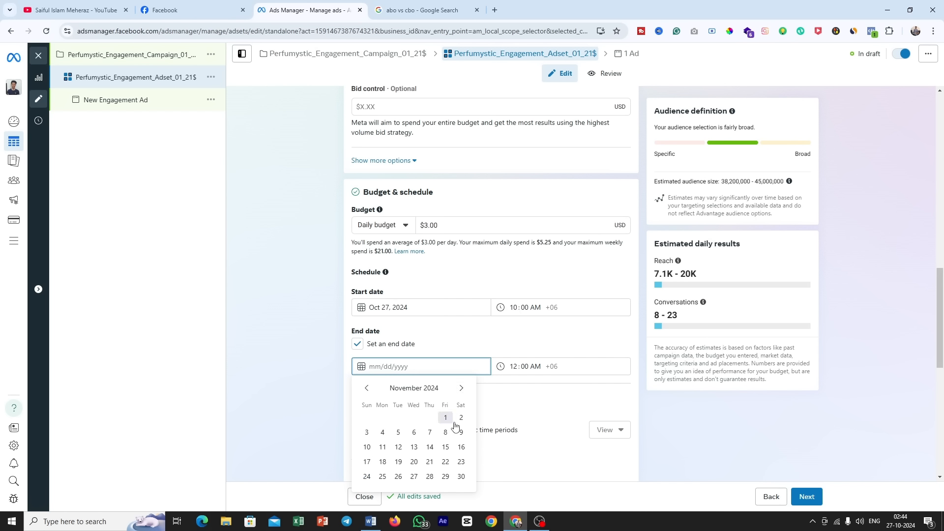
pyautogui.click(366, 432)
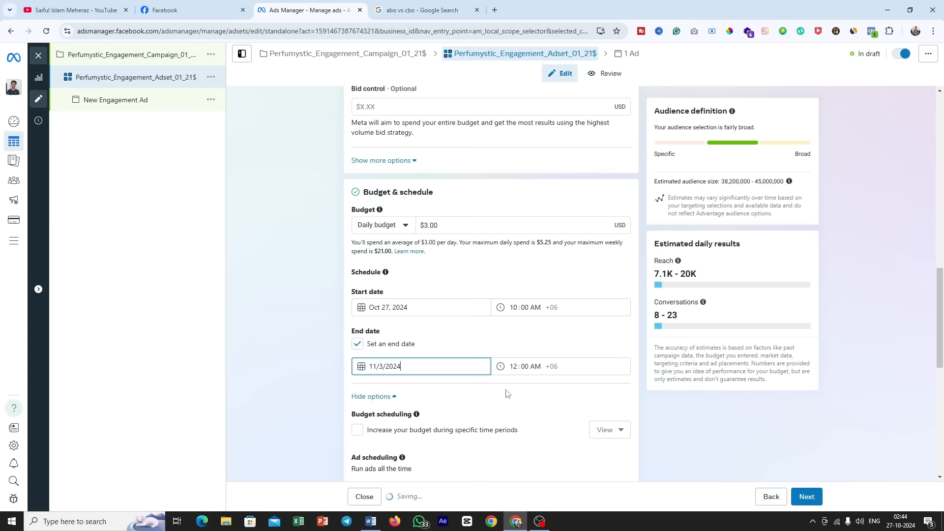
pyautogui.click(514, 369)
pyautogui.write('1')
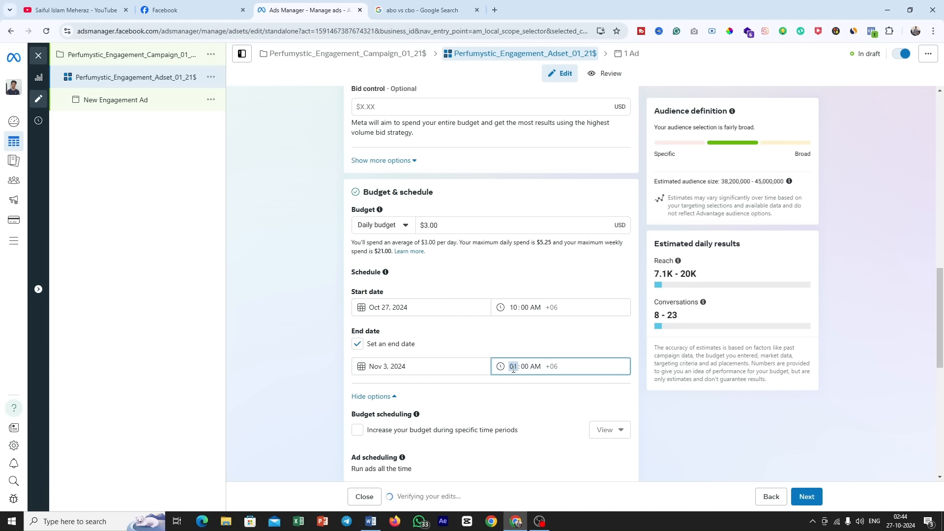
pyautogui.write('0')
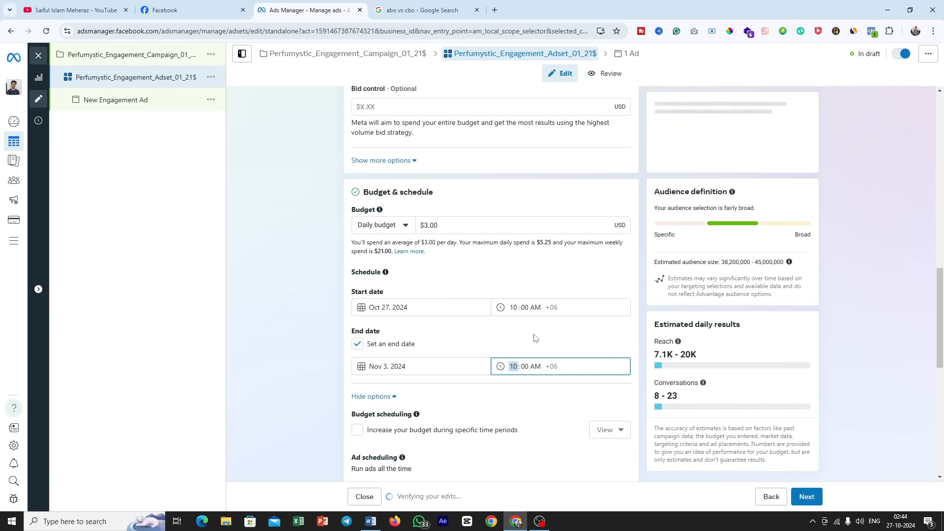
pyautogui.click(535, 367)
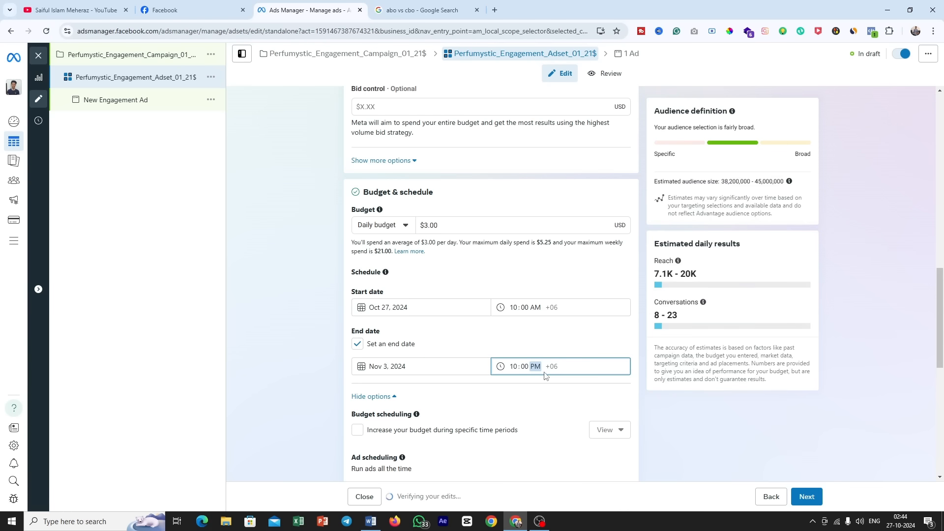
pyautogui.click(530, 392)
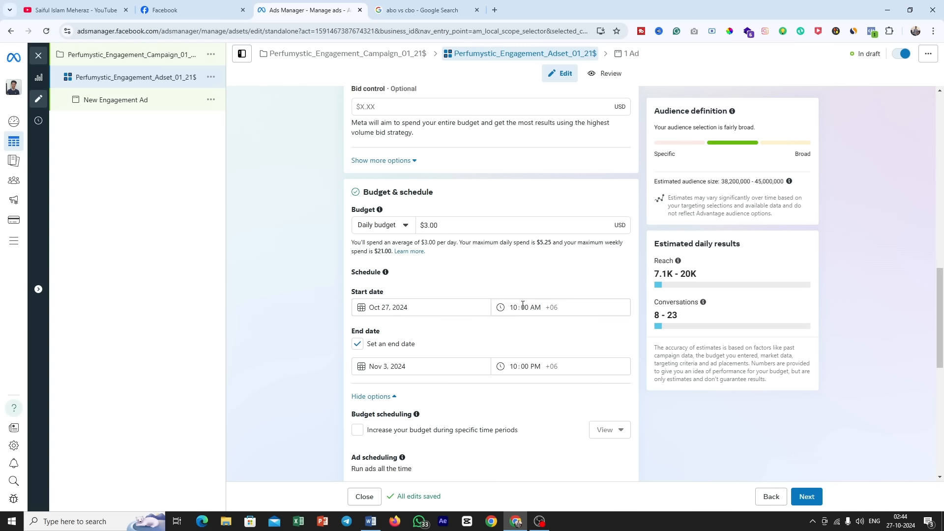
# Step: Review the ad set's audience controls and check the target location given in the Word brief, returning to Ads Manager
pyautogui.scroll(-2, 493, 340)
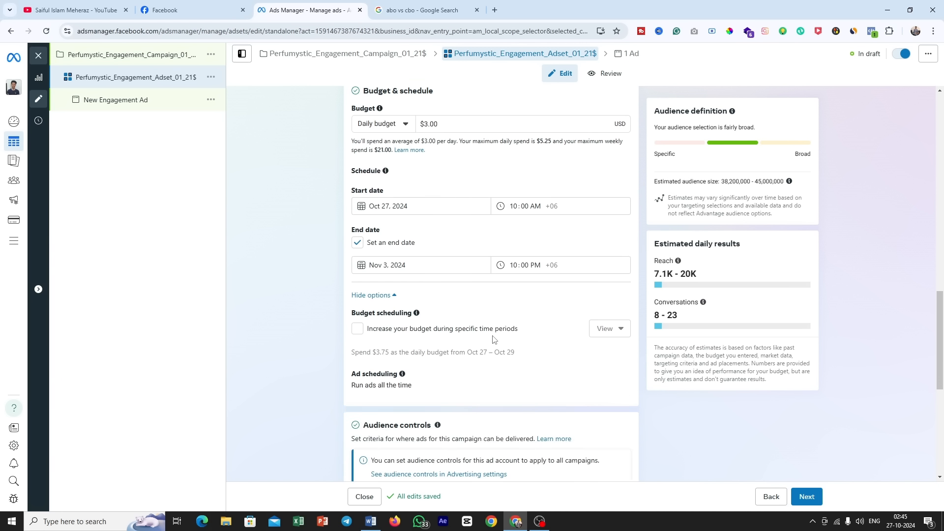
pyautogui.scroll(-2, 493, 339)
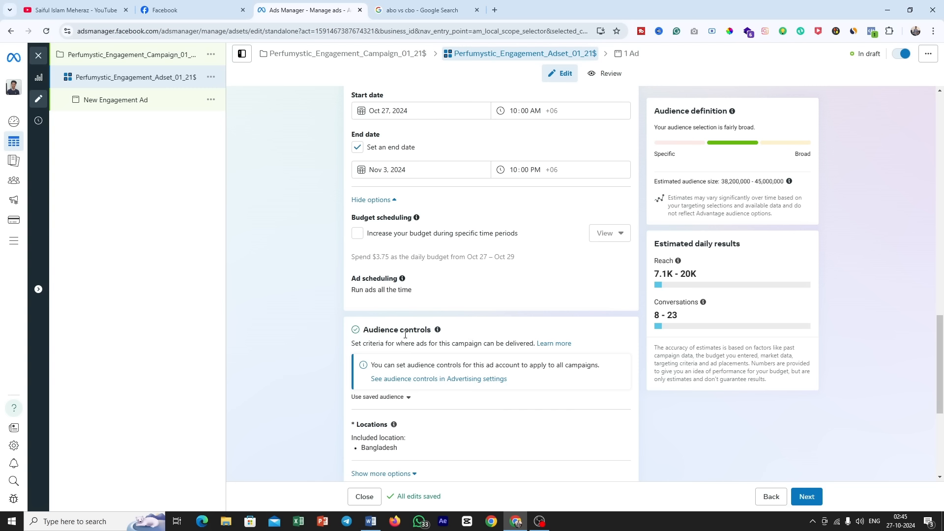
pyautogui.tripleClick(404, 335)
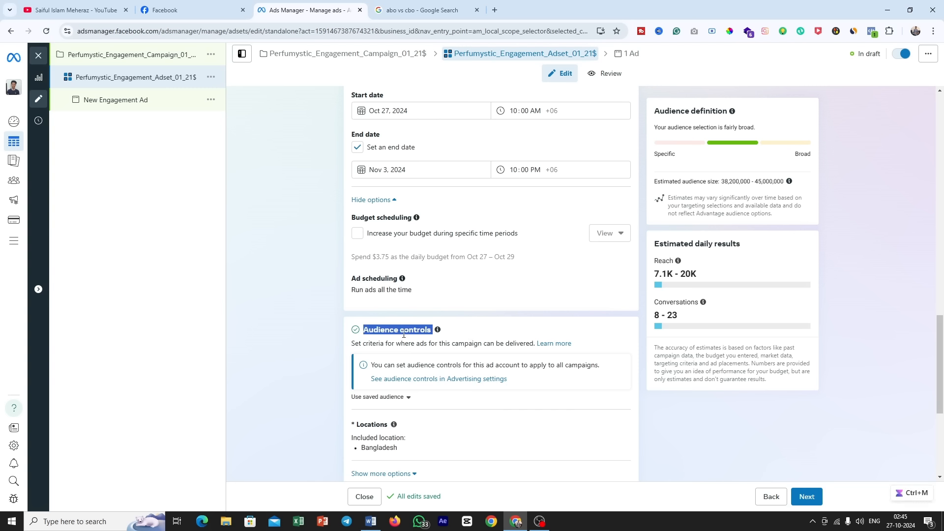
pyautogui.scroll(-2, 454, 322)
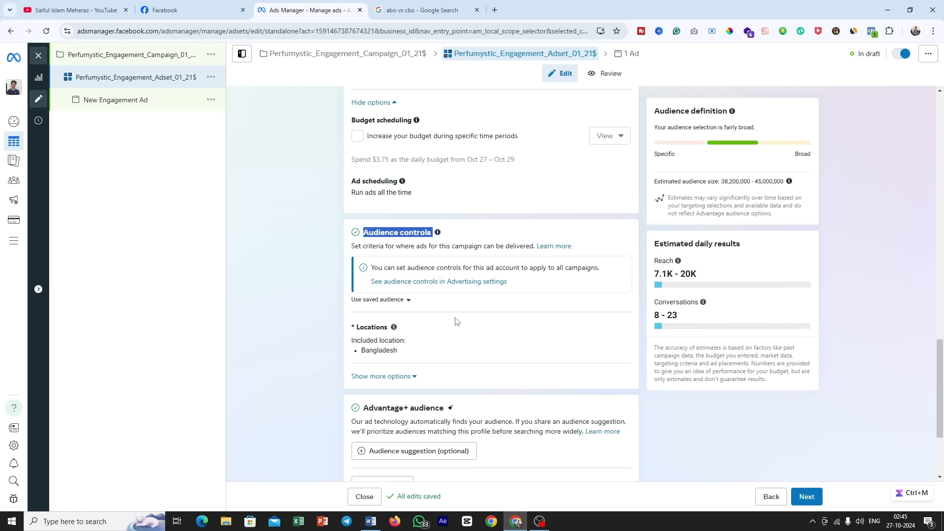
pyautogui.click(370, 521)
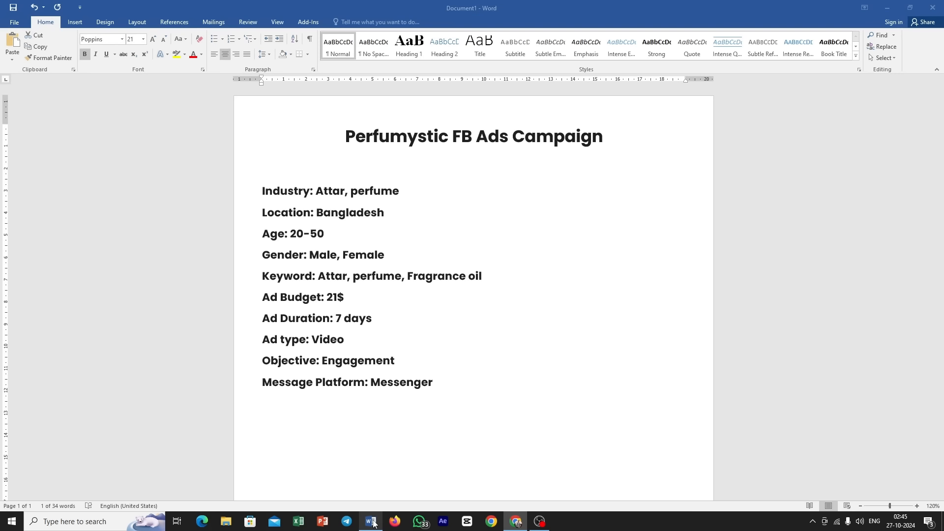
pyautogui.click(313, 212)
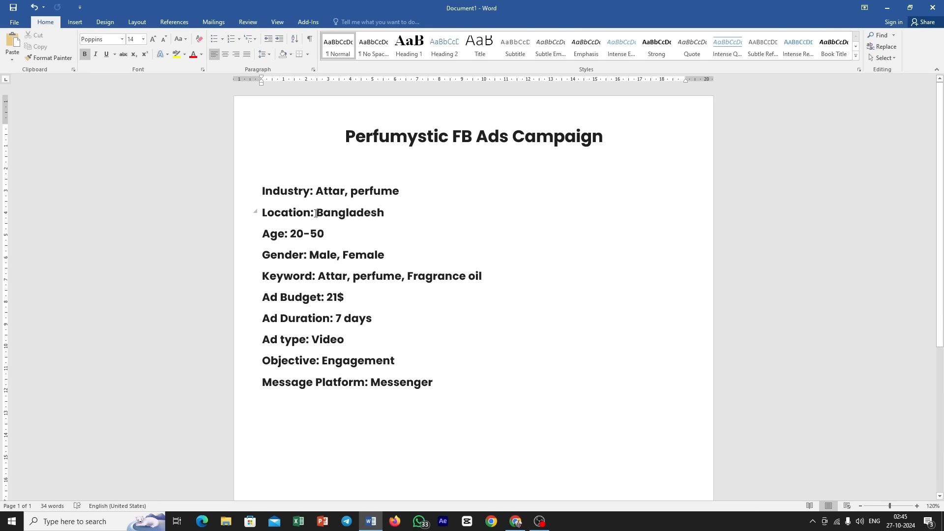
pyautogui.moveTo(312, 213); pyautogui.dragTo(407, 212)
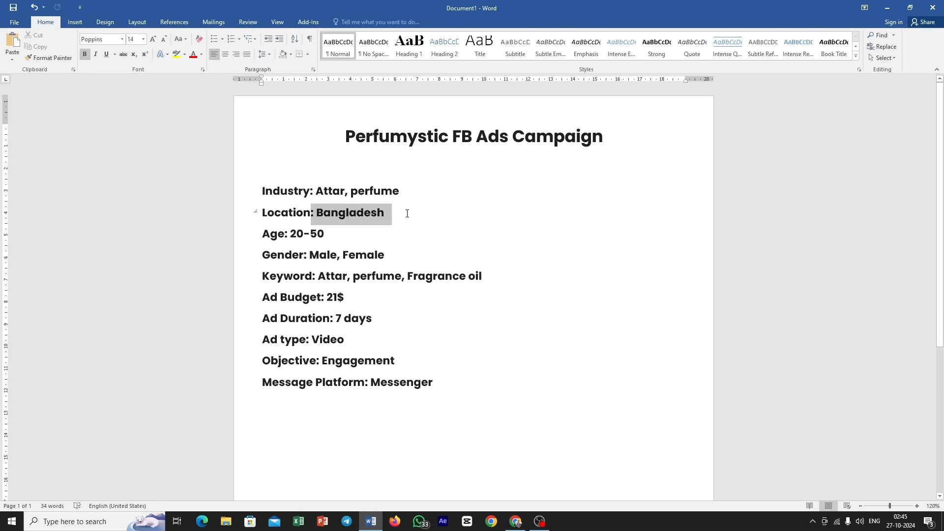
pyautogui.click(516, 521)
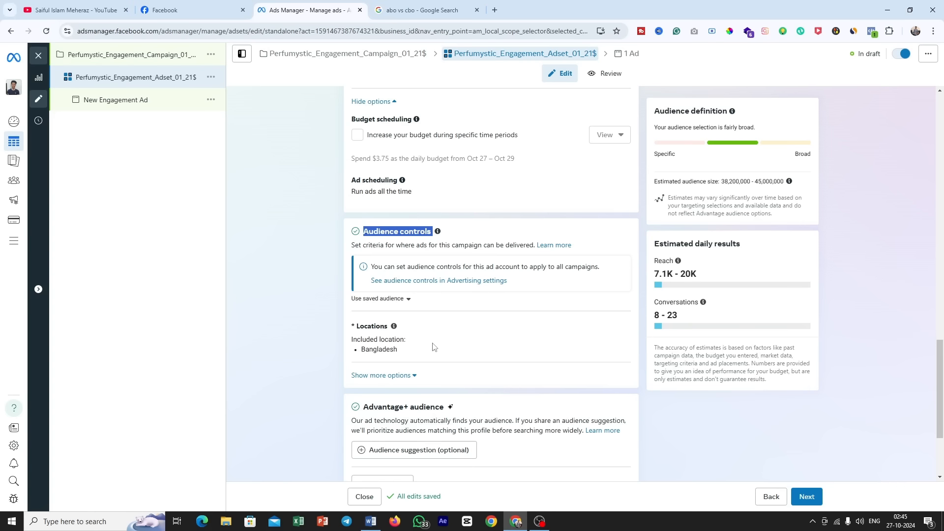
# Step: Edit the ad set's locations and include the city Dhaka, Dhaka Division, Bangladesh as the audience location
pyautogui.moveTo(389, 336)
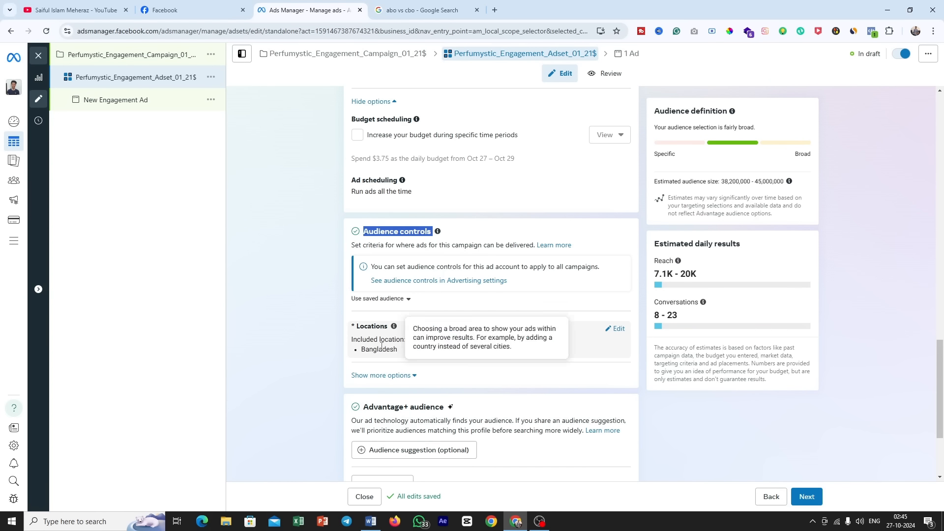
pyautogui.click(618, 330)
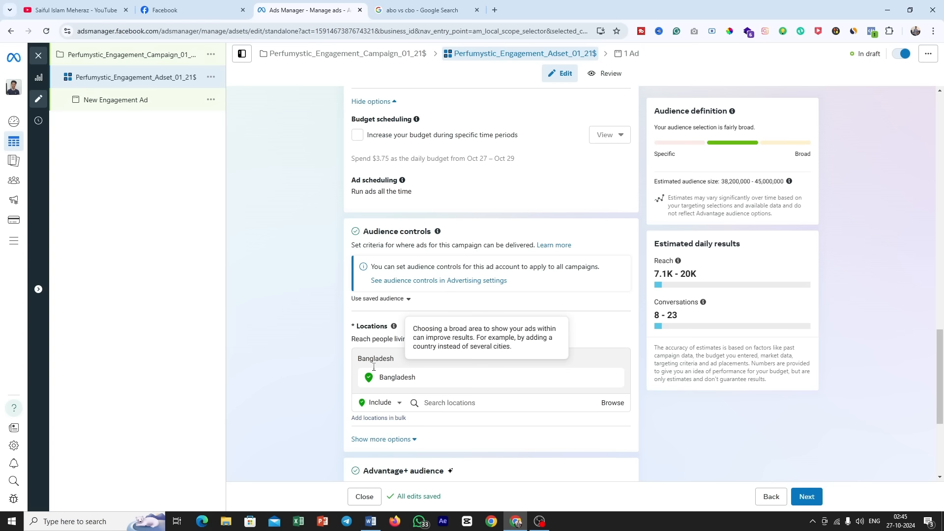
pyautogui.click(457, 403)
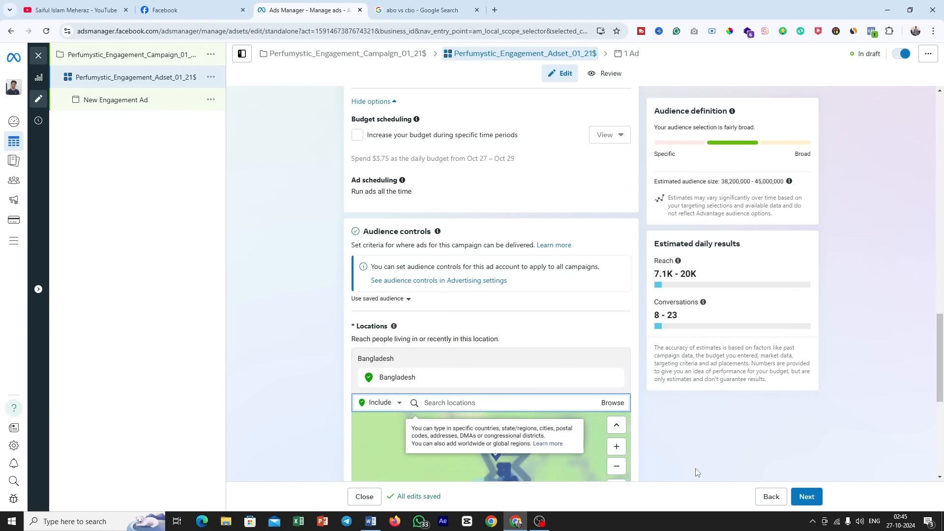
pyautogui.write('dhaka')
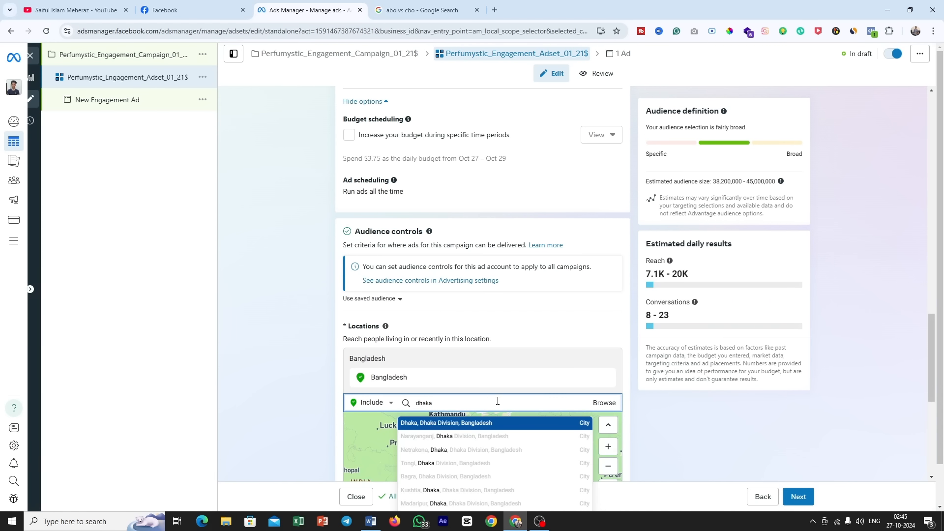
pyautogui.click(476, 426)
pyautogui.scroll(-4, 648, 429)
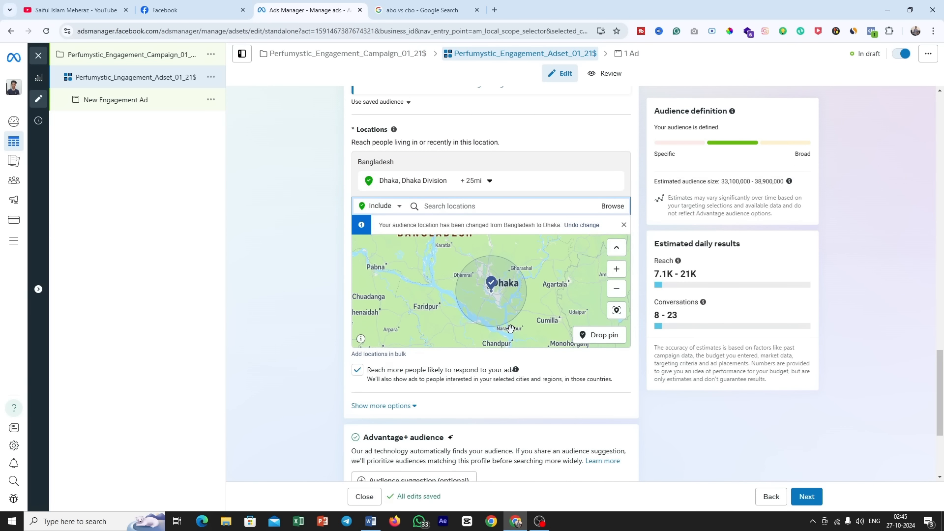
# Step: Try a smaller cities-within-radius distance around the Dhaka location
pyautogui.scroll(1, 574, 338)
pyautogui.scroll(2, 534, 340)
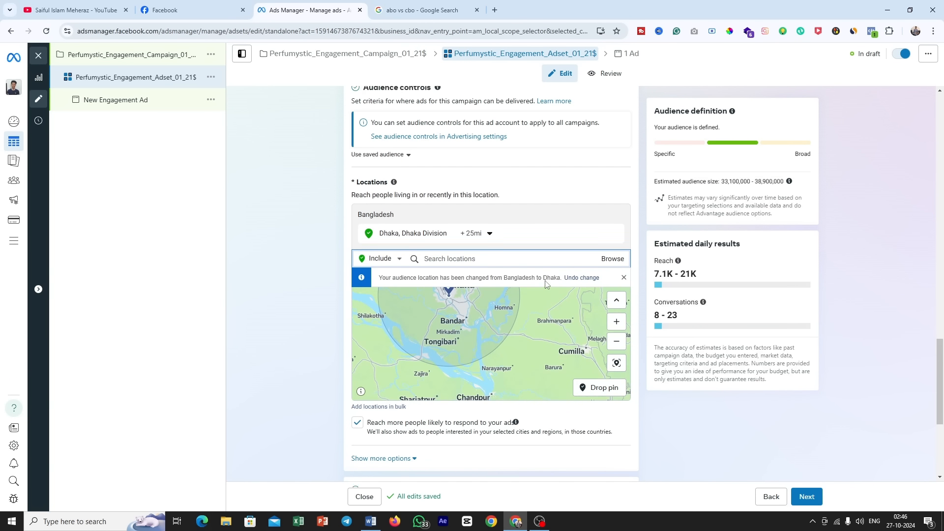
pyautogui.scroll(1, 546, 285)
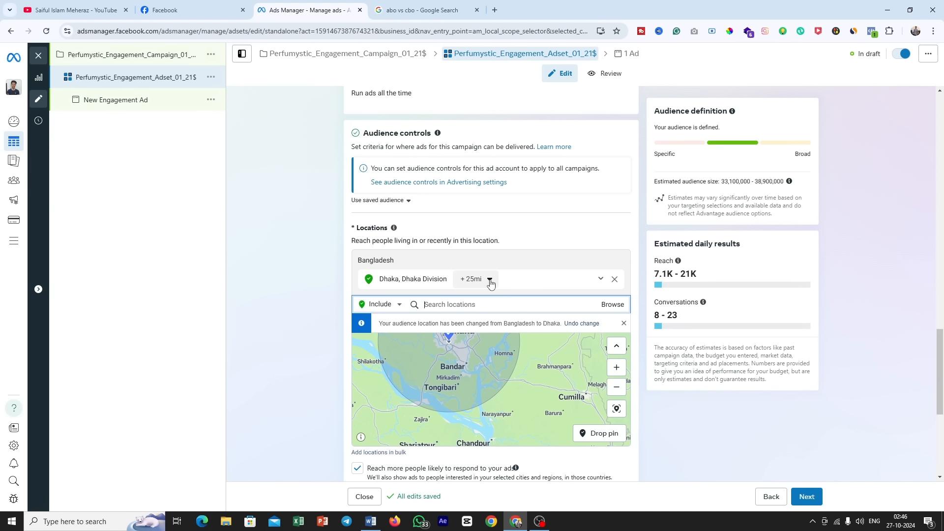
pyautogui.click(489, 283)
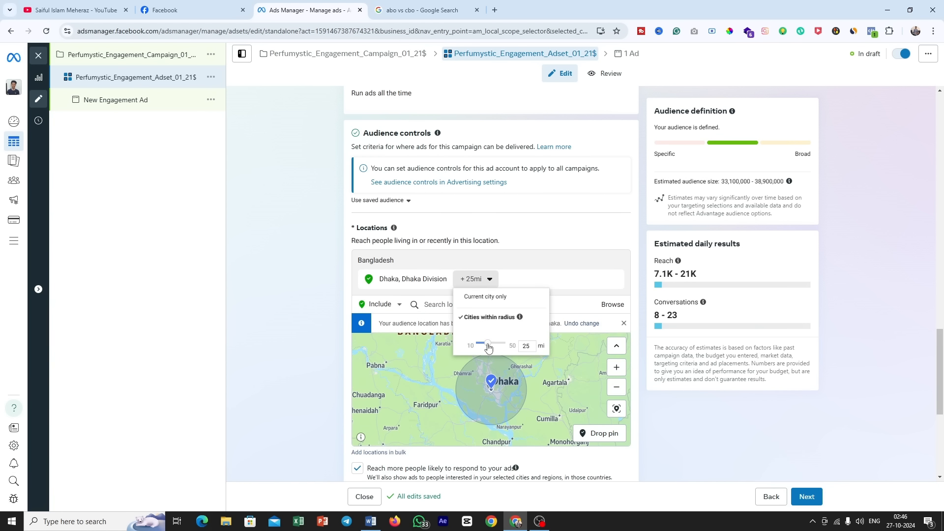
pyautogui.moveTo(489, 348); pyautogui.dragTo(480, 349)
pyautogui.click(724, 460)
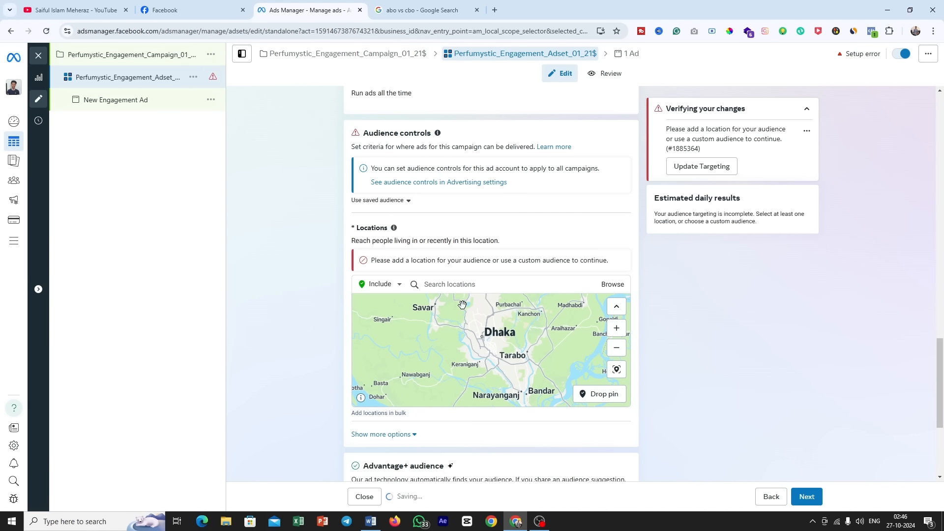
# Step: Include the whole country of Bangladesh as the ad set's audience location
pyautogui.click(448, 285)
pyautogui.write('bangladesh')
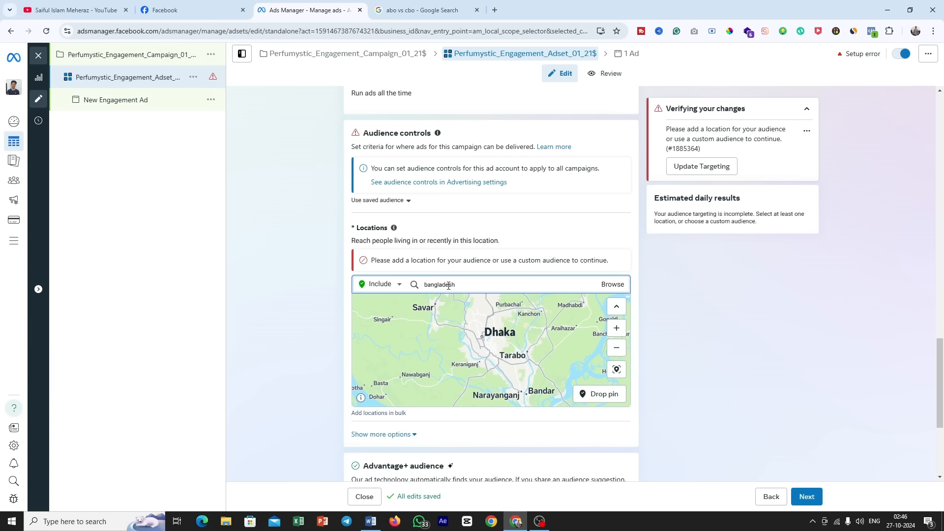
pyautogui.click(478, 304)
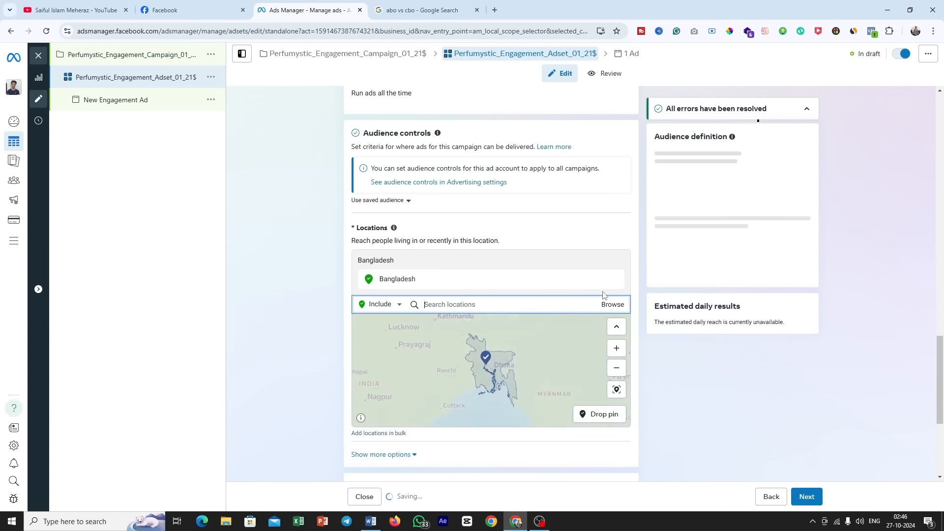
# Step: Start switching the ad set from Advantage+ audience to the original audience options
pyautogui.scroll(-3, 499, 338)
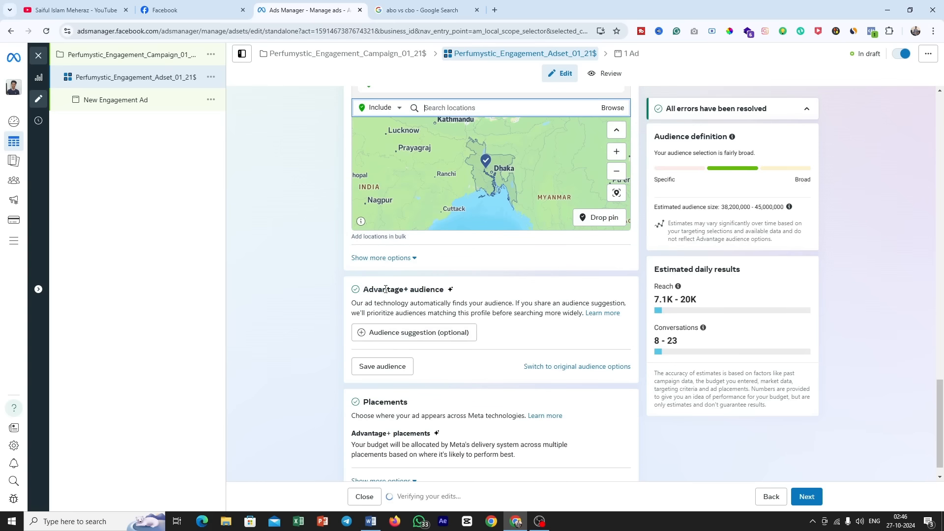
pyautogui.moveTo(374, 290); pyautogui.dragTo(448, 295)
pyautogui.click(465, 290)
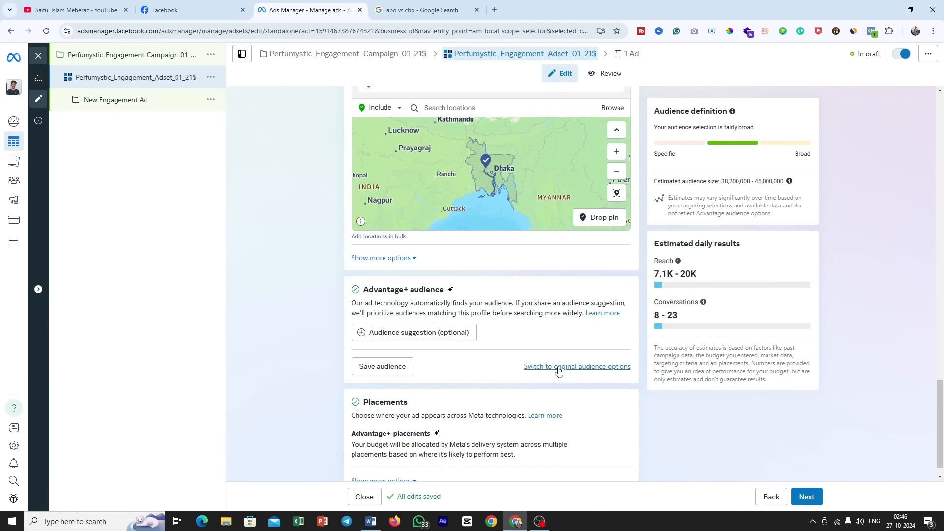
pyautogui.click(590, 367)
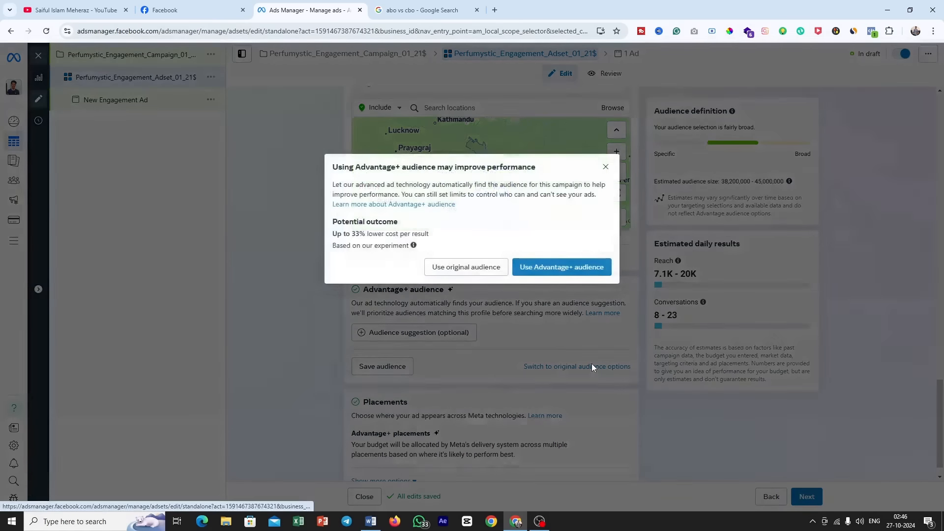
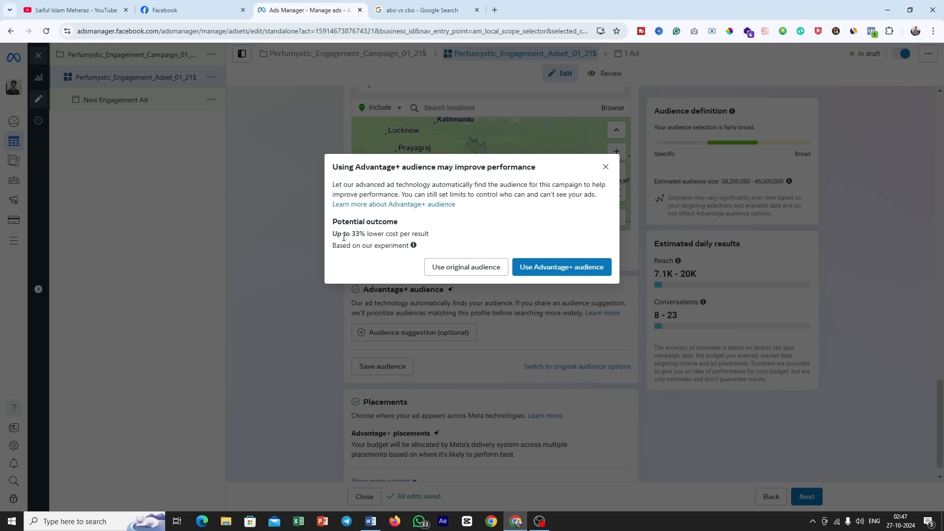
# Step: Keep the ad set on Advantage+ audience and open its optional audience suggestion settings
pyautogui.moveTo(343, 234); pyautogui.dragTo(434, 238)
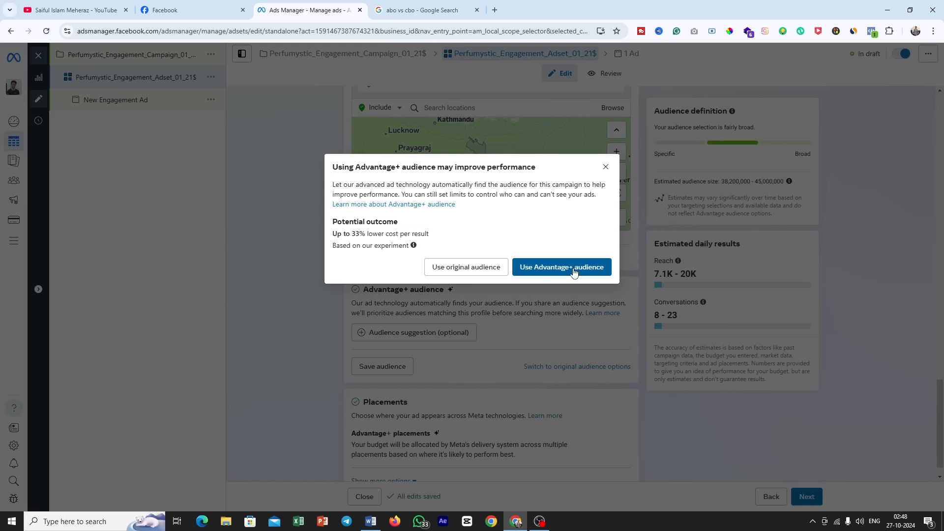
pyautogui.click(568, 270)
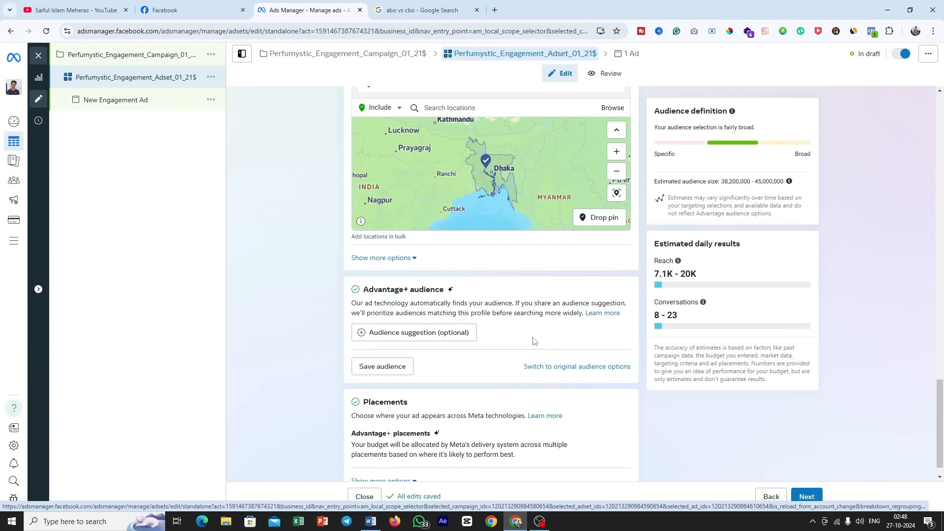
pyautogui.click(428, 336)
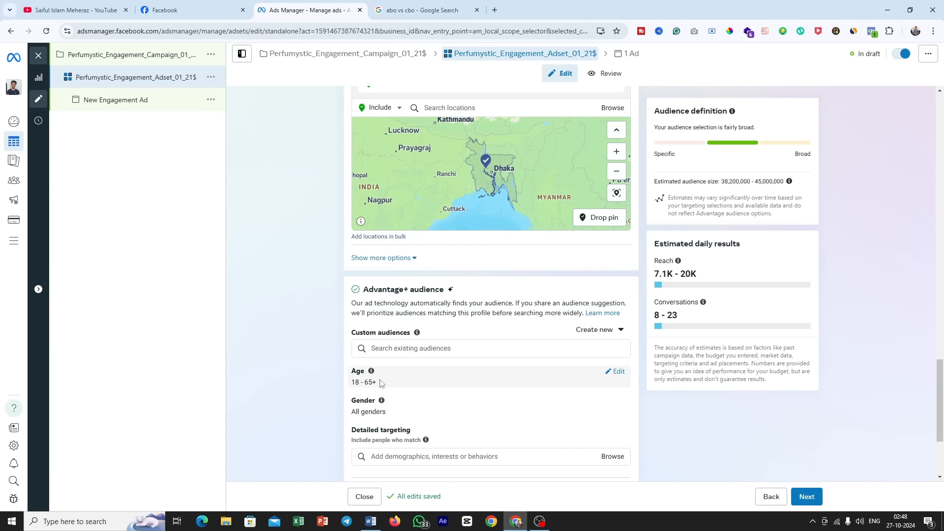
# Step: Check the age range in the Word brief and set the ad set's suggested audience age to 20–50 in Ads Manager
pyautogui.click(377, 521)
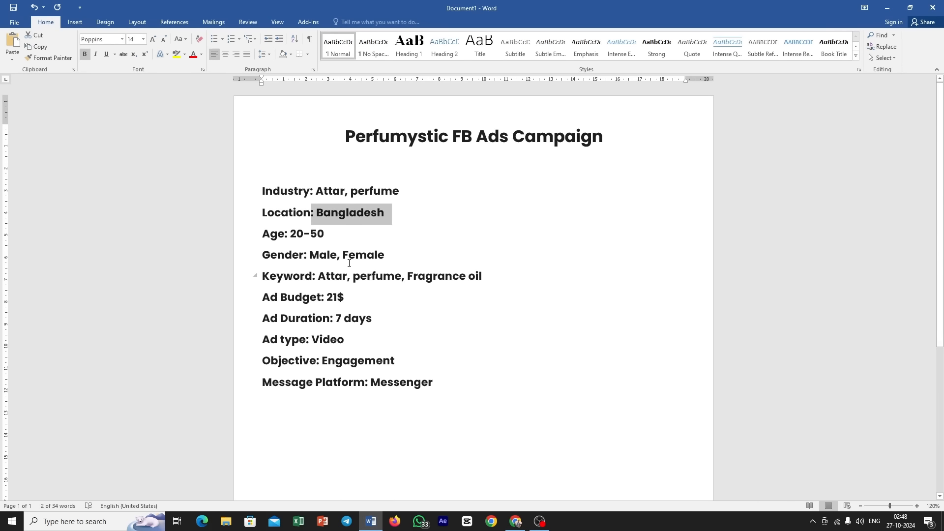
pyautogui.moveTo(331, 234); pyautogui.dragTo(290, 234)
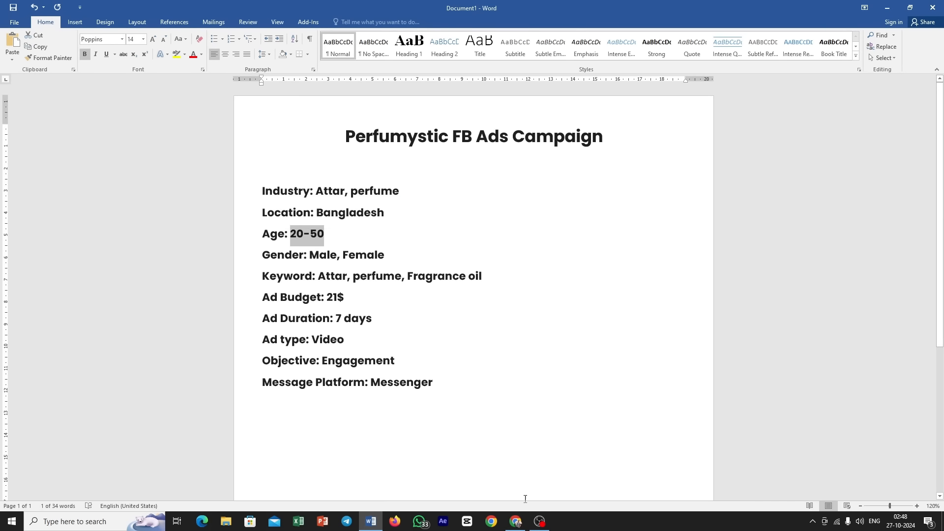
pyautogui.moveTo(516, 522)
pyautogui.click(519, 485)
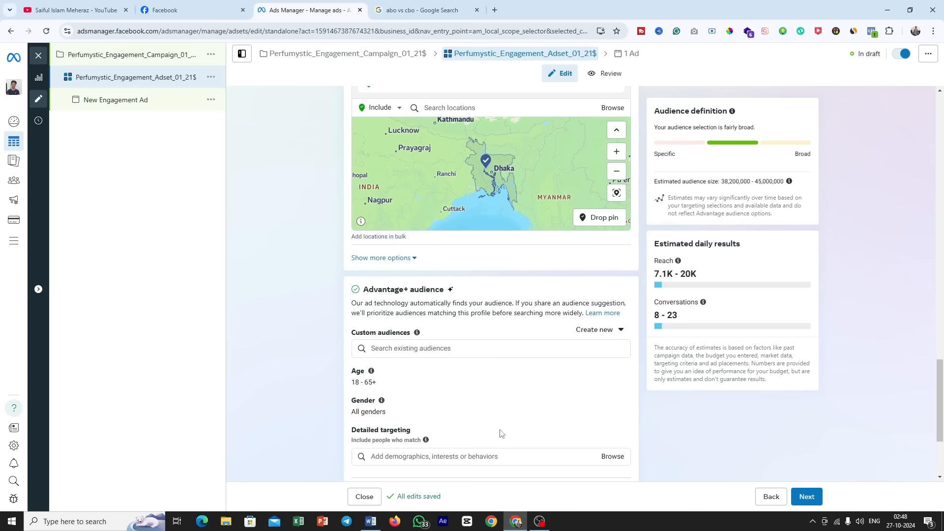
pyautogui.click(617, 371)
pyautogui.click(374, 387)
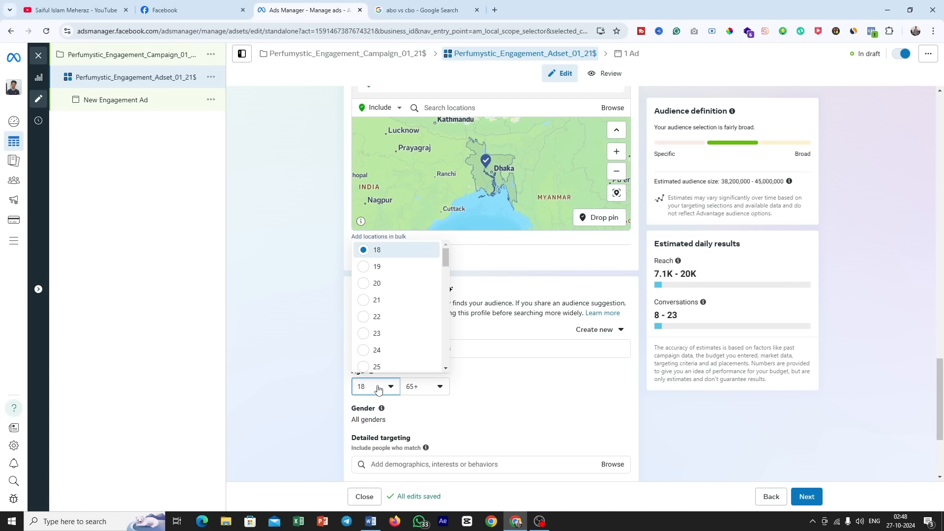
pyautogui.click(376, 284)
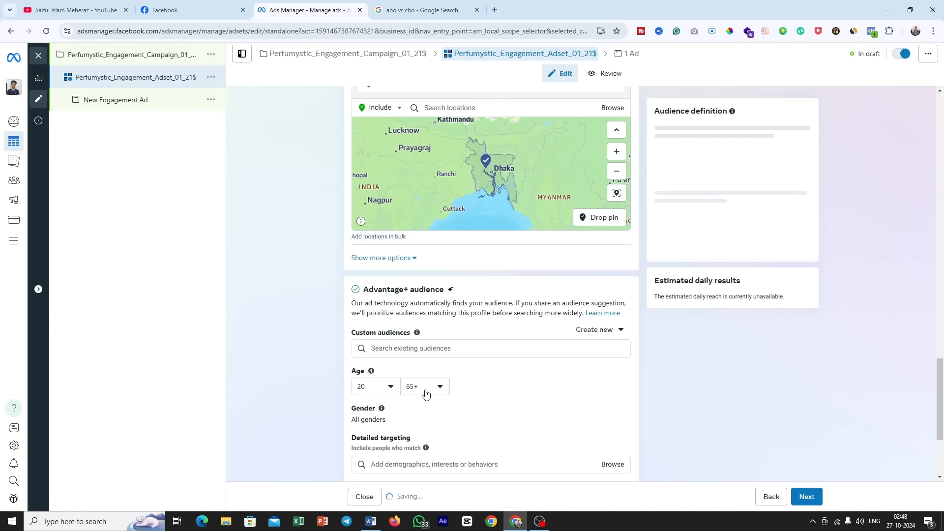
pyautogui.click(426, 394)
pyautogui.scroll(3, 432, 319)
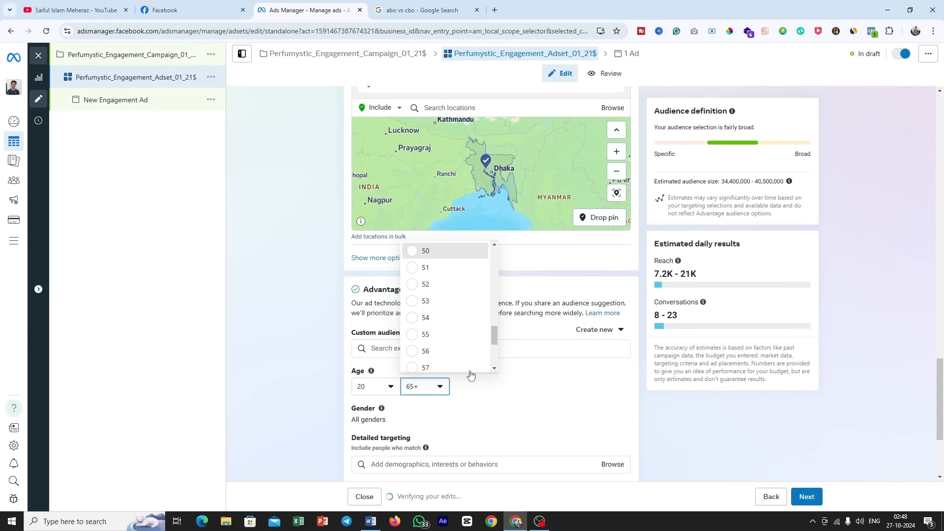
pyautogui.click(423, 251)
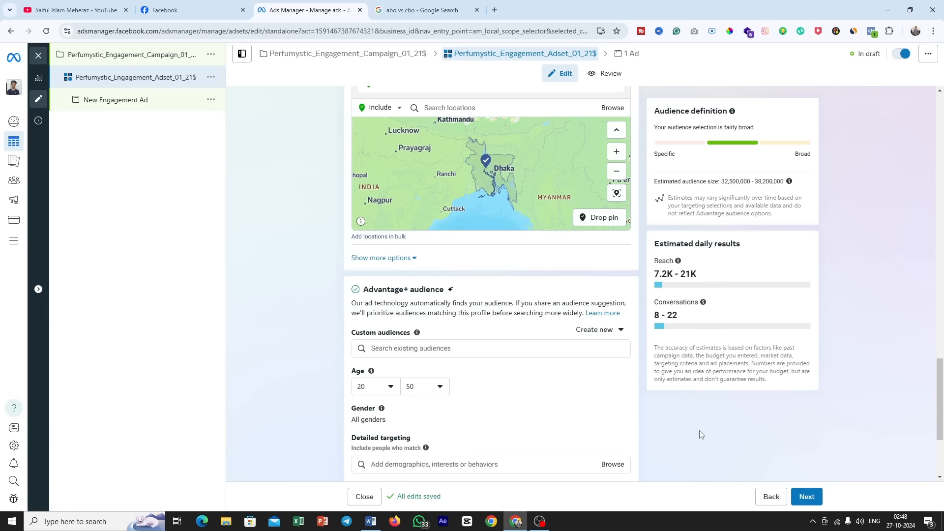
# Step: Check the gender line in the Word brief and open the audience's gender setting for editing in Ads Manager
pyautogui.scroll(-3, 647, 421)
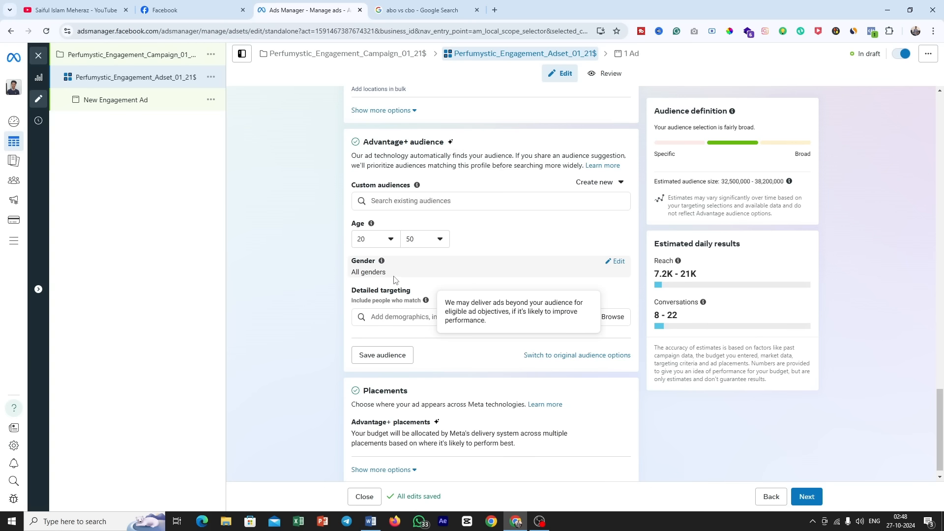
pyautogui.click(371, 521)
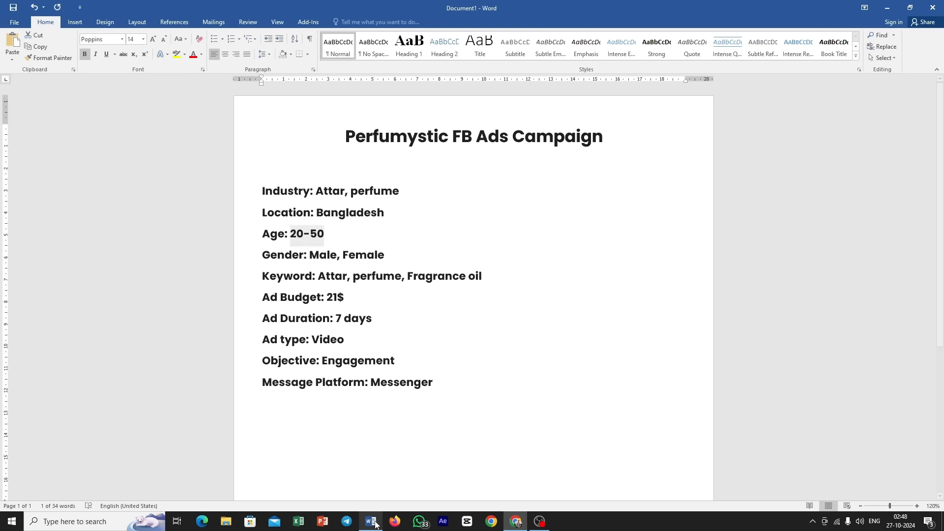
pyautogui.moveTo(388, 255); pyautogui.dragTo(310, 255)
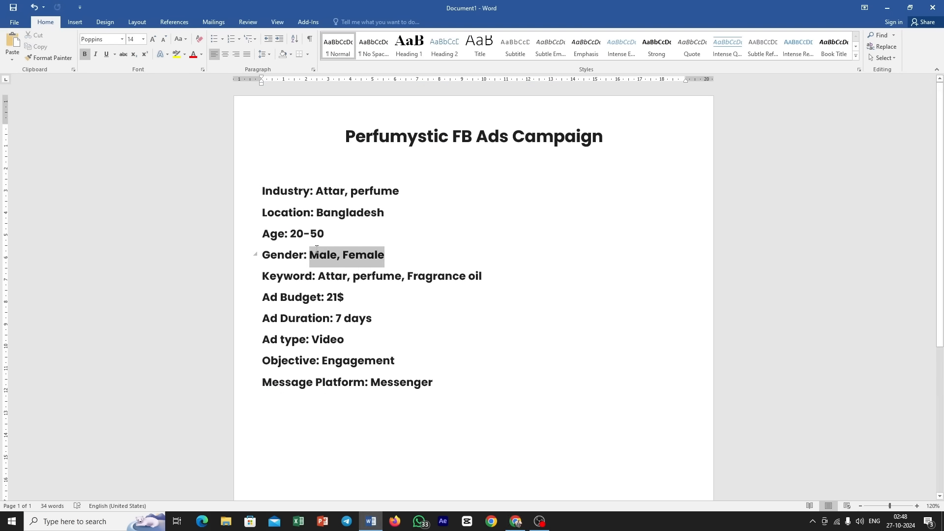
pyautogui.click(515, 521)
# Step: Review the keyword line in the Word brief for the detailed targeting, then return to Ads Manager
pyautogui.moveTo(350, 299); pyautogui.dragTo(413, 300)
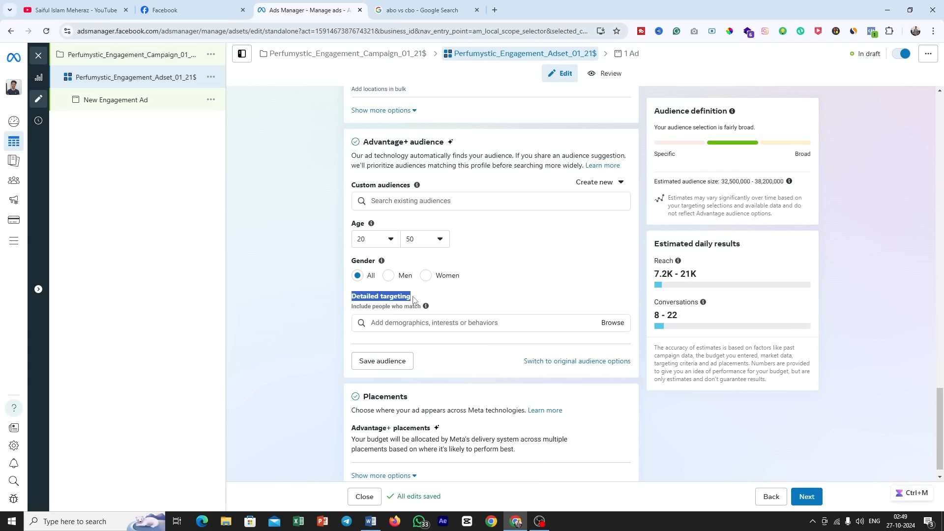
pyautogui.click(421, 298)
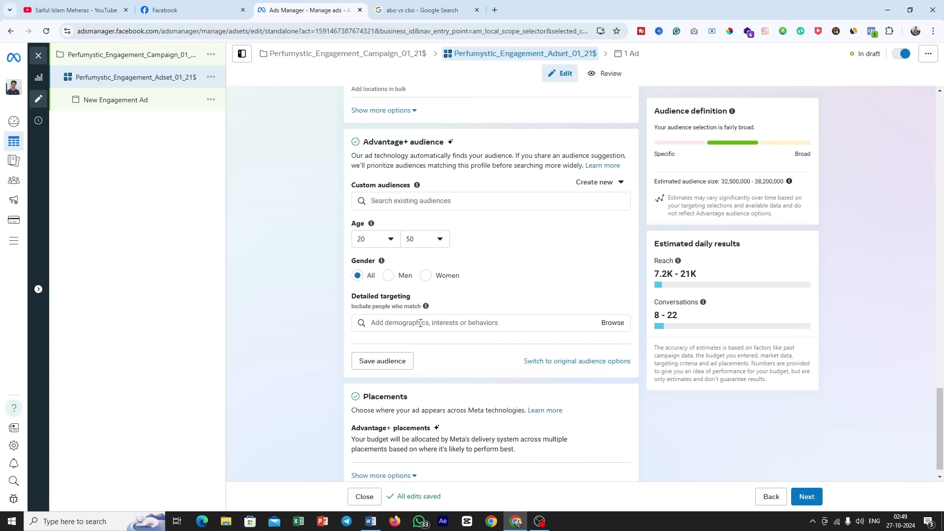
pyautogui.click(371, 521)
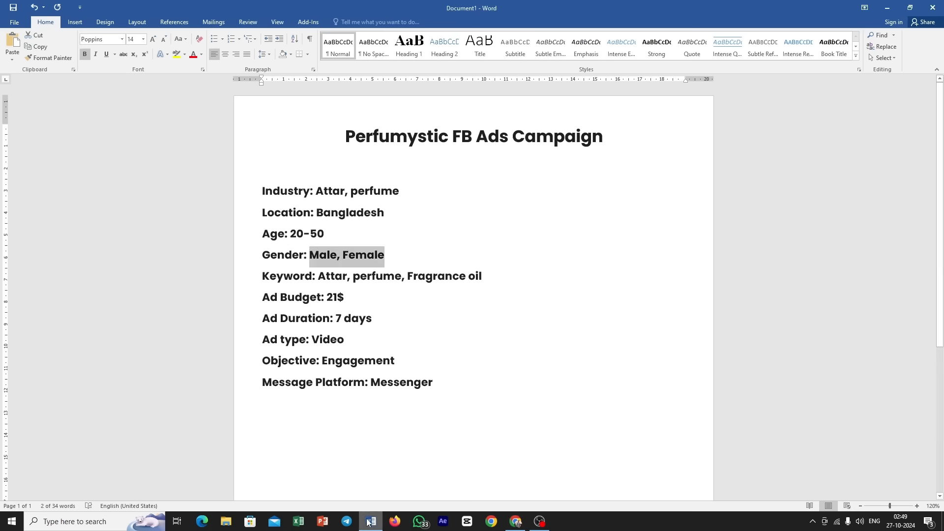
pyautogui.click(347, 276)
pyautogui.click(306, 276)
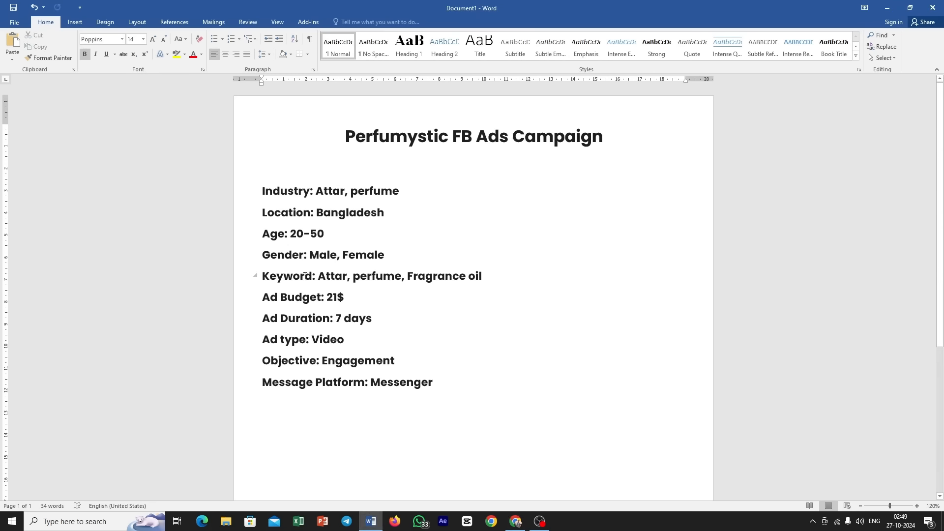
pyautogui.doubleClick(324, 276)
pyautogui.doubleClick(380, 276)
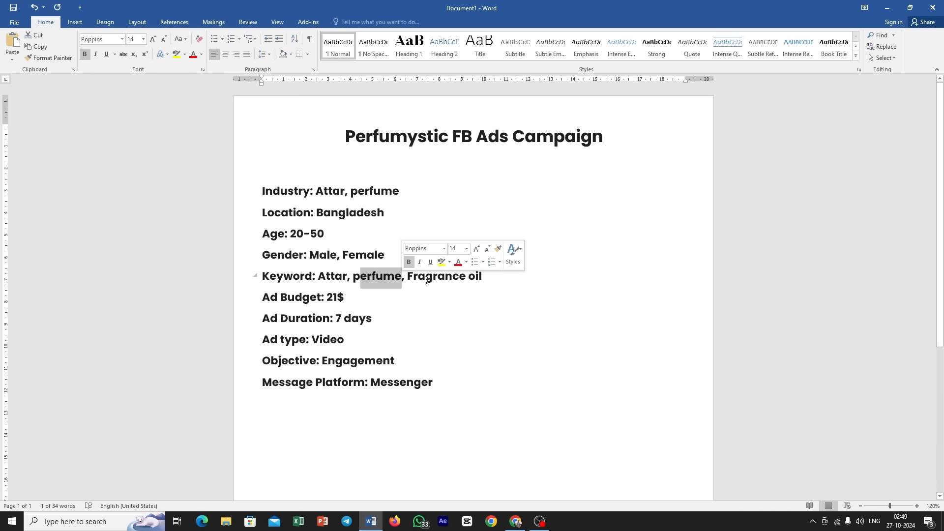
pyautogui.moveTo(471, 278); pyautogui.dragTo(489, 278)
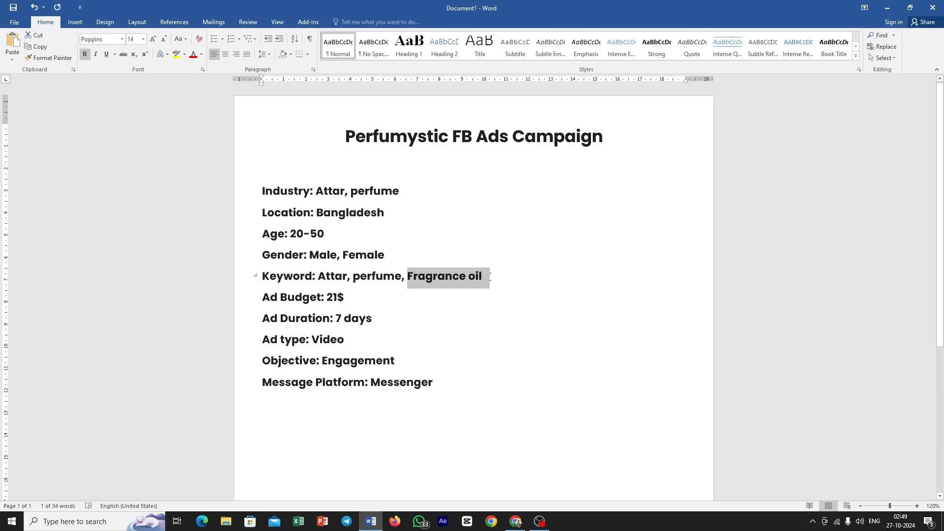
pyautogui.click(516, 521)
# Step: Browse the detailed targeting categories and search the targeting options for "clothing"
pyautogui.click(433, 323)
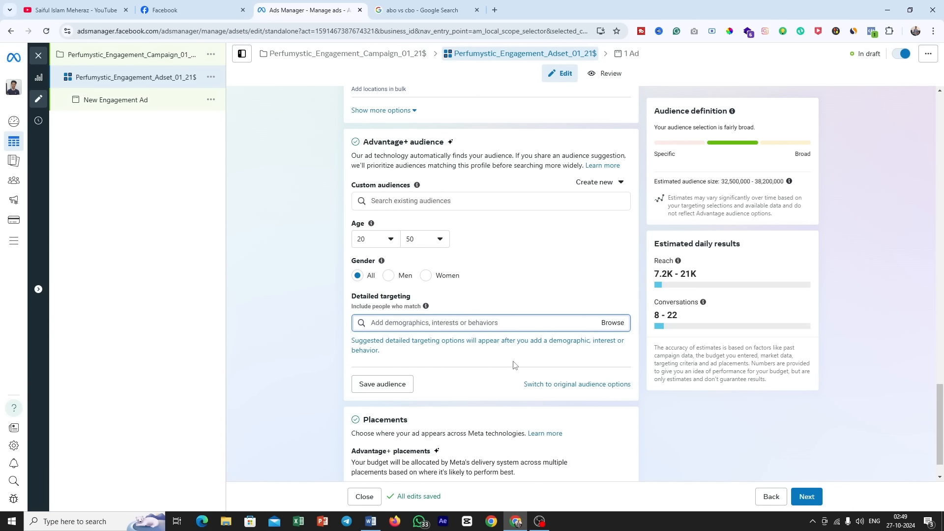
pyautogui.click(612, 324)
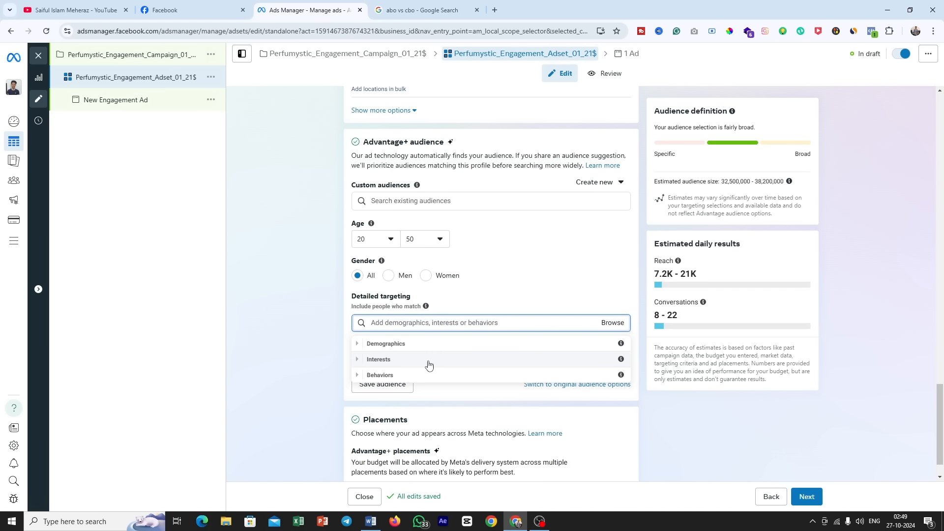
pyautogui.click(451, 395)
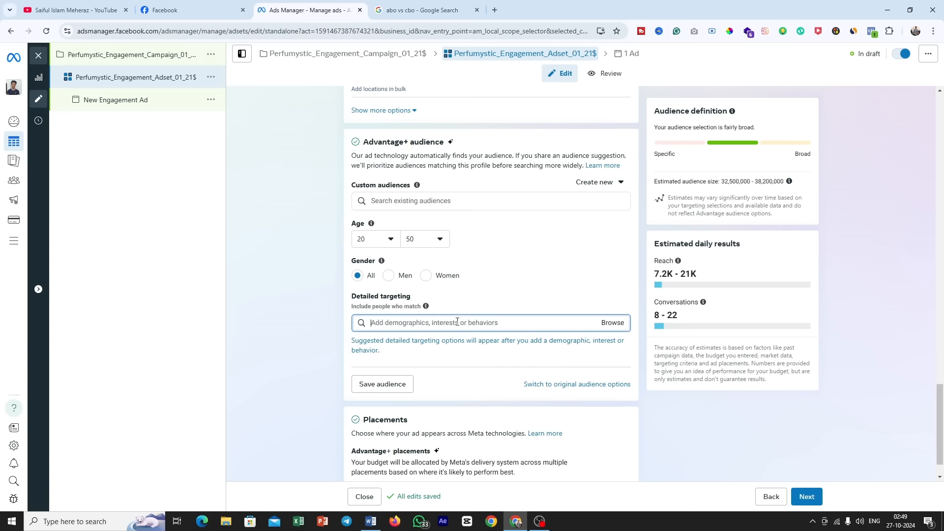
pyautogui.write('clothing')
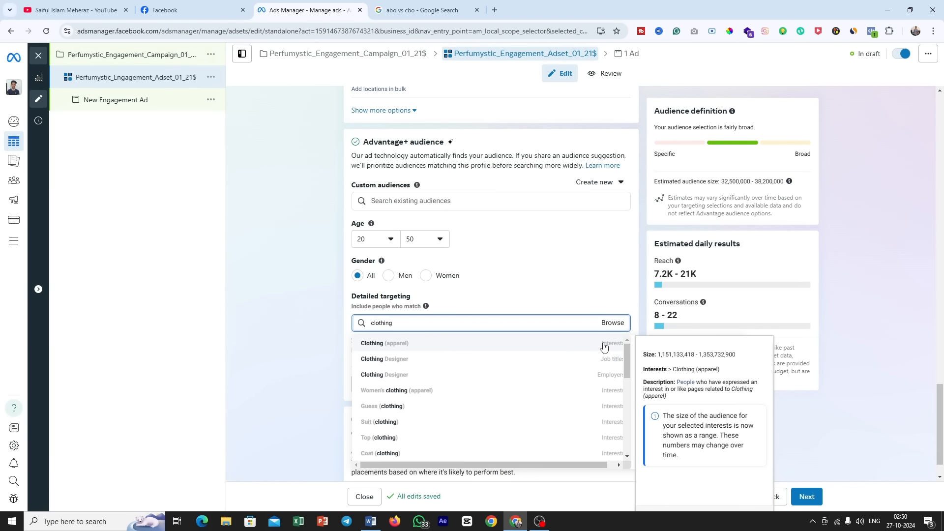
pyautogui.click(498, 310)
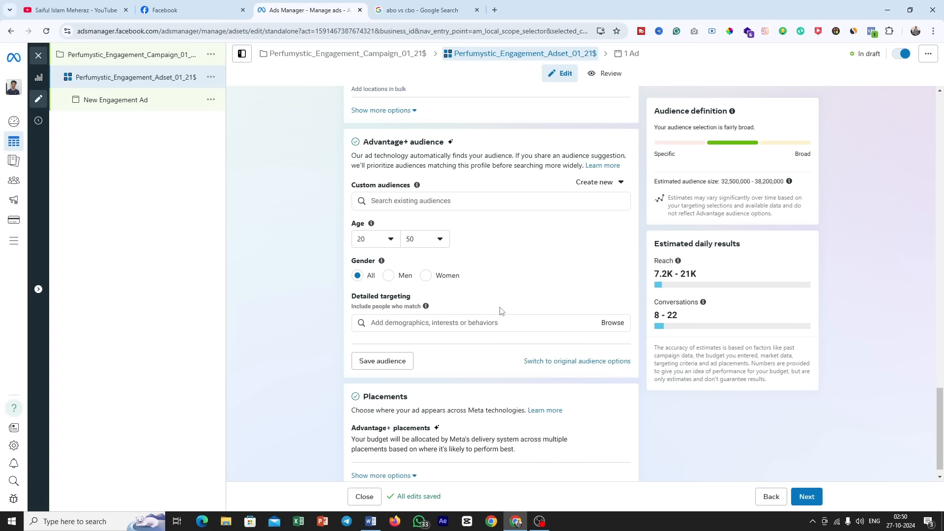
# Step: Search the detailed targeting options for the attar keyword, also trying the spelling "ator"
pyautogui.click(491, 322)
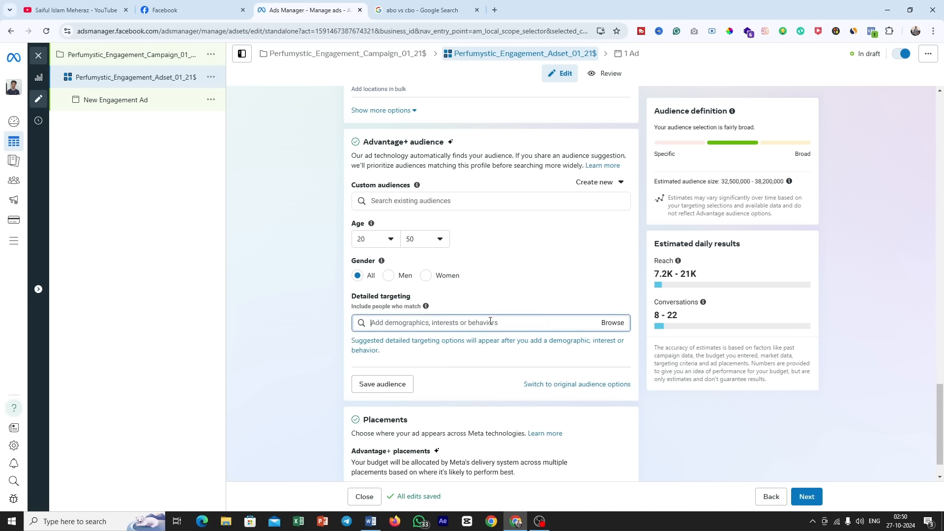
pyautogui.write('attar')
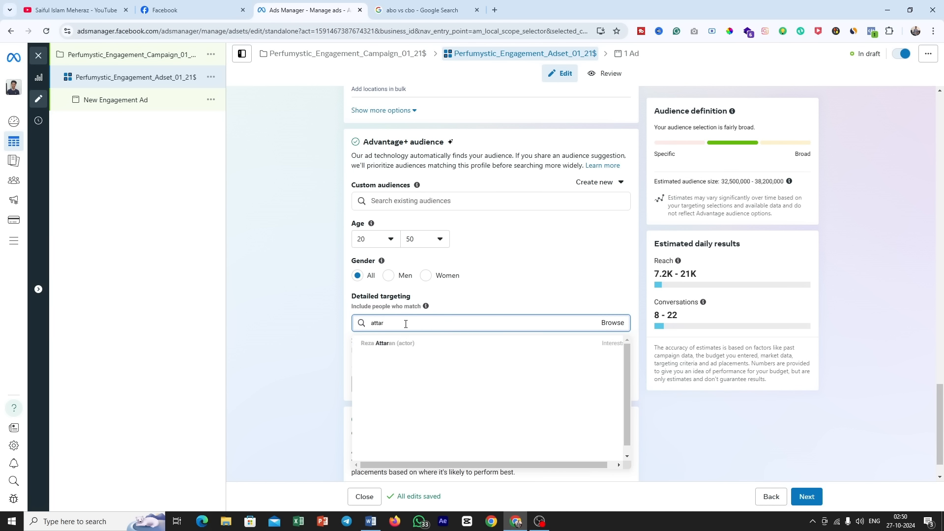
pyautogui.moveTo(407, 324); pyautogui.dragTo(291, 328)
pyautogui.press('BackSpace')
pyautogui.write('ator')
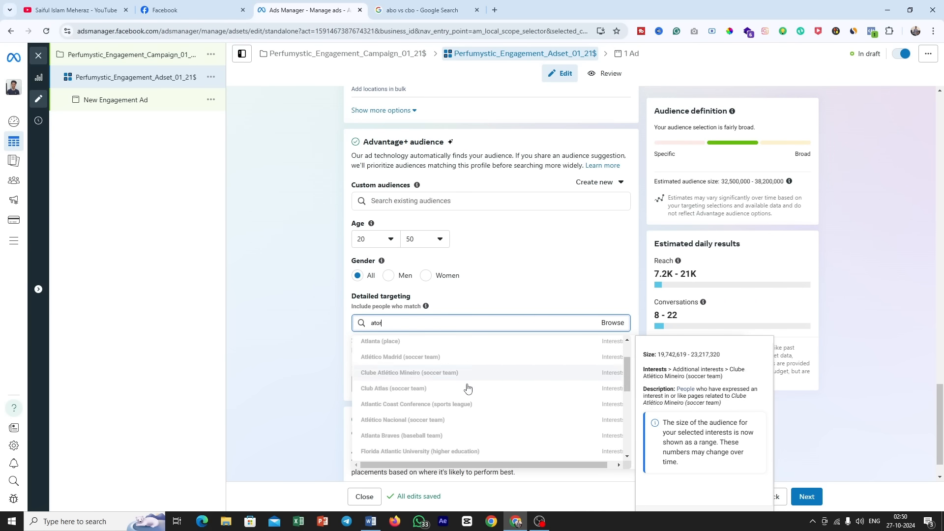
pyautogui.scroll(-5, 432, 384)
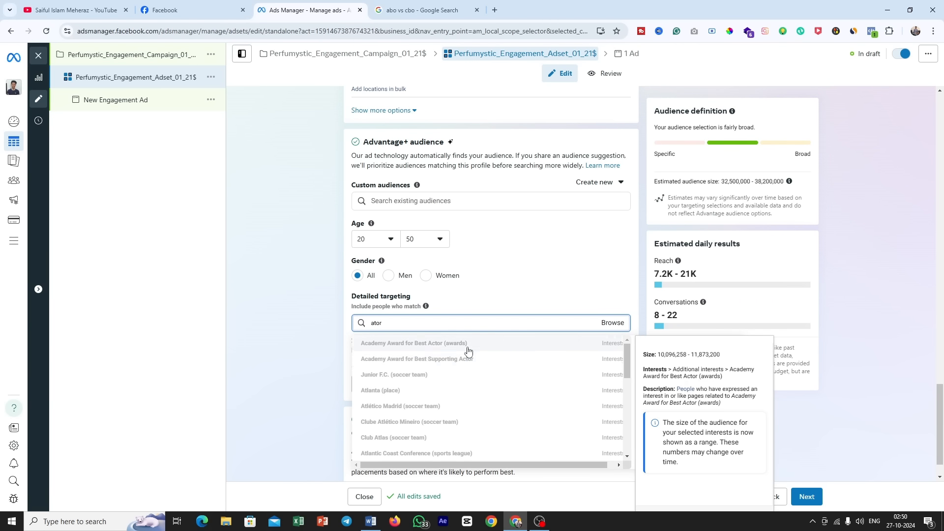
# Step: Recheck the Word brief's keywords, search detailed targeting for "perfume", and add the interests Perfume (Japanese band) and The Perfume Shop (retailer)
pyautogui.click(371, 521)
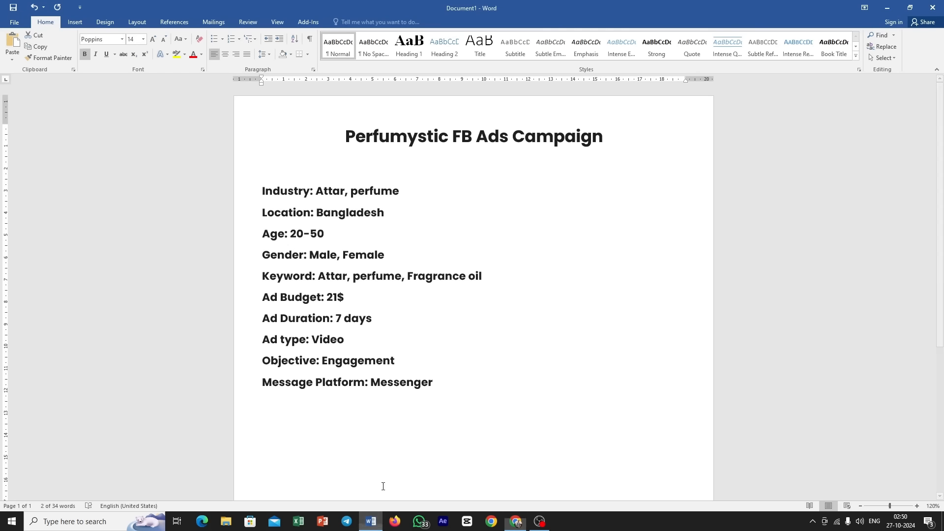
pyautogui.moveTo(355, 282); pyautogui.dragTo(319, 278)
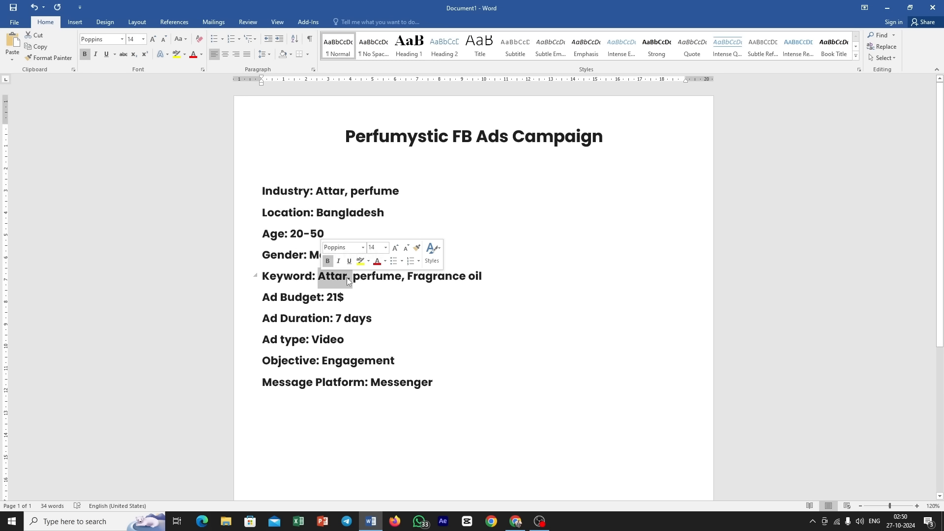
pyautogui.click(381, 275)
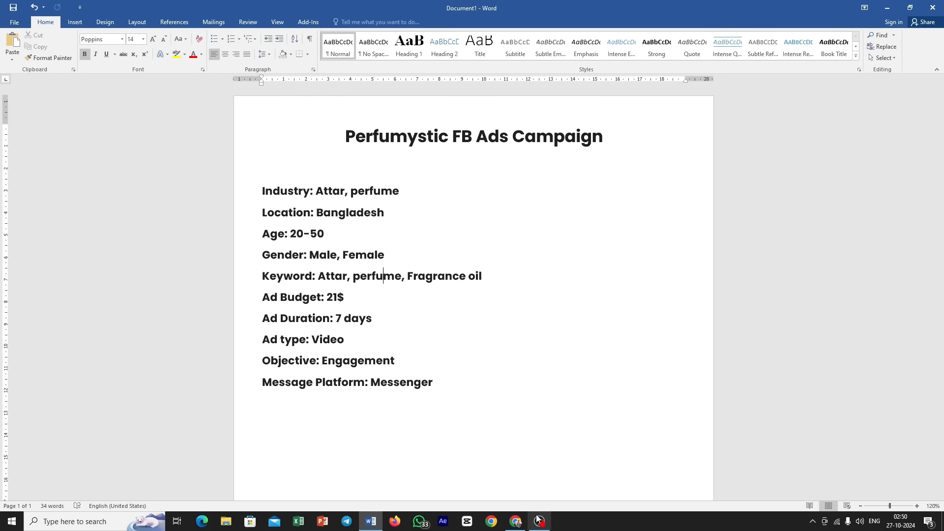
pyautogui.click(515, 521)
pyautogui.hotkey('ctrl', 'a')
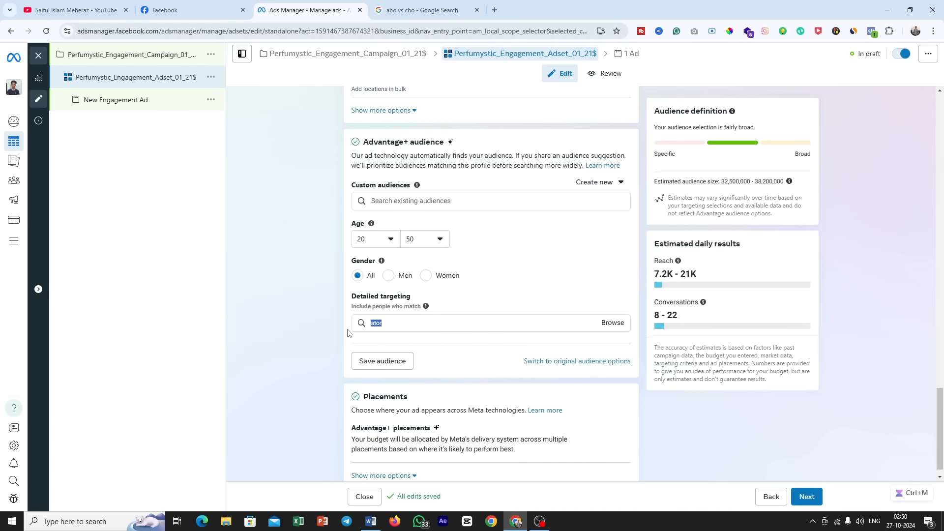
pyautogui.press('BackSpace')
pyautogui.write('perfume')
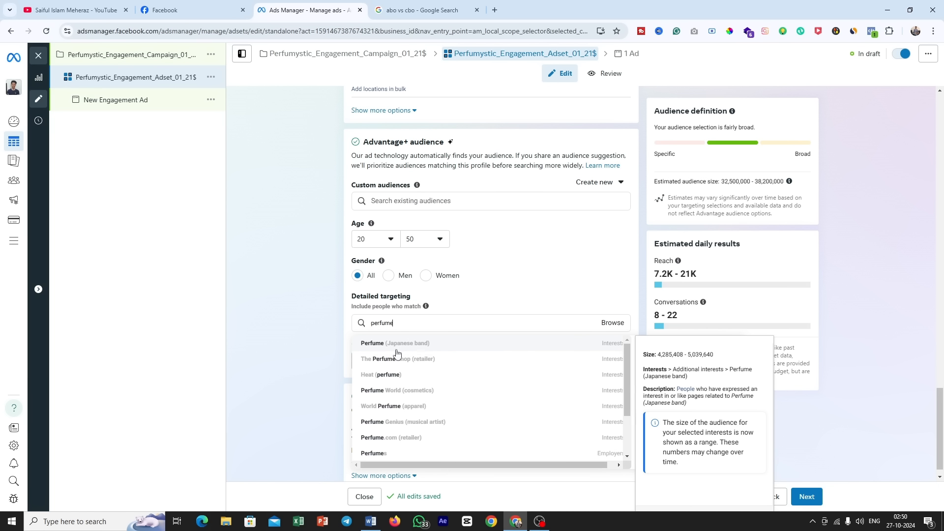
pyautogui.click(598, 344)
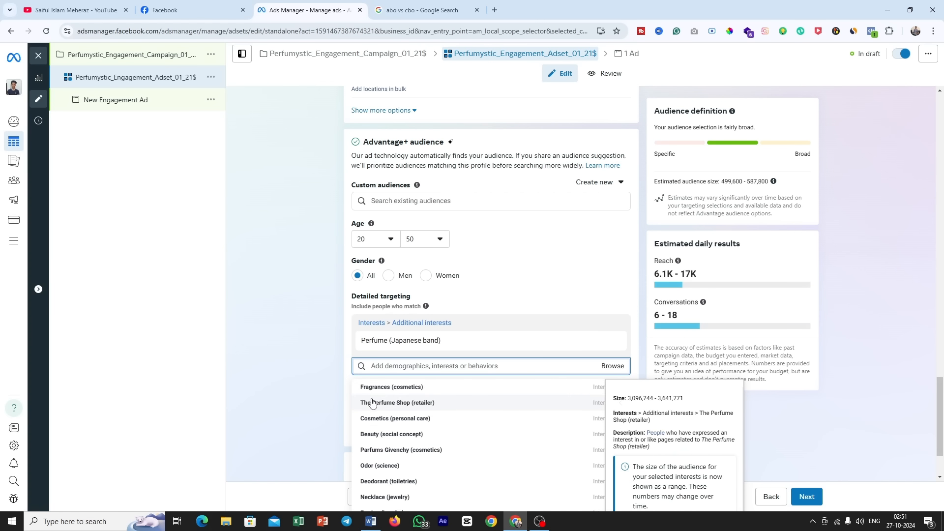
pyautogui.click(433, 406)
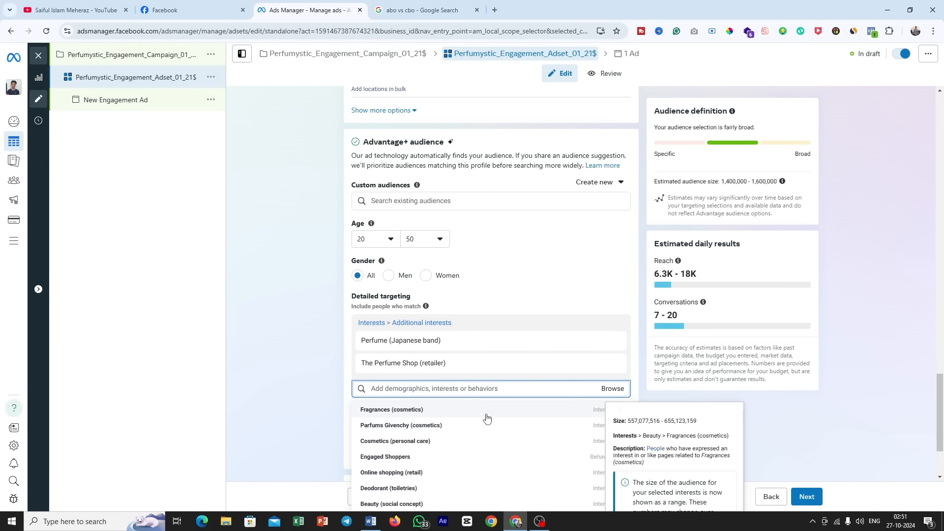
# Step: Copy "Fragrance oil" from the Word brief's keyword line and add the interest Fragrance oil (cleaning) to the ad set's detailed targeting
pyautogui.click(371, 522)
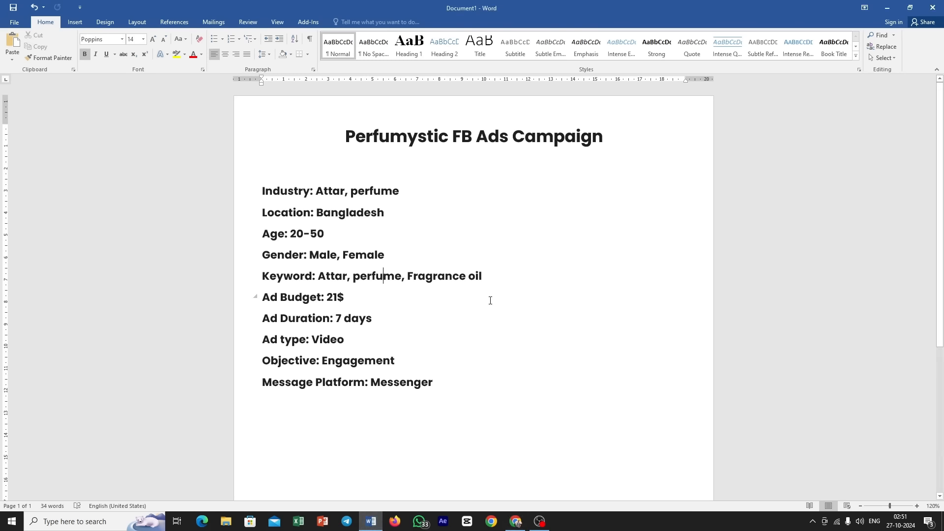
pyautogui.moveTo(409, 276); pyautogui.dragTo(482, 277)
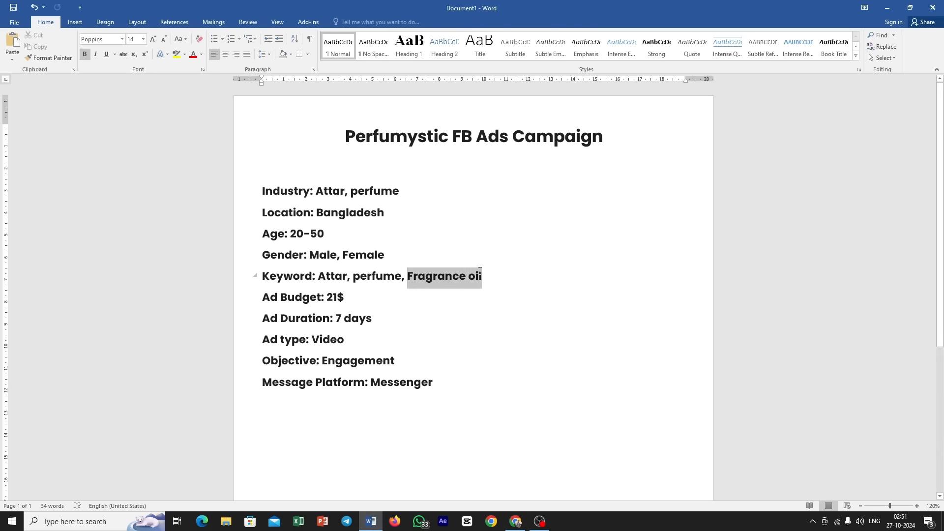
pyautogui.rightClick(471, 278)
pyautogui.click(493, 292)
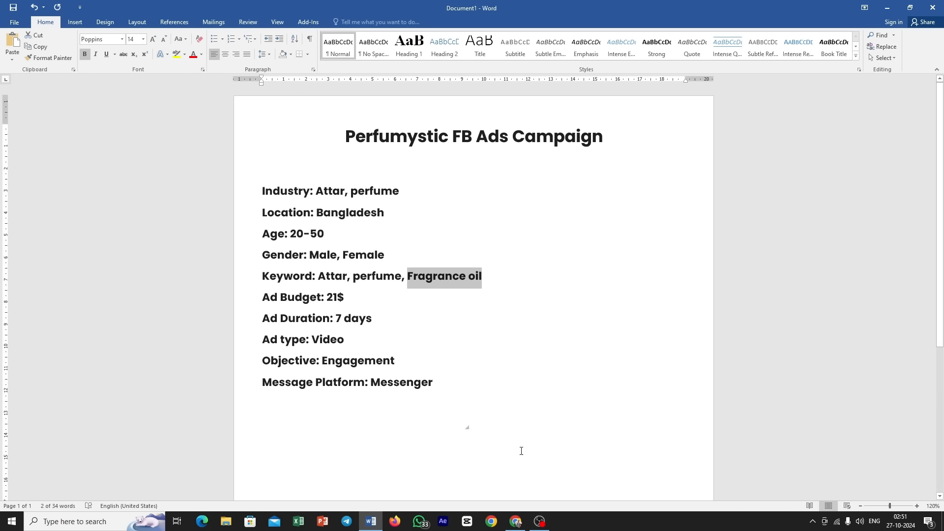
pyautogui.click(515, 521)
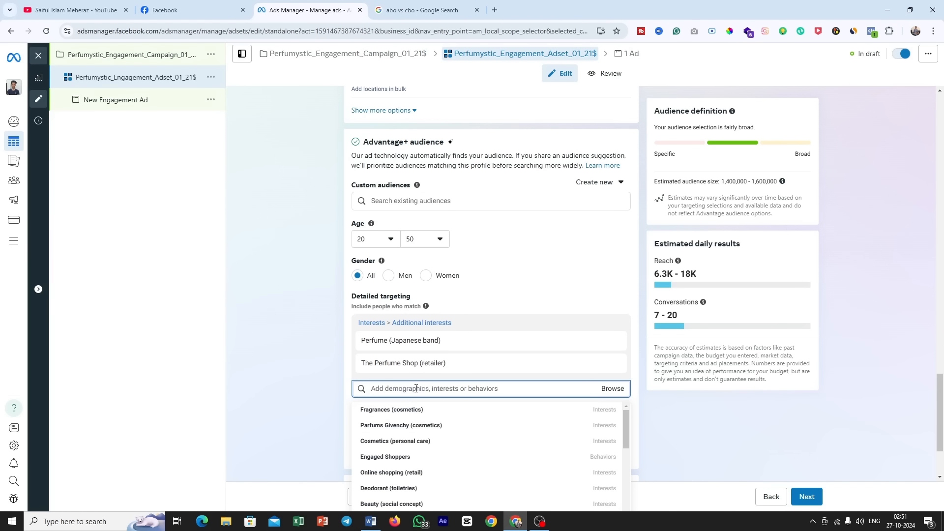
pyautogui.hotkey('ctrl', 'v')
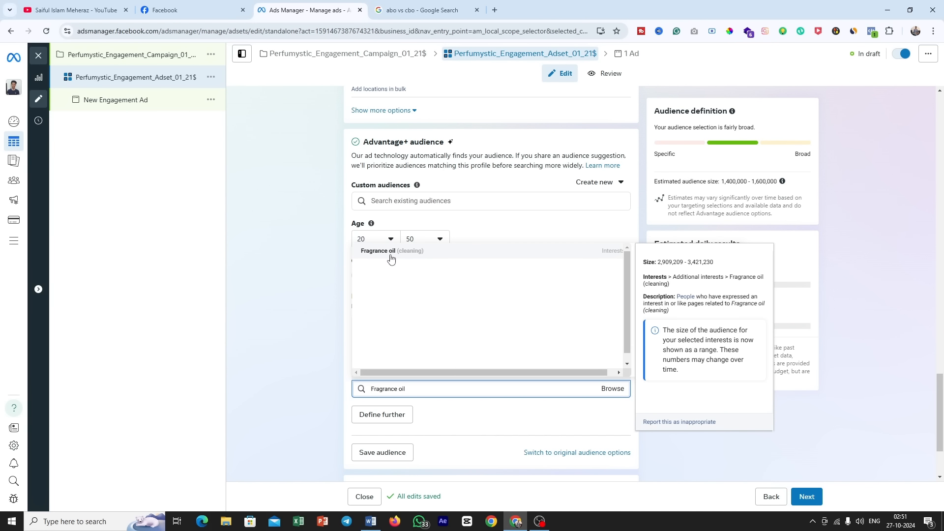
pyautogui.click(564, 258)
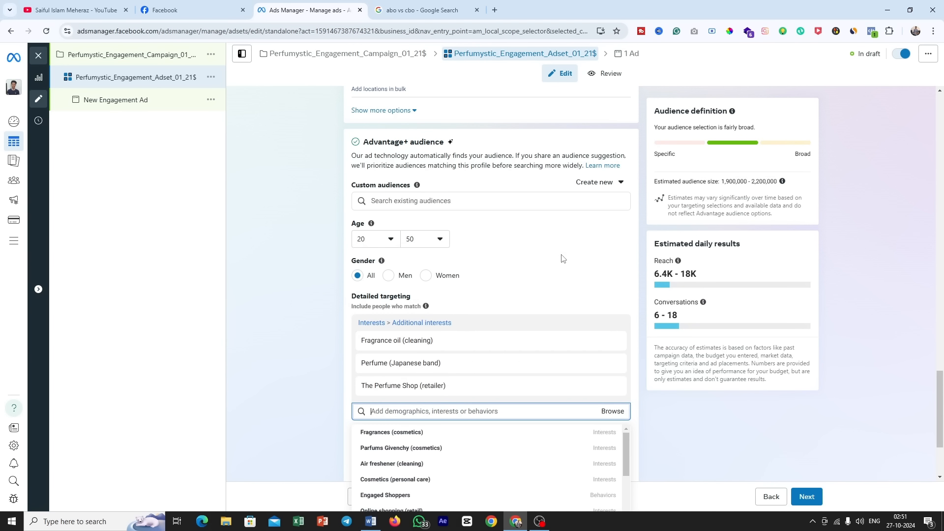
# Step: Add the Engaged Shoppers behavior to the detailed targeting and look over the selected and suggested interests
pyautogui.scroll(-2, 562, 258)
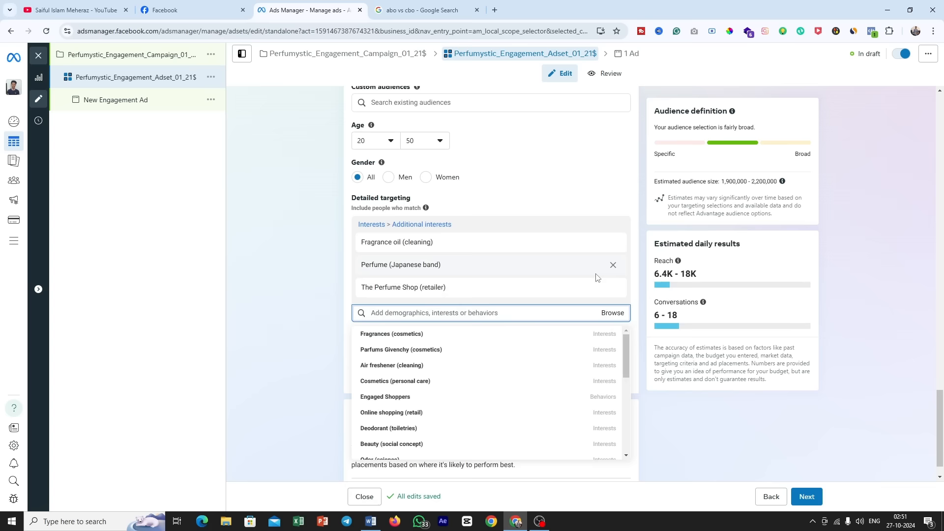
pyautogui.click(431, 401)
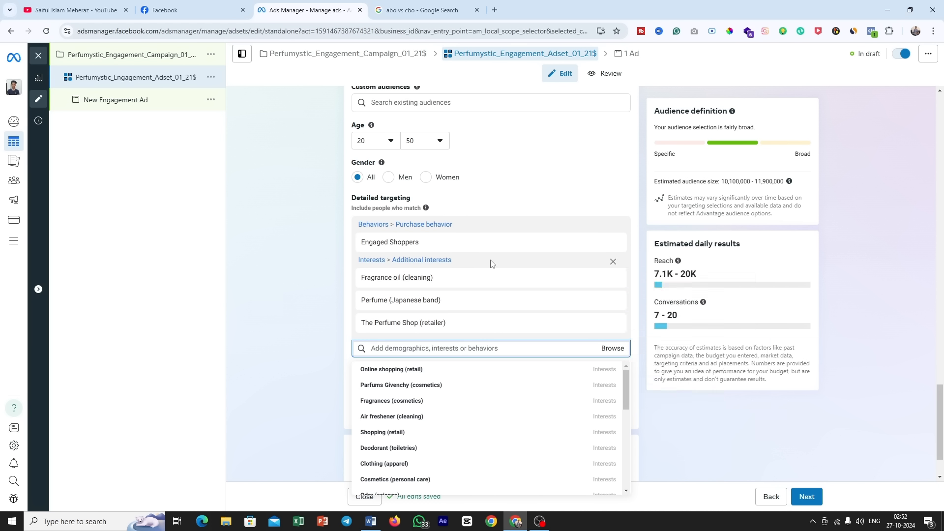
pyautogui.moveTo(409, 245)
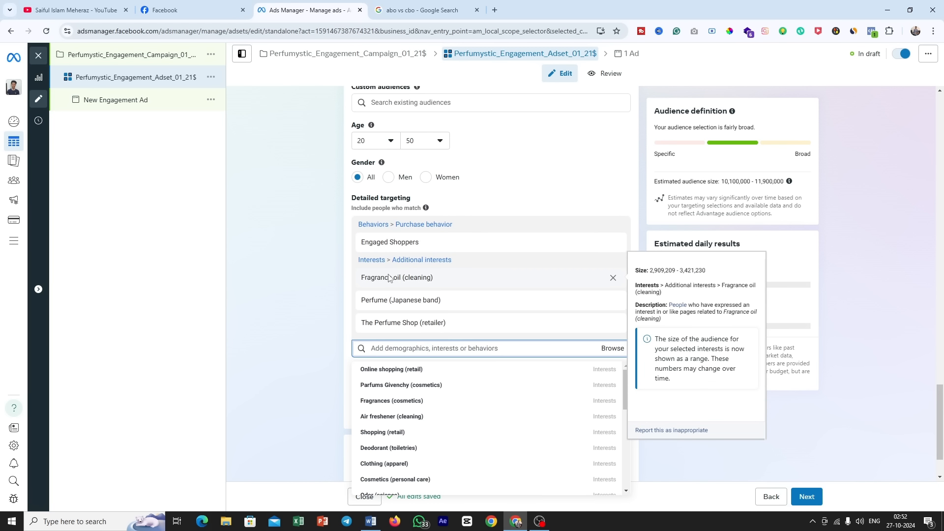
pyautogui.moveTo(383, 306)
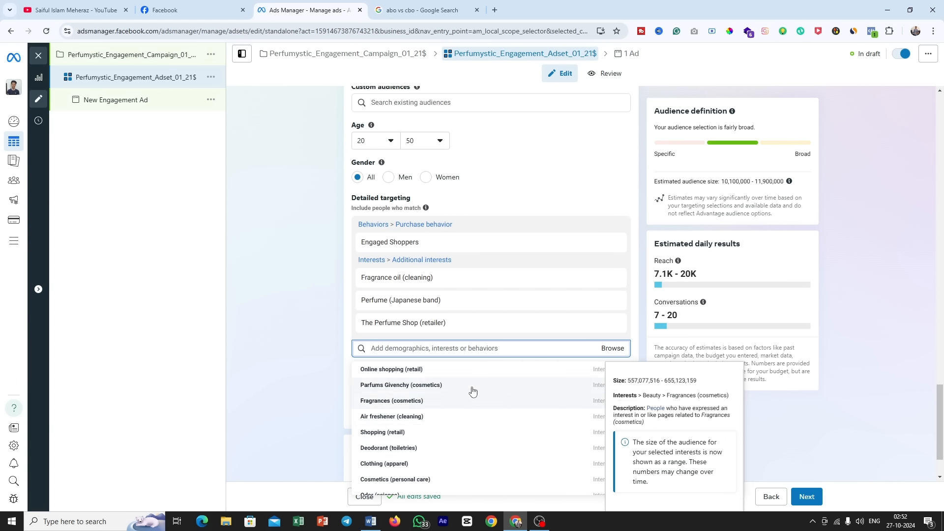
pyautogui.moveTo(449, 428)
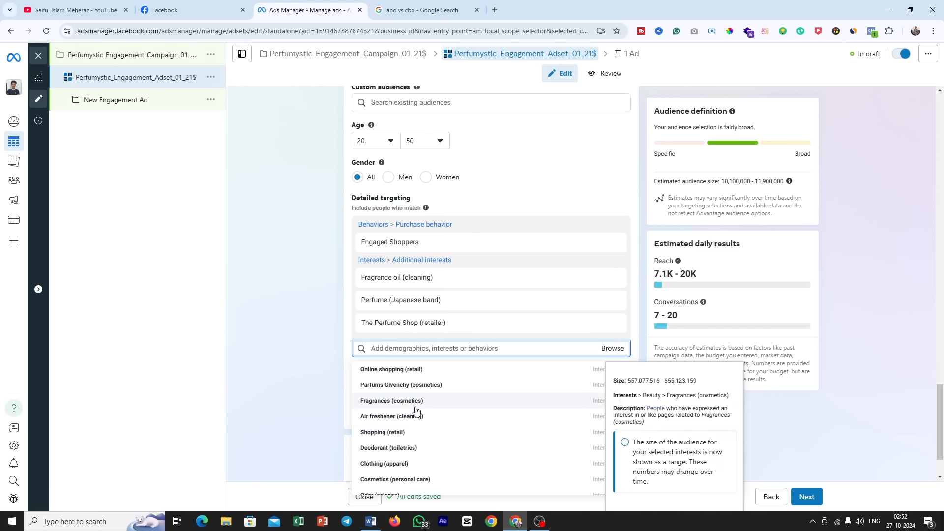
# Step: Examine the estimated daily results for the ad set, checking the reach and conversations estimates
pyautogui.click(652, 375)
pyautogui.moveTo(656, 247); pyautogui.dragTo(747, 246)
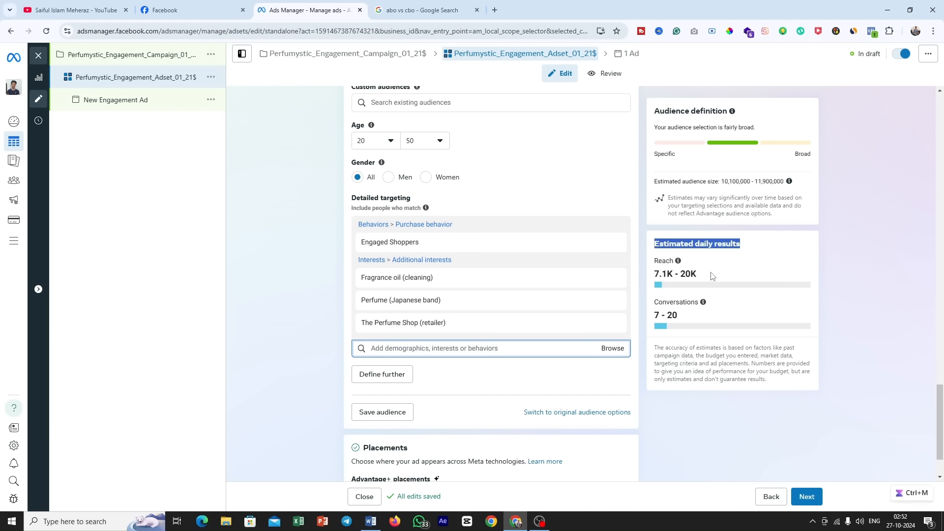
pyautogui.moveTo(701, 278); pyautogui.dragTo(653, 279)
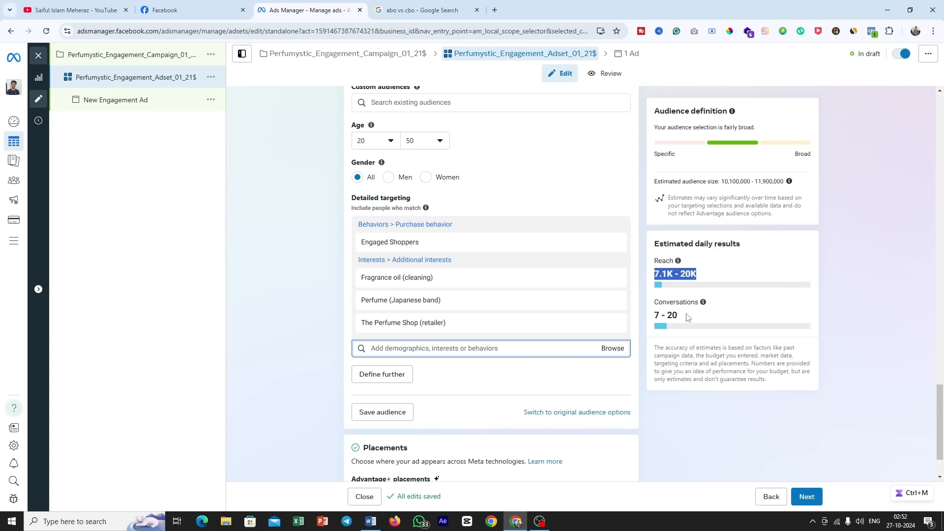
pyautogui.moveTo(688, 316); pyautogui.dragTo(654, 315)
pyautogui.click(712, 320)
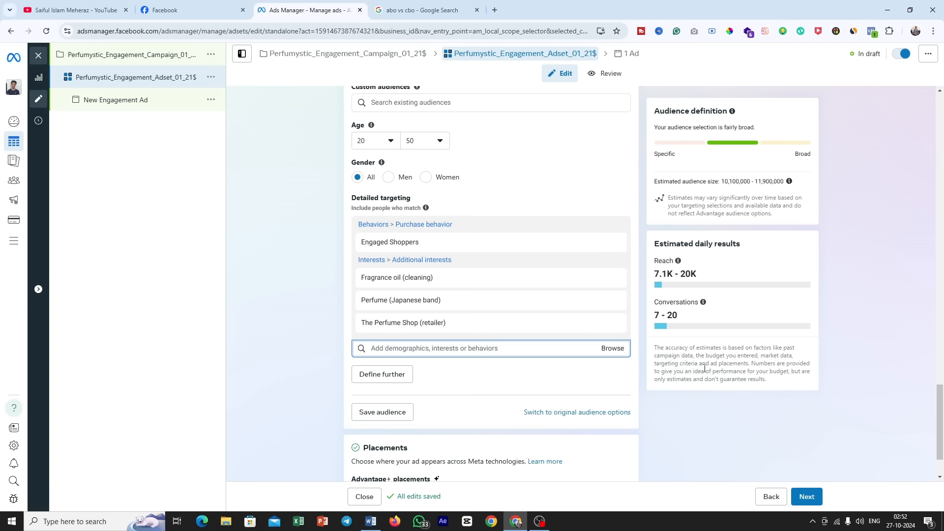
pyautogui.moveTo(691, 320); pyautogui.dragTo(653, 320)
pyautogui.hotkey('ctrl', 'm')
pyautogui.click(649, 320)
# Step: Edit the ad set's placements, choose Manual placements, and look through the devices, platforms and placement options
pyautogui.scroll(-2, 457, 217)
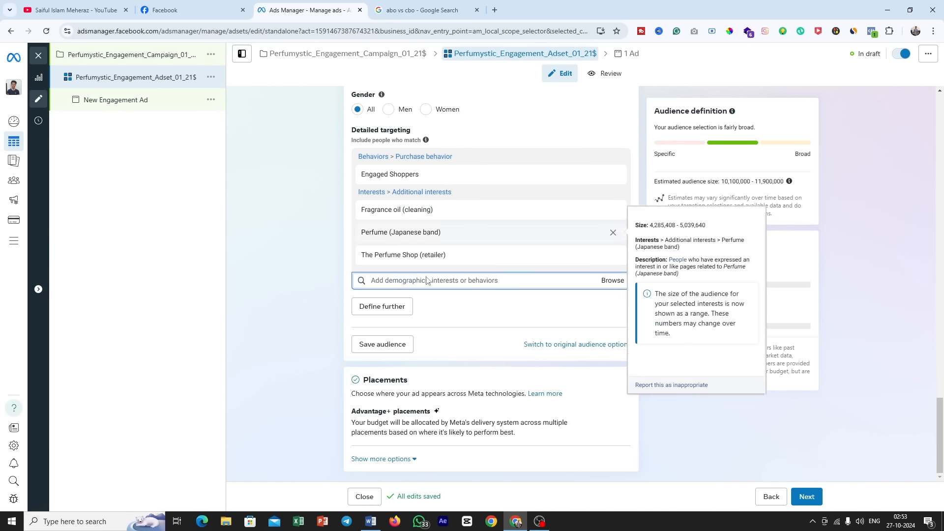
pyautogui.doubleClick(389, 382)
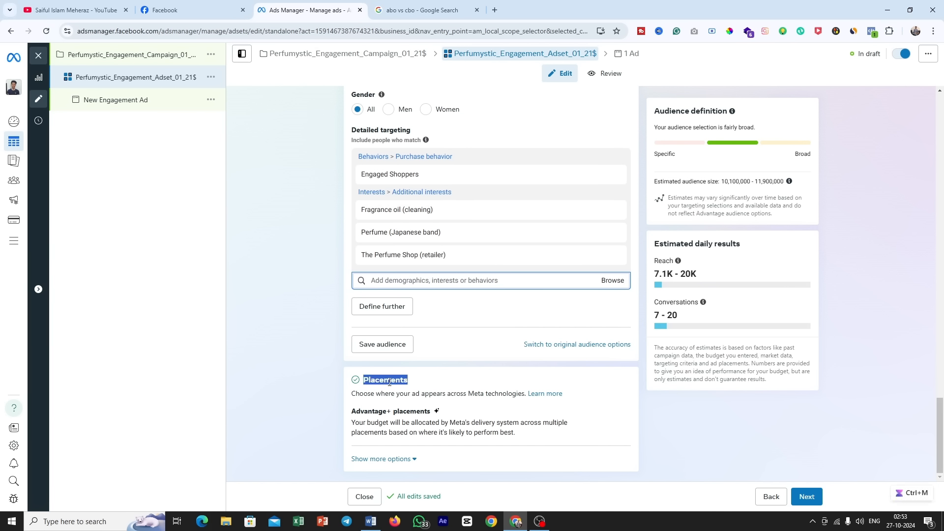
pyautogui.click(617, 416)
pyautogui.scroll(-3, 617, 417)
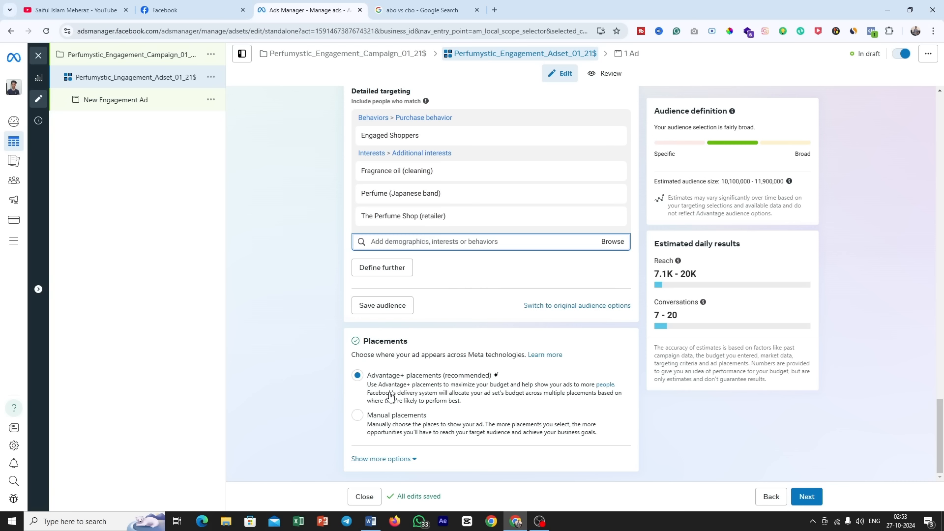
pyautogui.click(357, 416)
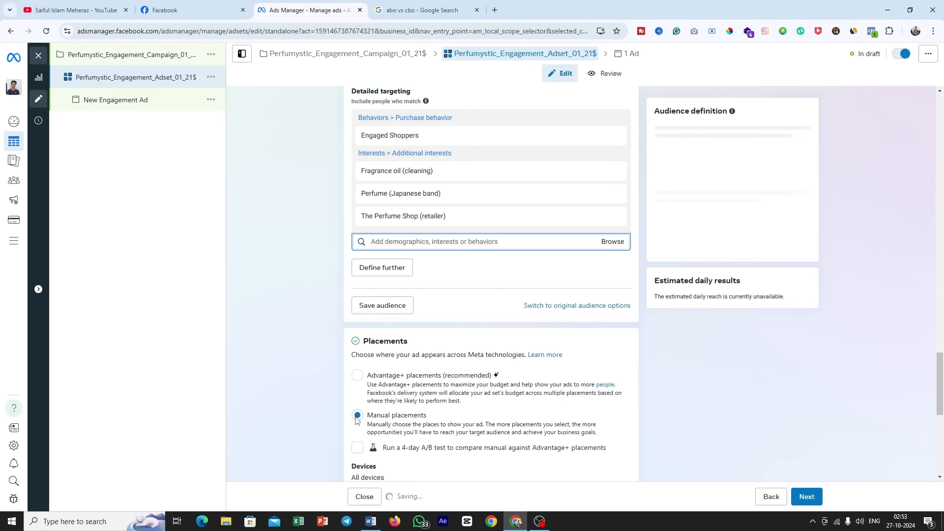
pyautogui.scroll(-3, 491, 344)
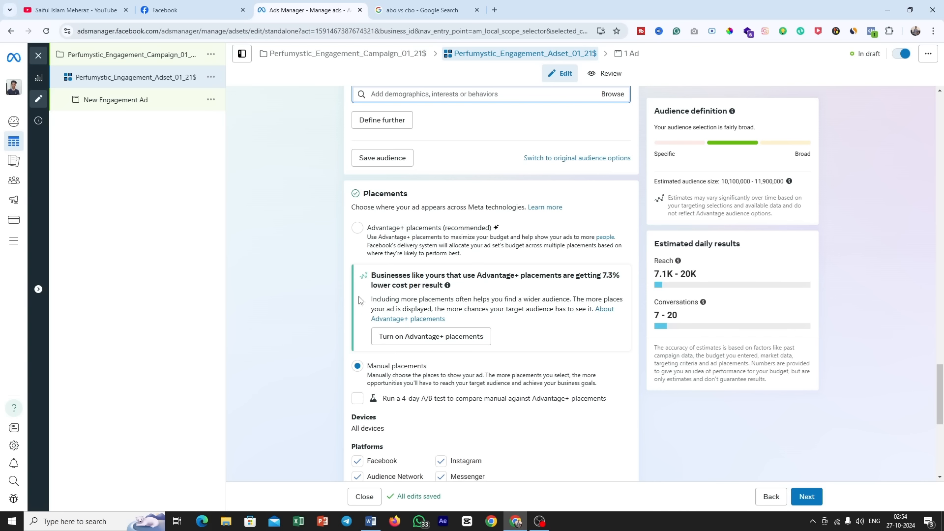
pyautogui.click(200, 2)
pyautogui.click(281, 3)
pyautogui.scroll(-2, 508, 354)
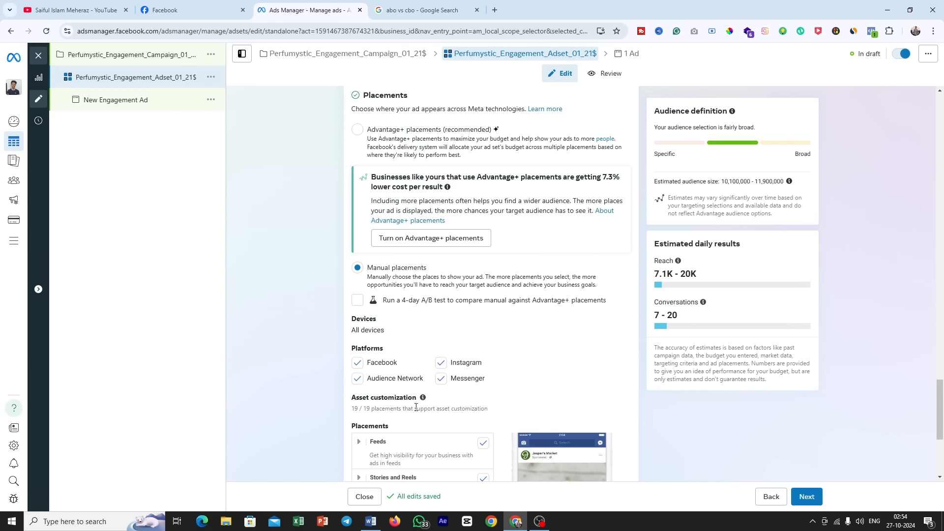
pyautogui.scroll(2, 416, 407)
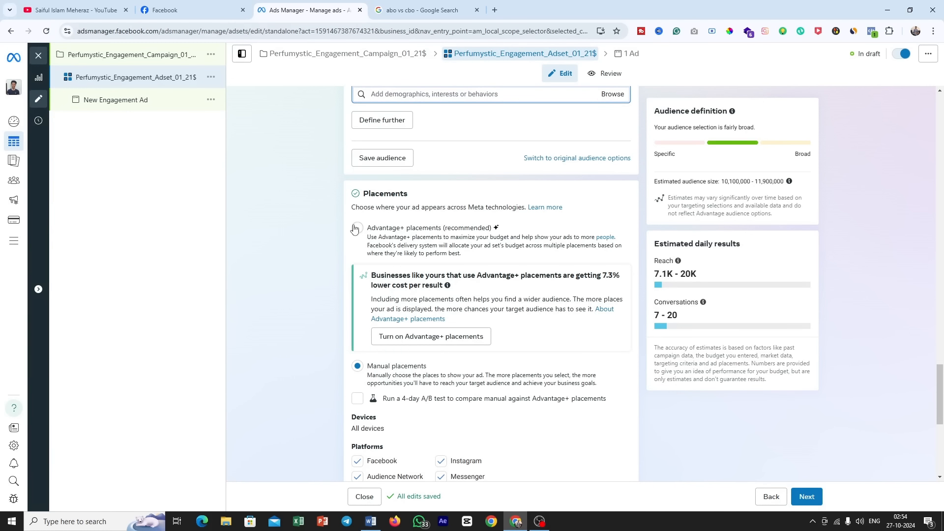
# Step: Switch to Advantage+ placements and back to Manual placements, reading the note on lower cost per result
pyautogui.click(354, 228)
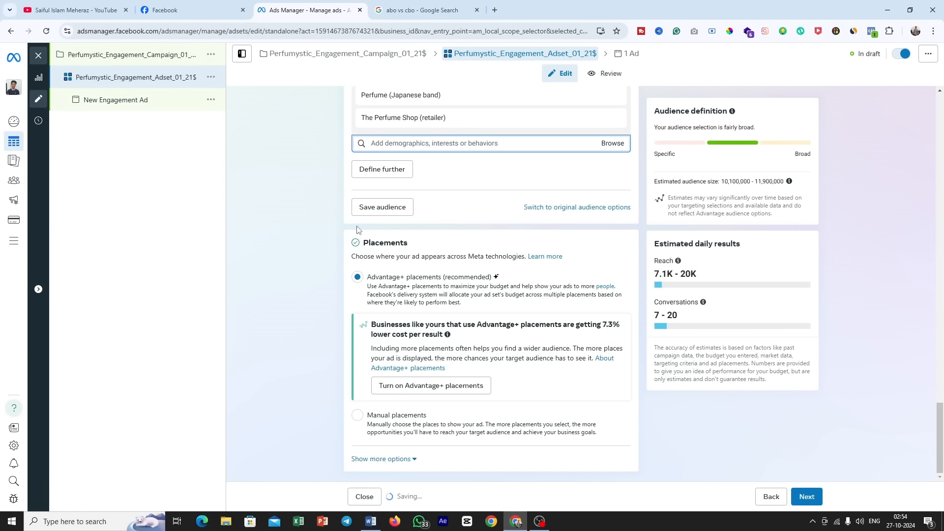
pyautogui.scroll(2, 357, 230)
pyautogui.click(357, 415)
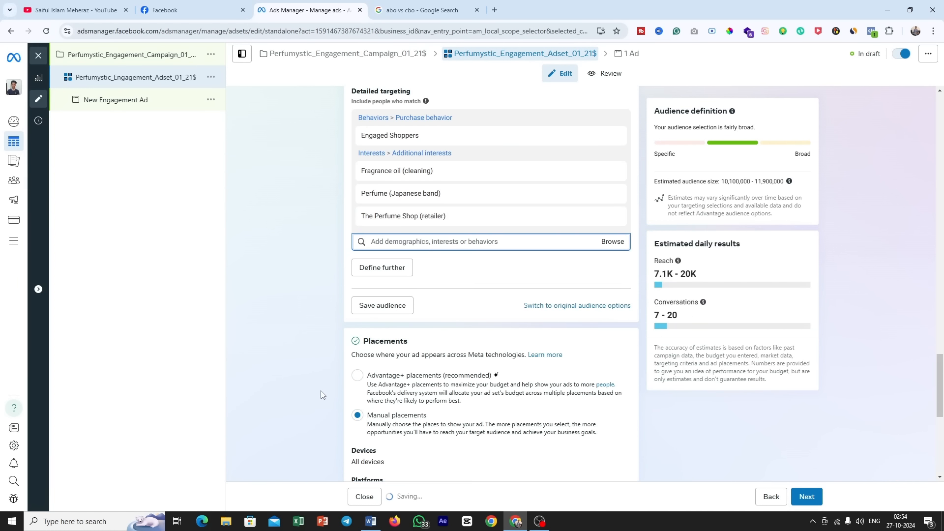
pyautogui.scroll(-1, 509, 351)
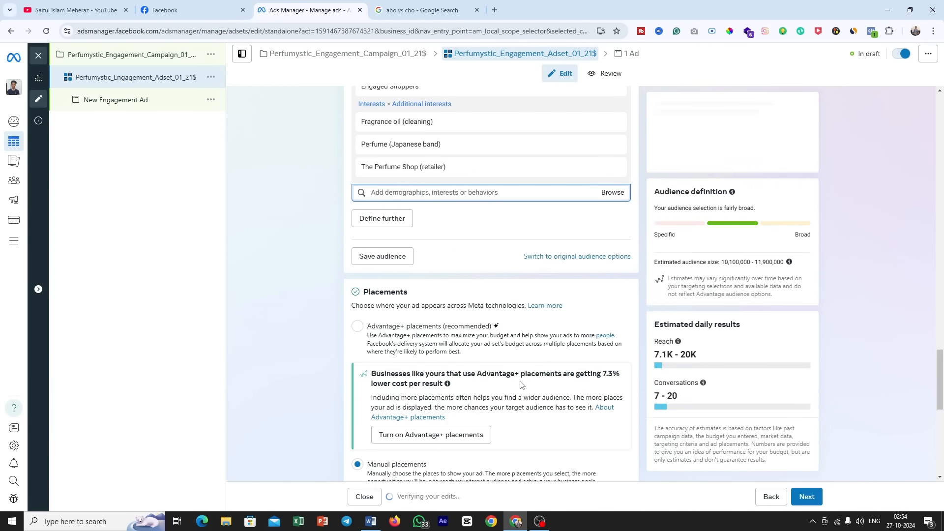
pyautogui.moveTo(375, 382); pyautogui.dragTo(443, 383)
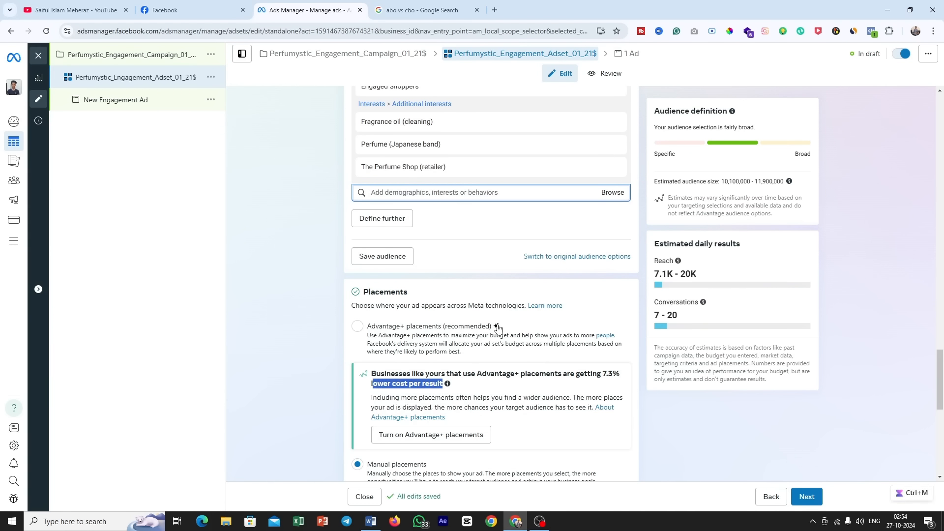
# Step: Settle on Advantage+ placements after rechecking the manual platform options, and continue to the ad
pyautogui.click(357, 328)
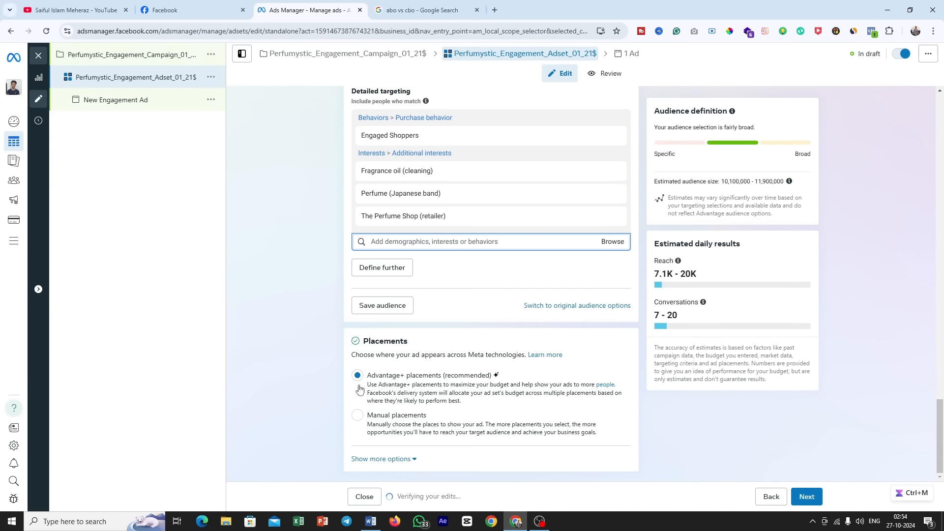
pyautogui.click(362, 417)
pyautogui.scroll(-3, 596, 360)
pyautogui.scroll(-2, 610, 363)
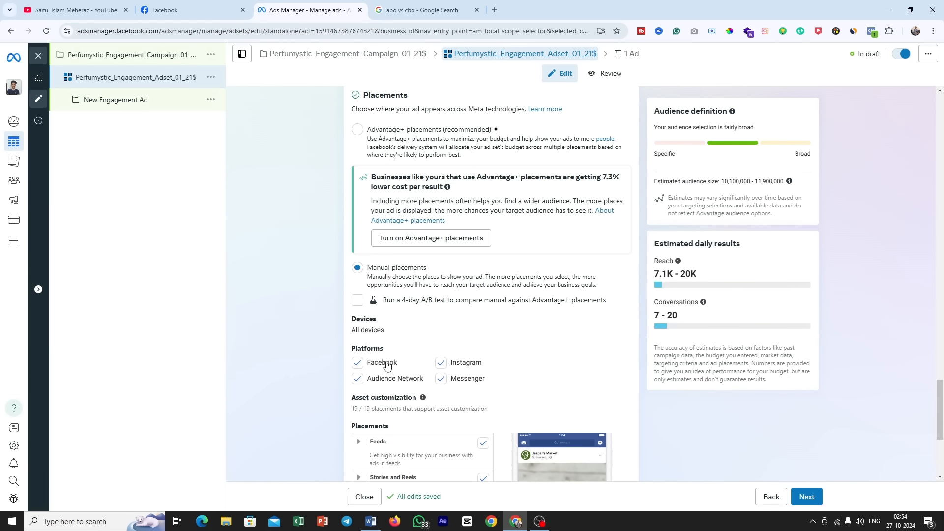
pyautogui.scroll(4, 401, 289)
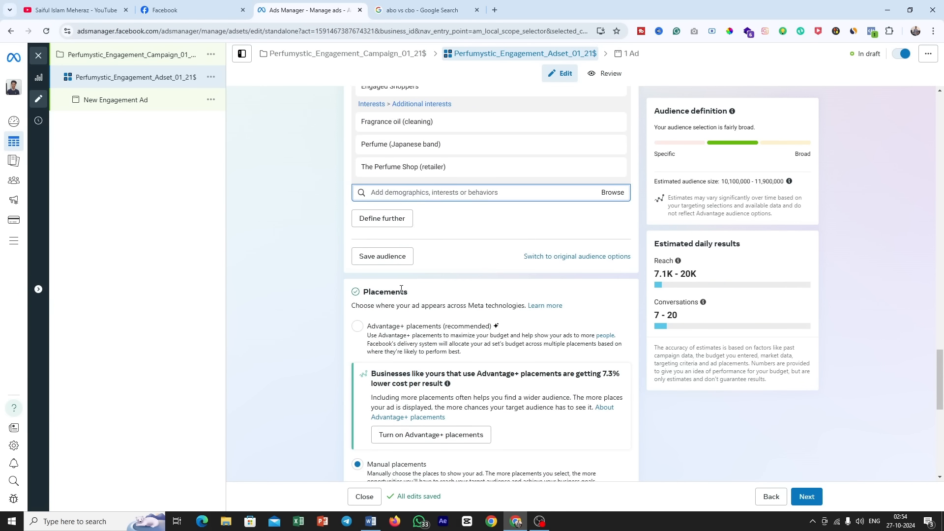
pyautogui.click(379, 336)
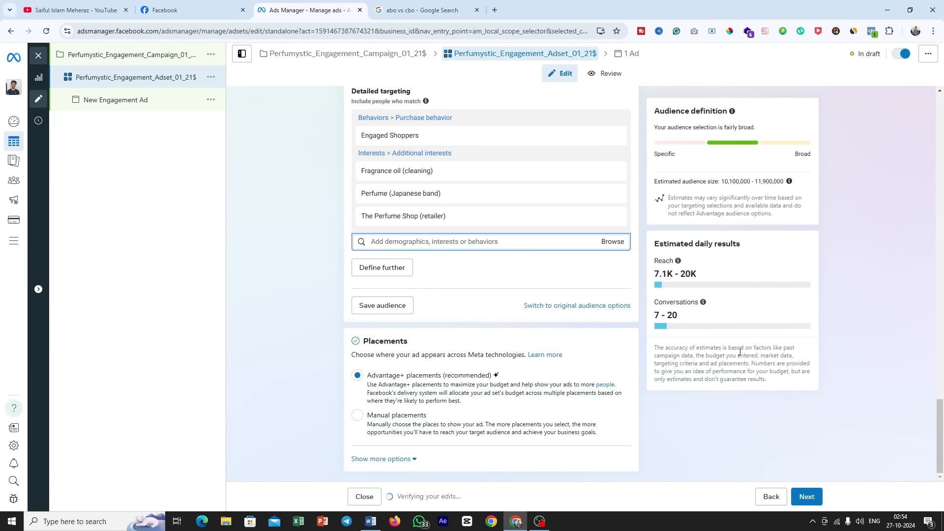
pyautogui.click(811, 501)
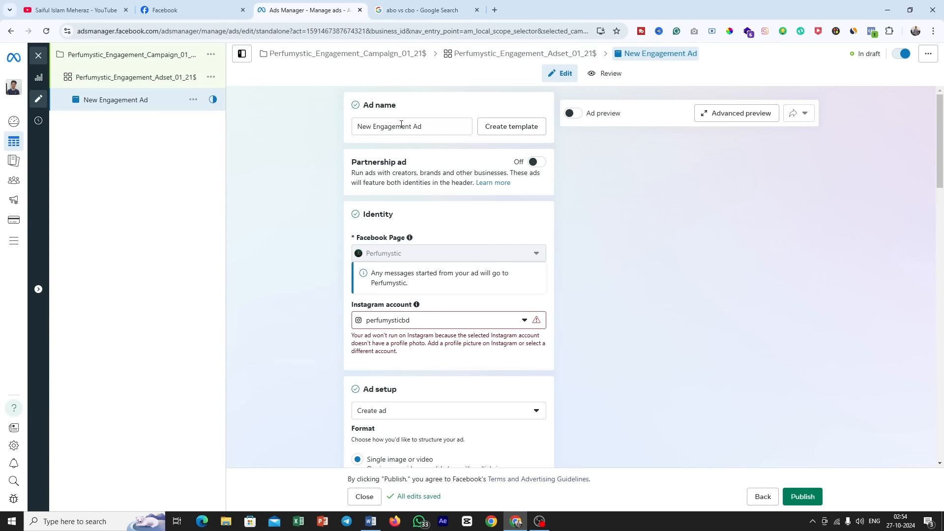
# Step: Rename the ad as Perfumystic_Engagement_Ad_01_21$, reusing the copied ad set name with "Adset" changed to "Ad"
pyautogui.tripleClick(426, 128)
pyautogui.click(148, 79)
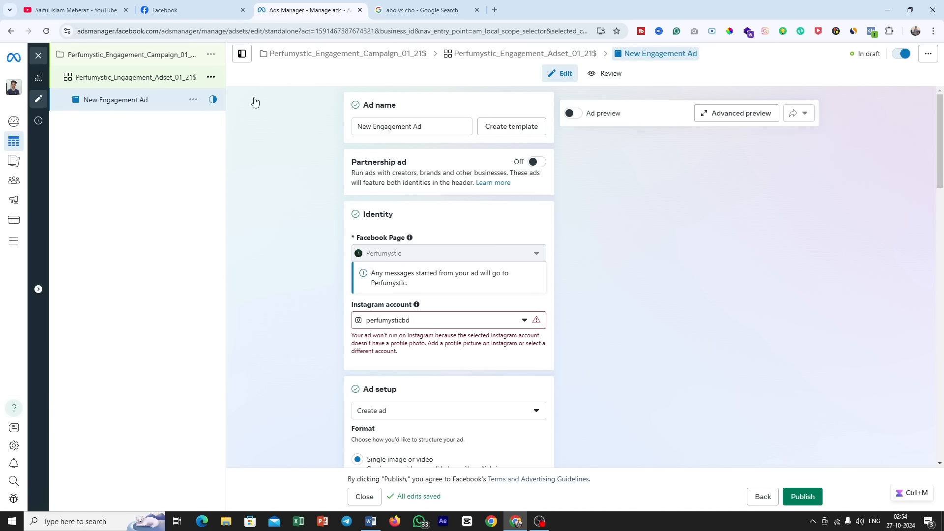
pyautogui.tripleClick(421, 128)
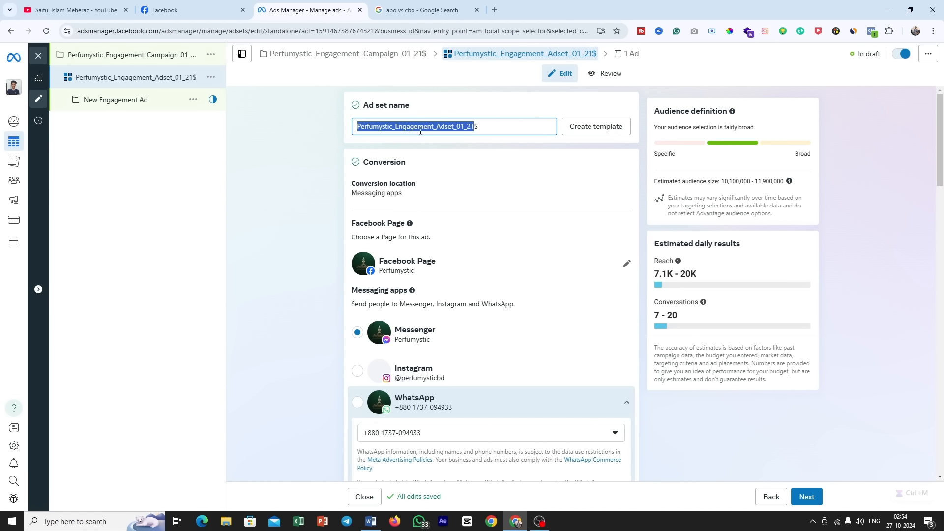
pyautogui.rightClick(420, 129)
pyautogui.click(453, 175)
pyautogui.click(165, 100)
pyautogui.tripleClick(427, 126)
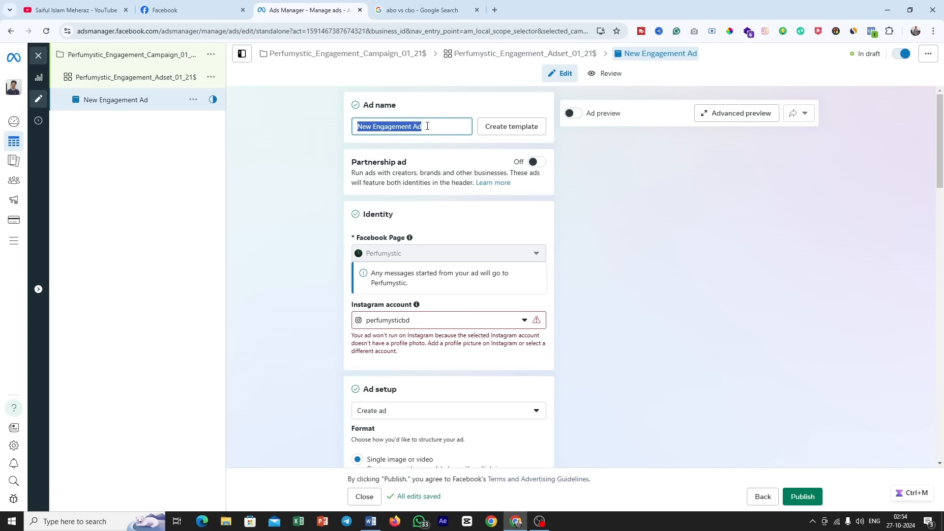
pyautogui.hotkey('ctrl', 'v')
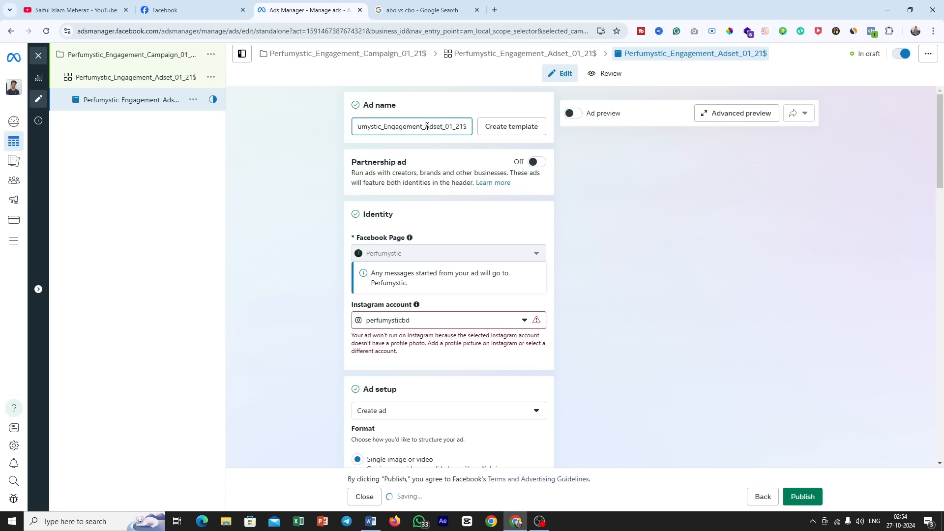
pyautogui.scroll(-1, 456, 156)
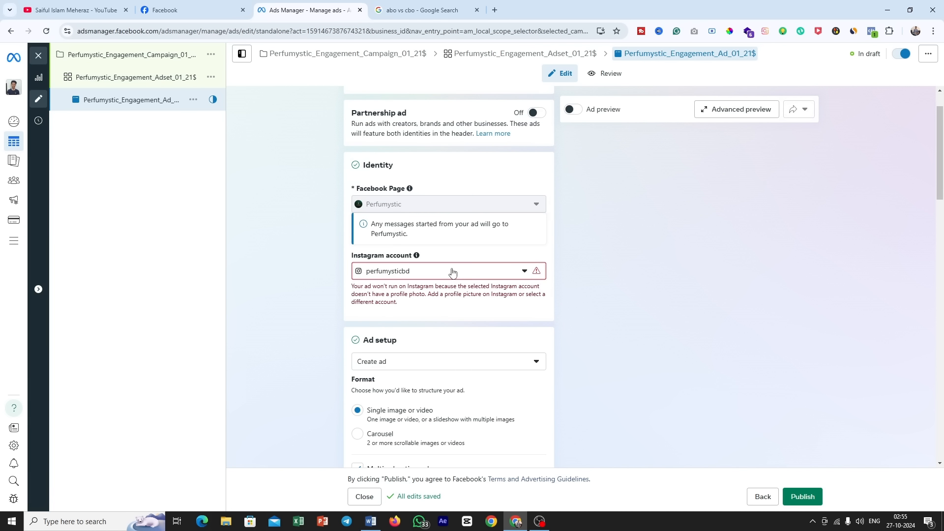
# Step: Check the Instagram accounts available for the ad's identity and read the warning under the perfumysticbd account
pyautogui.click(485, 277)
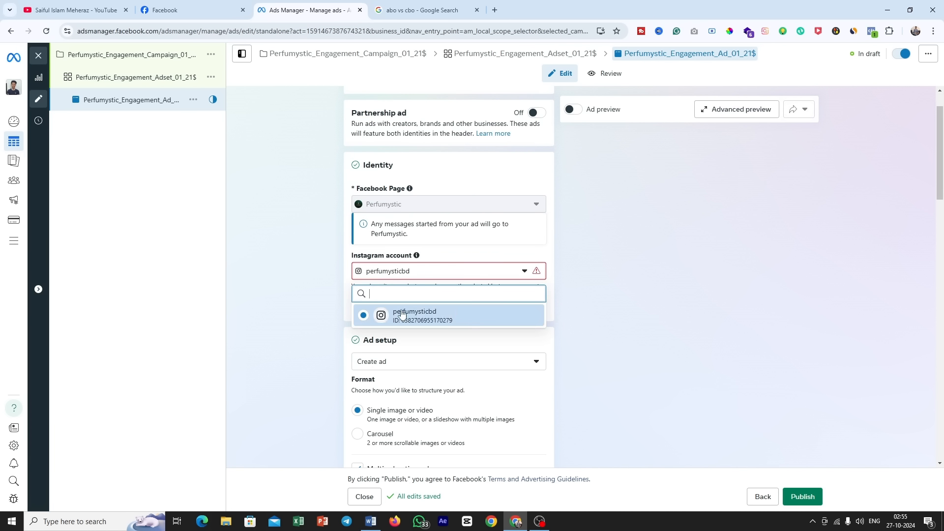
pyautogui.click(435, 319)
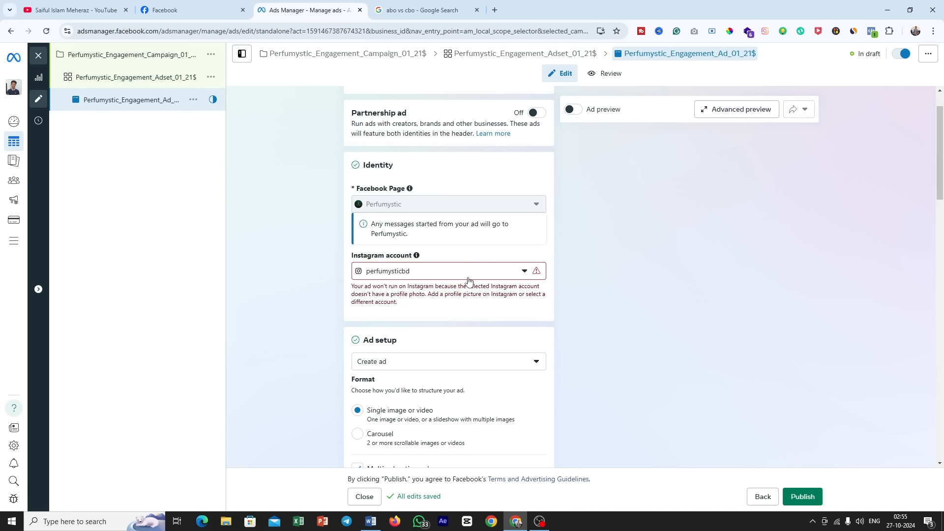
pyautogui.moveTo(366, 286); pyautogui.dragTo(484, 292)
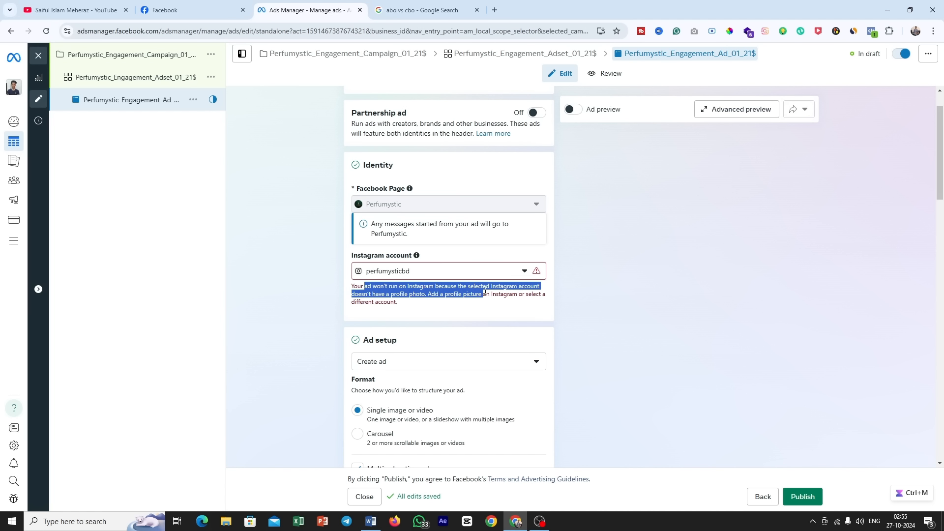
pyautogui.click(464, 287)
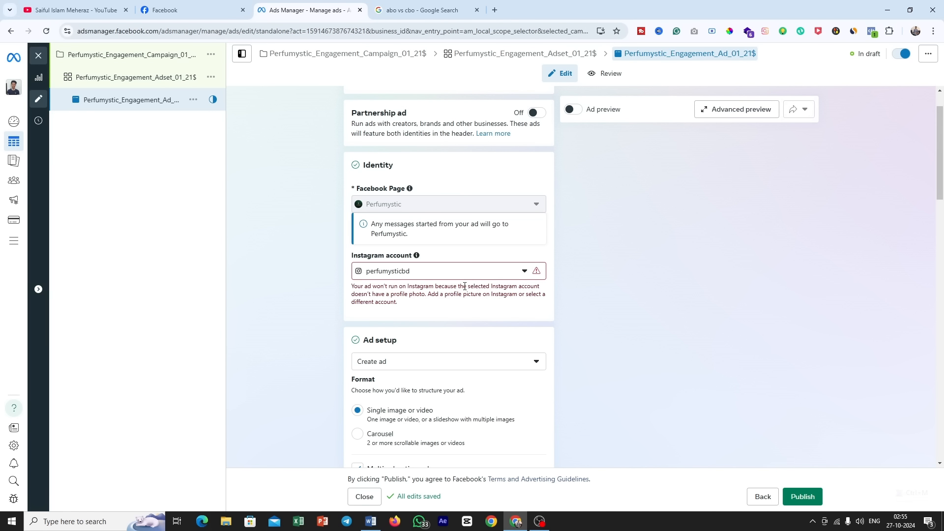
pyautogui.moveTo(416, 293); pyautogui.dragTo(355, 285)
pyautogui.click(429, 292)
pyautogui.scroll(1, 426, 246)
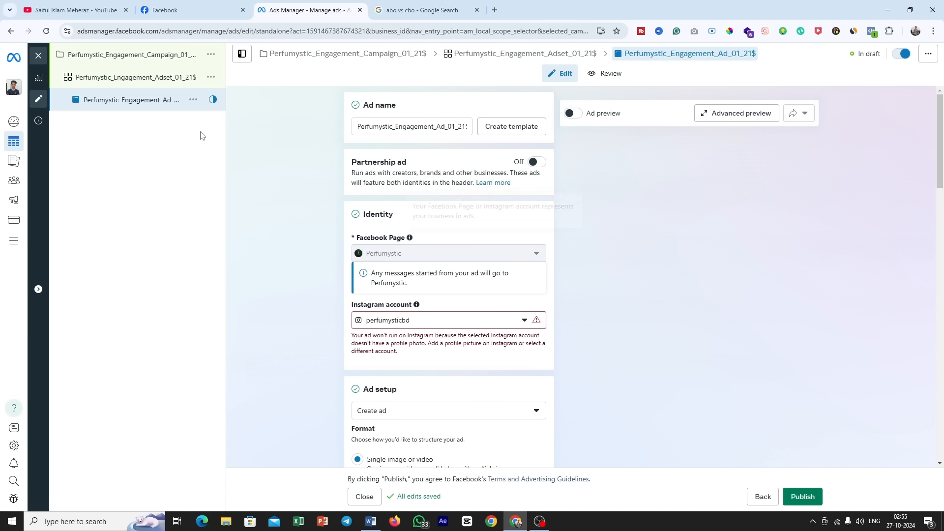
# Step: Switch the ad set to Manual placements, exclude Instagram from the platforms, check the estimated daily results and return to the ad
pyautogui.click(131, 86)
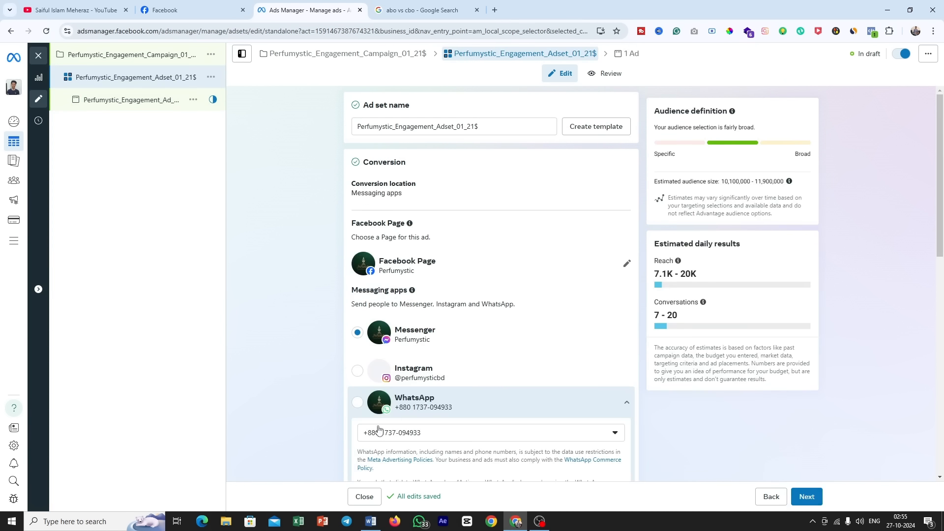
pyautogui.scroll(-7, 407, 410)
pyautogui.scroll(-15, 407, 411)
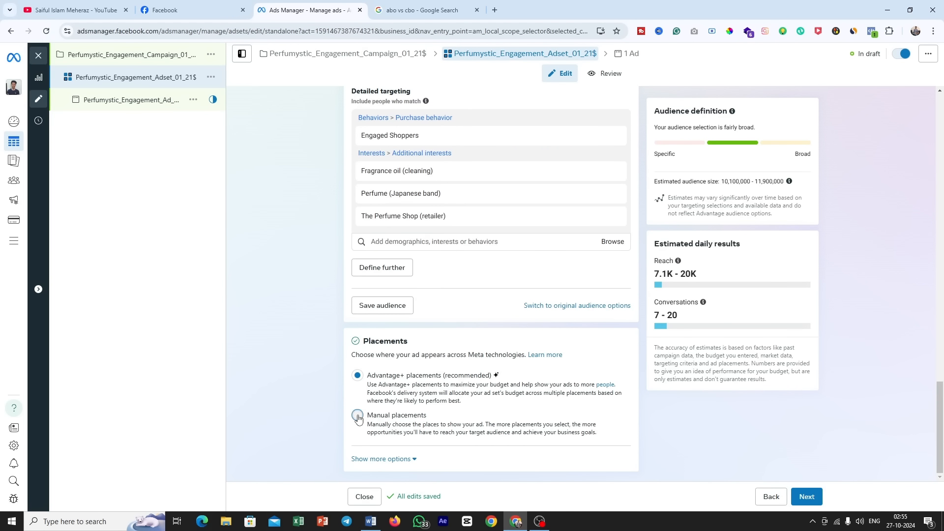
pyautogui.click(358, 417)
pyautogui.scroll(-9, 439, 307)
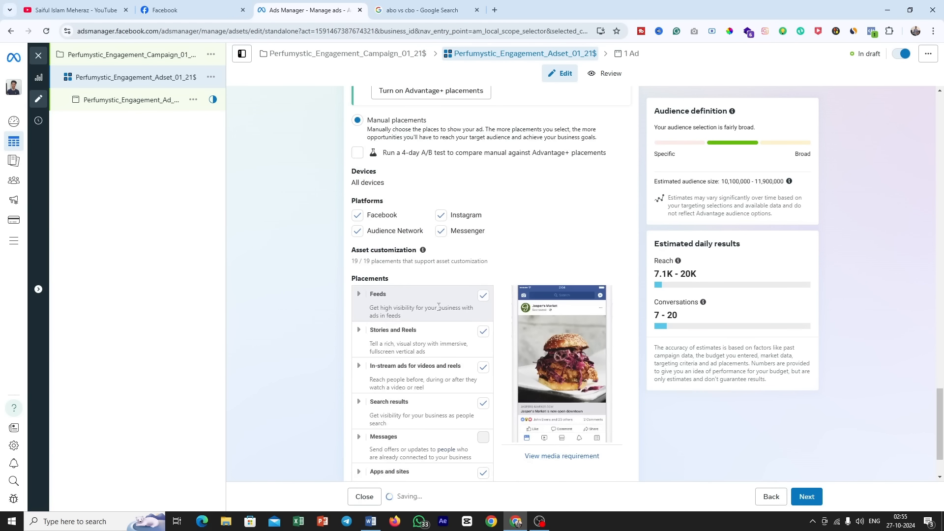
pyautogui.click(441, 262)
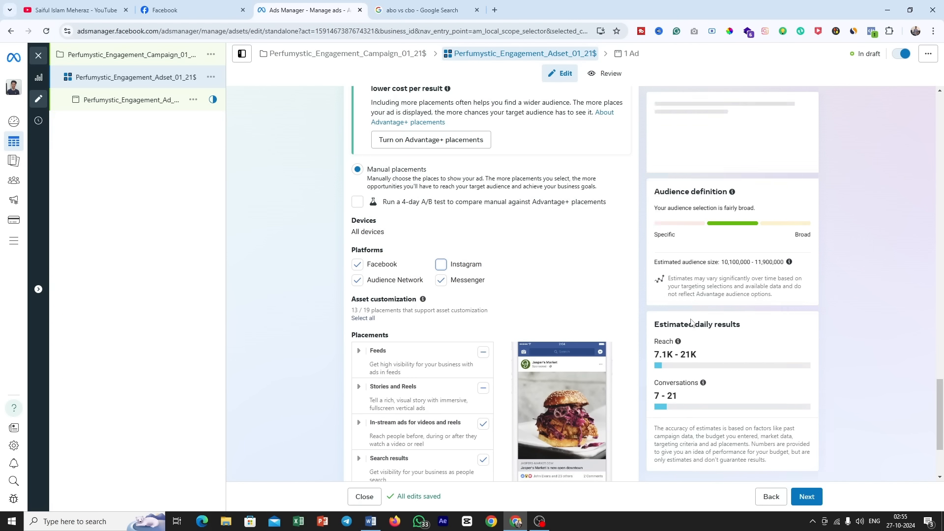
pyautogui.moveTo(679, 315); pyautogui.dragTo(659, 317)
pyautogui.hotkey('ctrl', 'm')
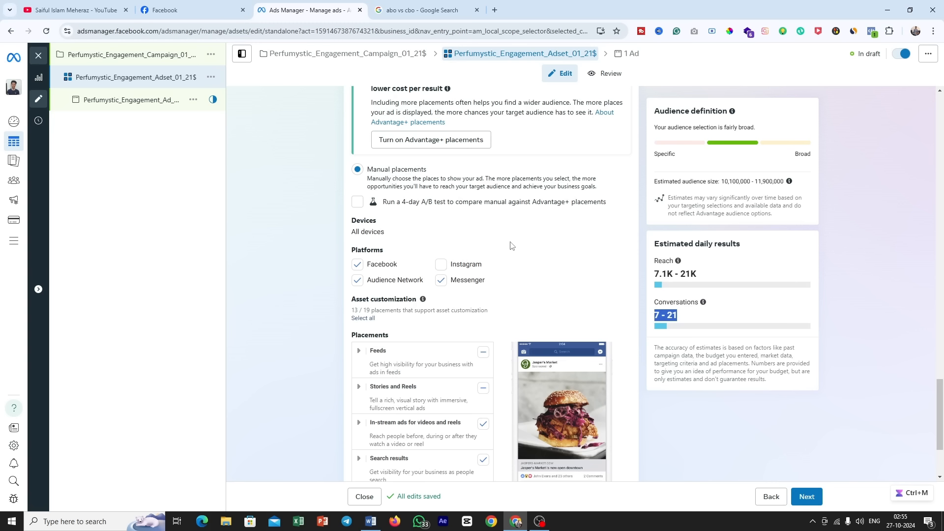
pyautogui.click(806, 497)
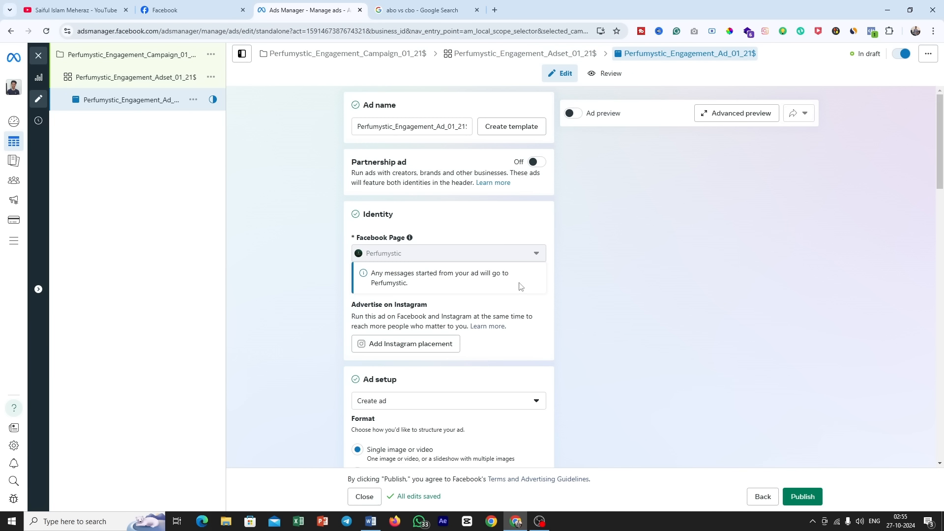
# Step: Check the ad's Facebook Page and change the ad setup to Use existing post
pyautogui.moveTo(407, 257); pyautogui.dragTo(362, 256)
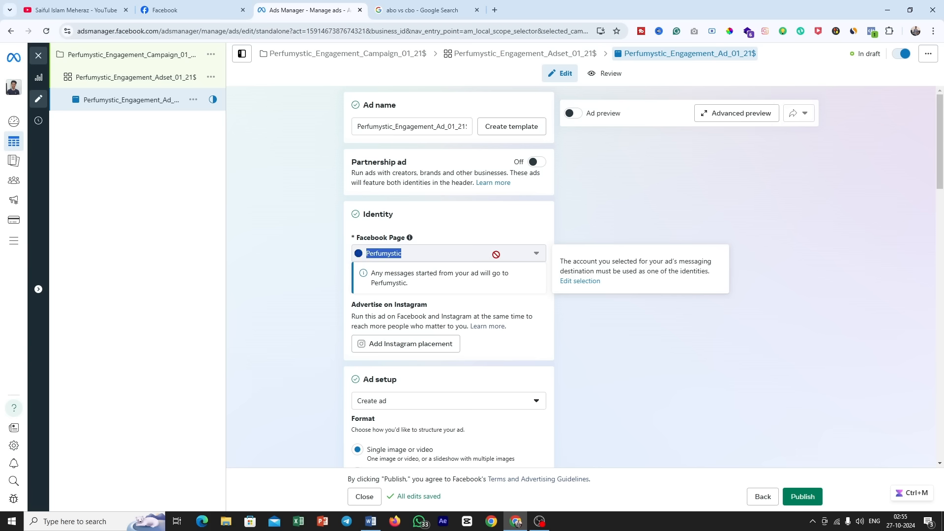
pyautogui.scroll(-4, 495, 254)
pyautogui.moveTo(393, 183); pyautogui.dragTo(350, 185)
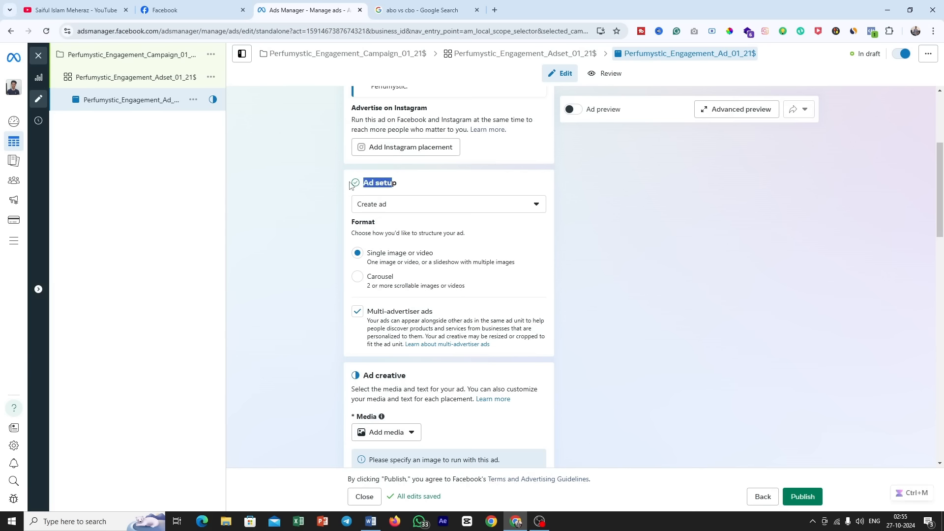
pyautogui.click(446, 212)
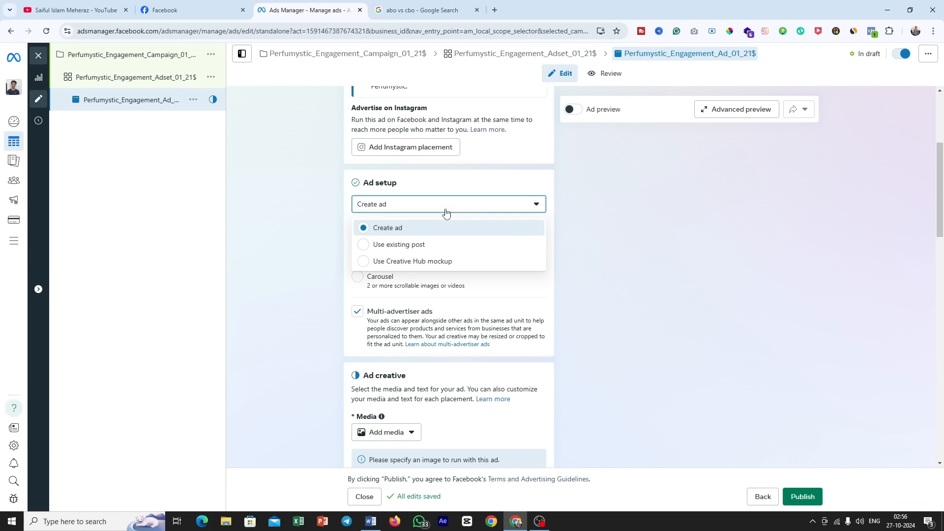
pyautogui.click(425, 249)
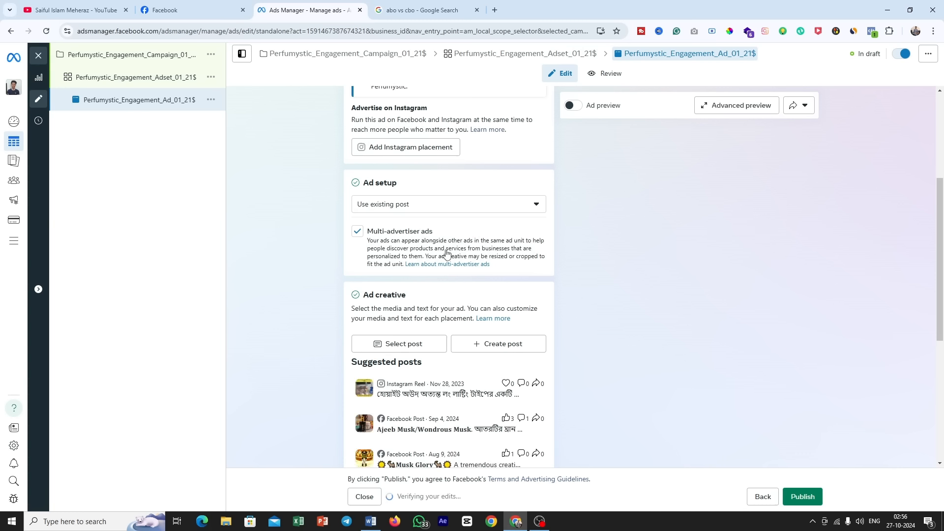
# Step: Select the published Facebook Feed video post "Gardenia de ST" from Oct 26, 2024 as the ad creative
pyautogui.click(401, 346)
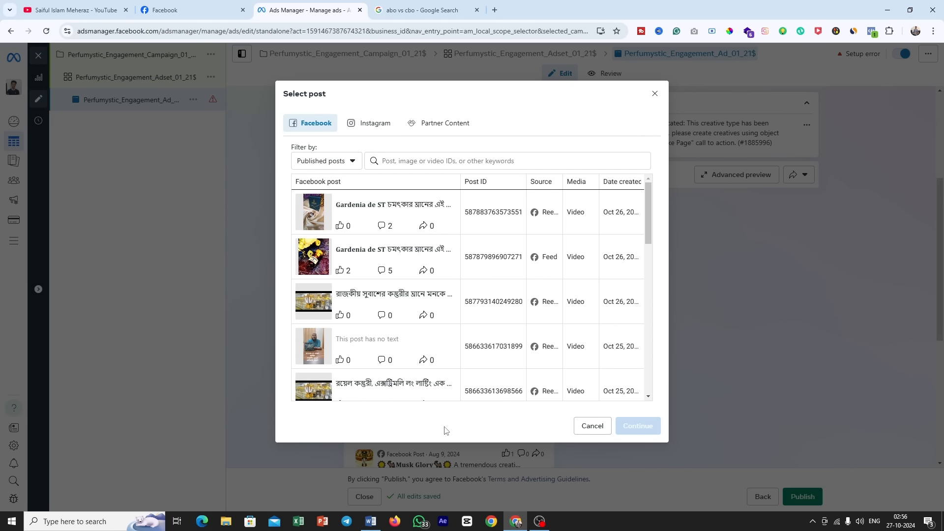
pyautogui.click(447, 247)
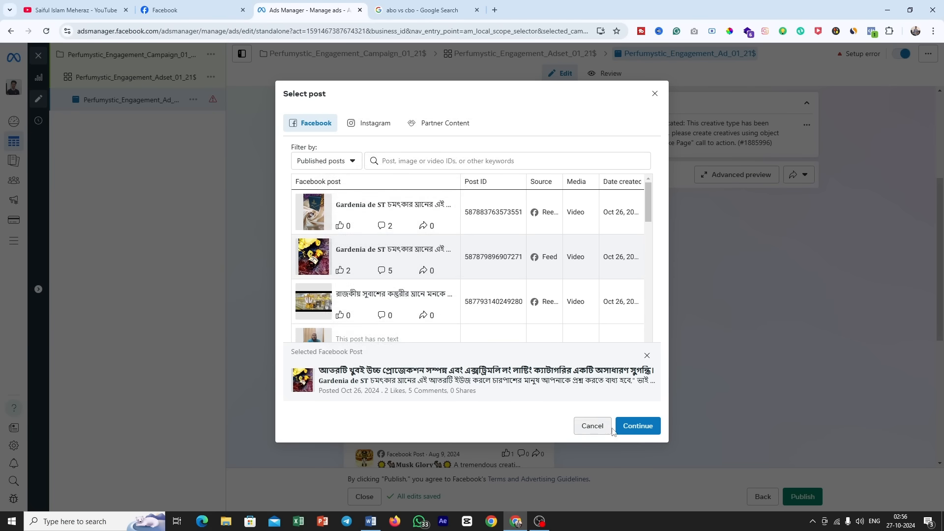
pyautogui.click(636, 431)
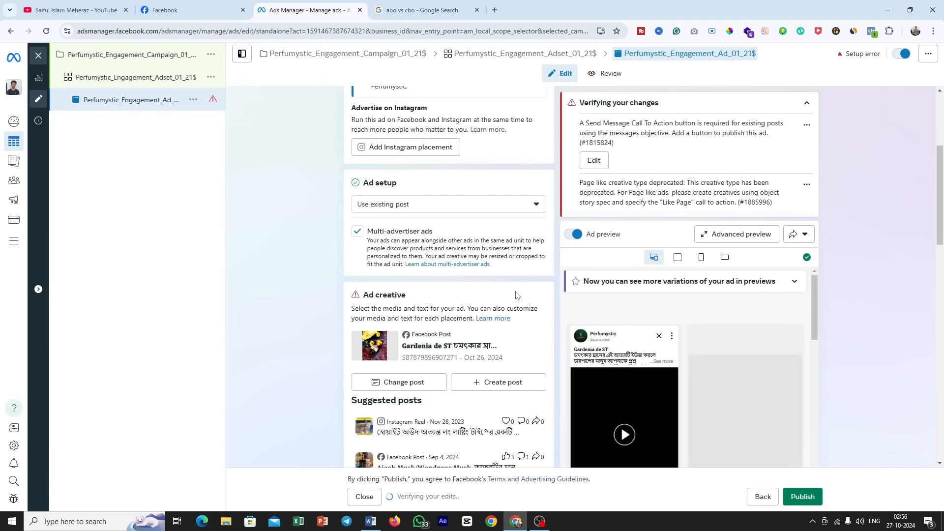
# Step: Read the ad's setup errors and add a Send message call-to-action button by updating the original post
pyautogui.scroll(-2, 517, 295)
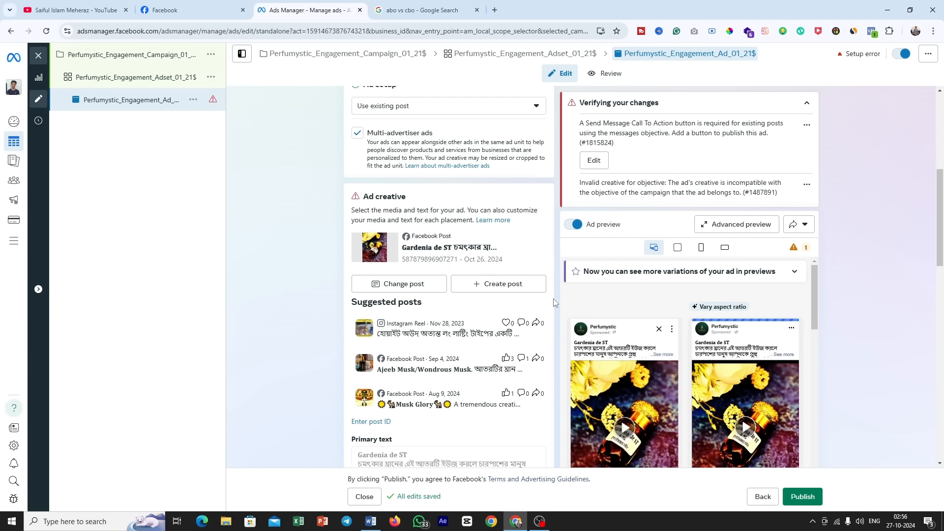
pyautogui.scroll(-2, 553, 303)
pyautogui.scroll(4, 553, 280)
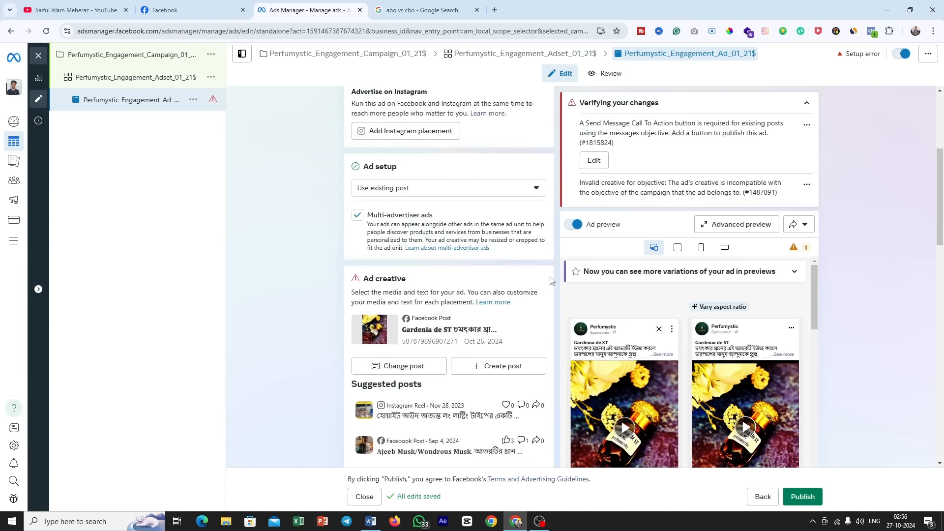
pyautogui.moveTo(580, 123); pyautogui.dragTo(772, 137)
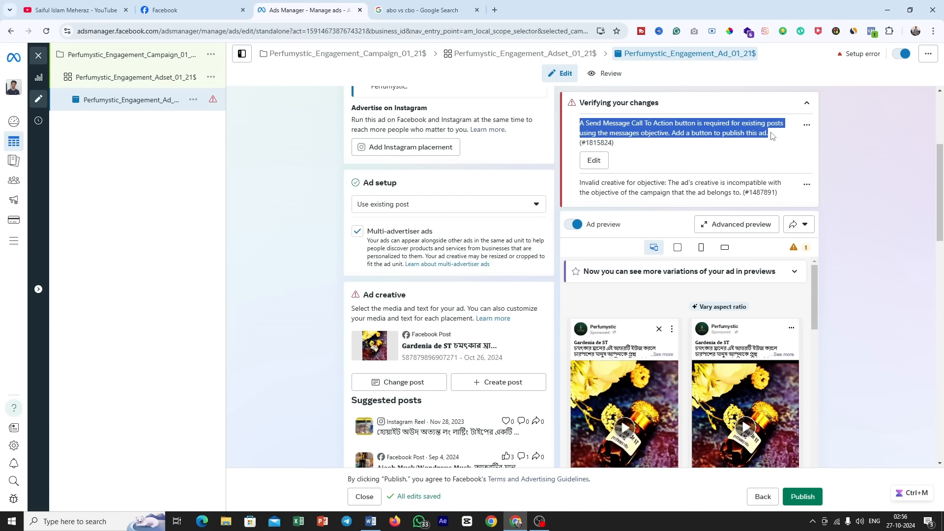
pyautogui.scroll(-4, 492, 275)
pyautogui.scroll(-2, 624, 310)
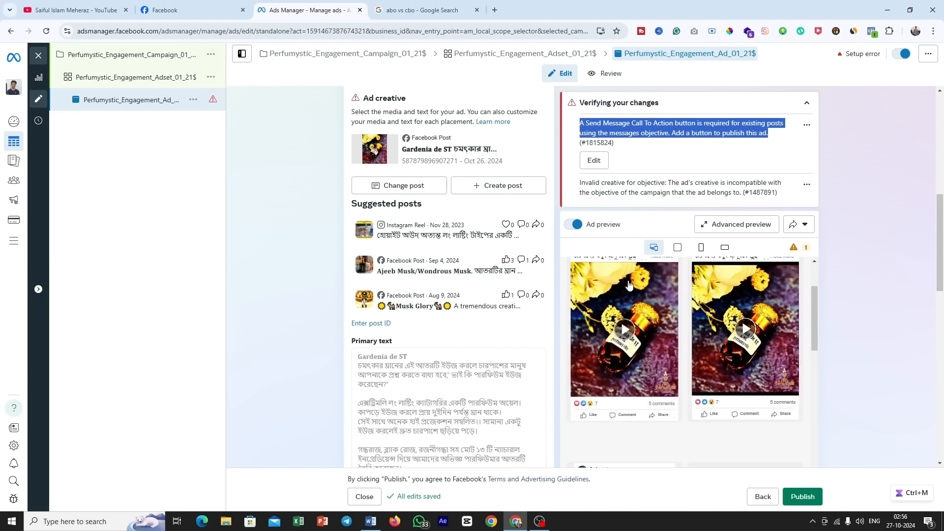
pyautogui.click(651, 131)
pyautogui.scroll(-1, 432, 279)
pyautogui.click(432, 279)
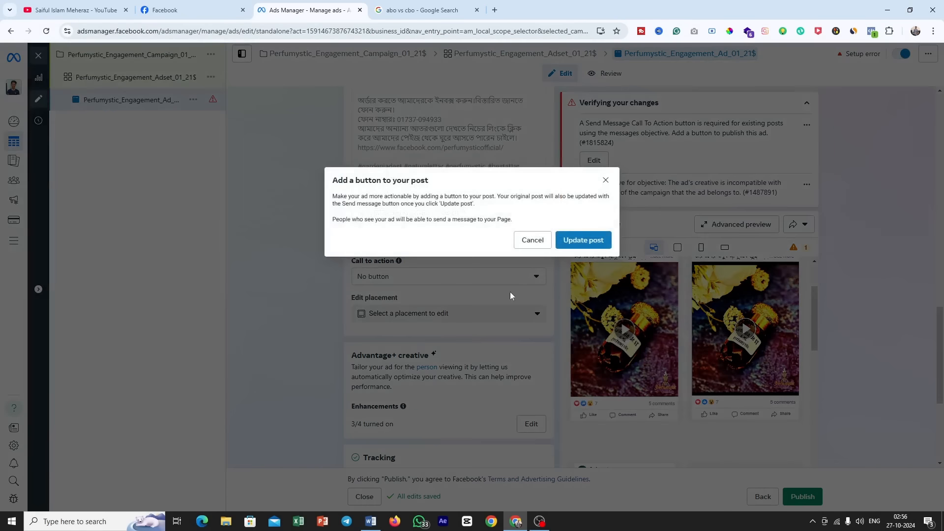
pyautogui.click(602, 239)
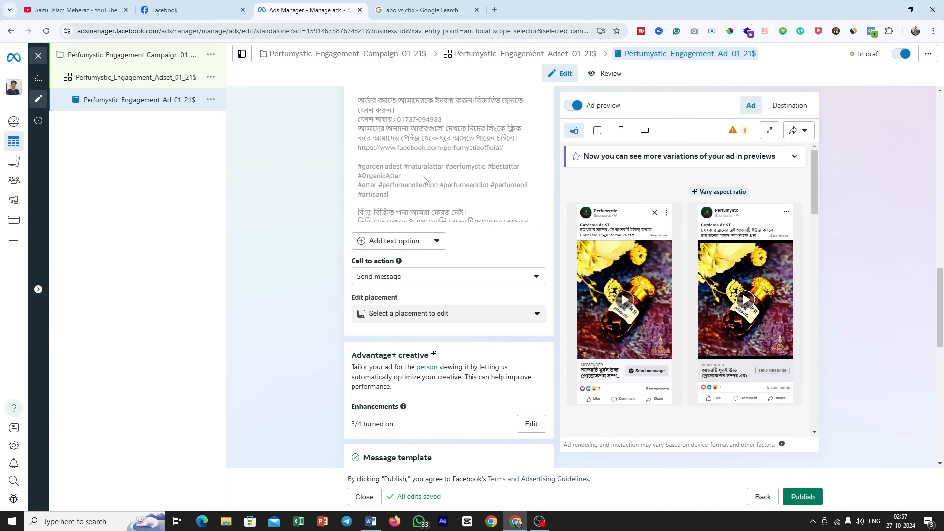
# Step: Review the ad previews across placements, the Send message button and the Message template section
pyautogui.scroll(-2, 449, 187)
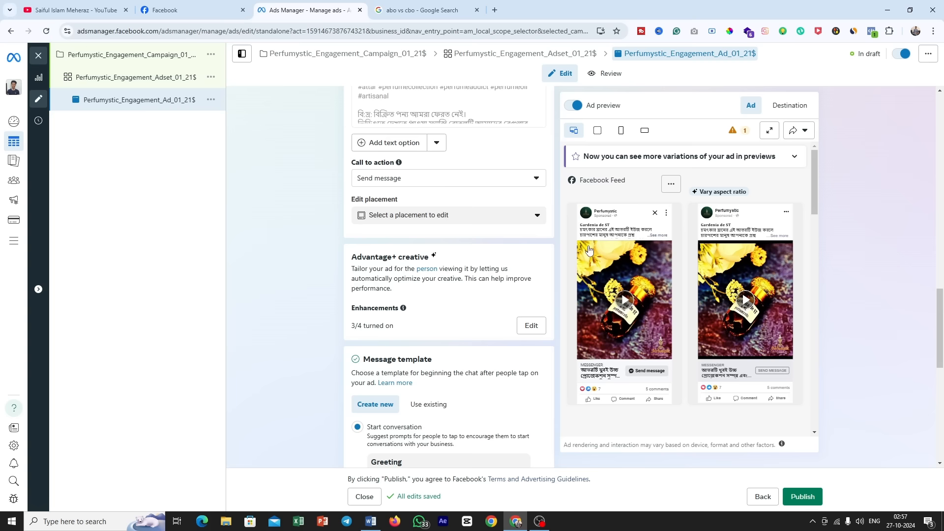
pyautogui.scroll(-5, 664, 325)
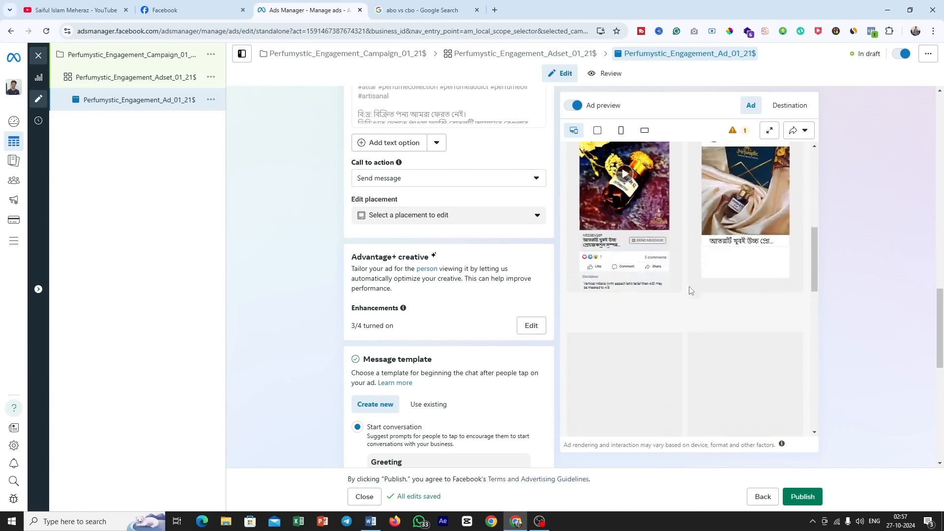
pyautogui.scroll(2, 685, 300)
pyautogui.scroll(-1, 668, 280)
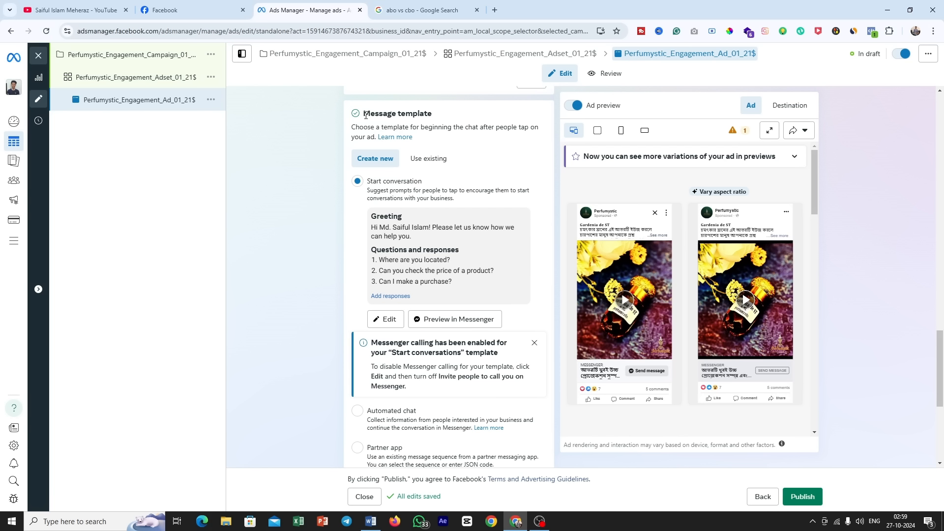
pyautogui.moveTo(366, 115); pyautogui.dragTo(439, 117)
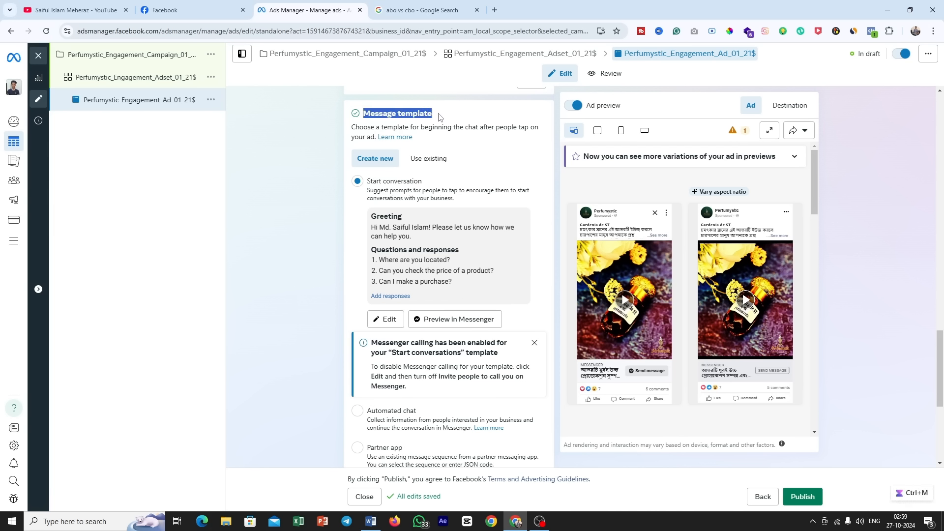
pyautogui.moveTo(639, 365)
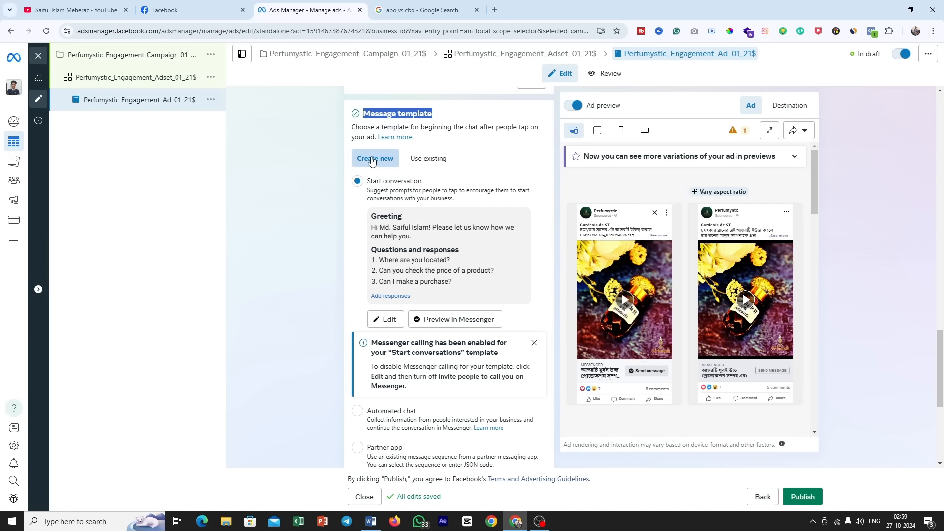
# Step: Edit the Start conversation template and replace its greeting with the copied Bengali text requesting the customer's delivery address and phone number
pyautogui.click(389, 319)
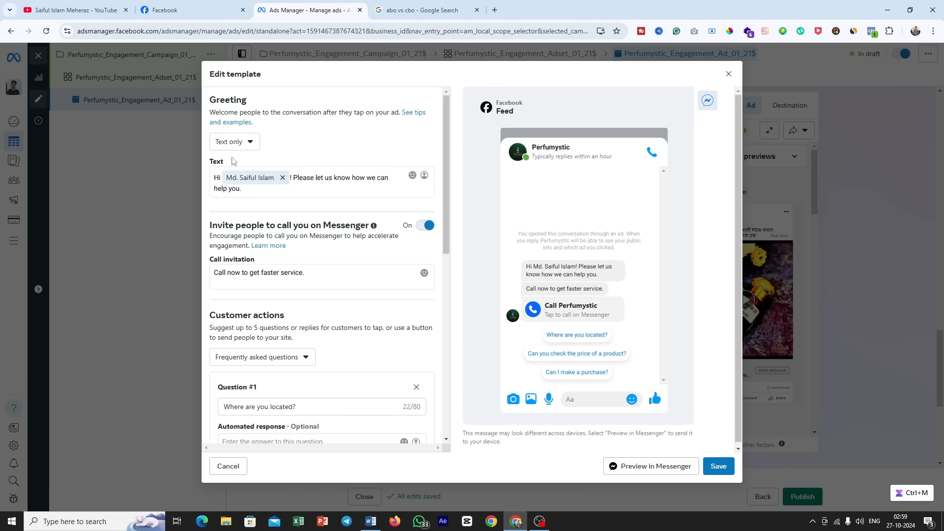
pyautogui.moveTo(224, 163); pyautogui.dragTo(205, 162)
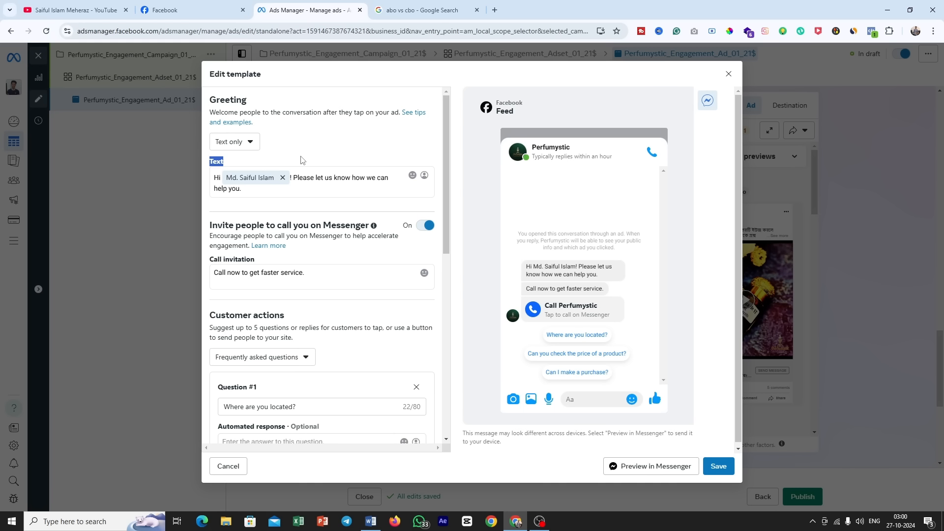
pyautogui.click(282, 177)
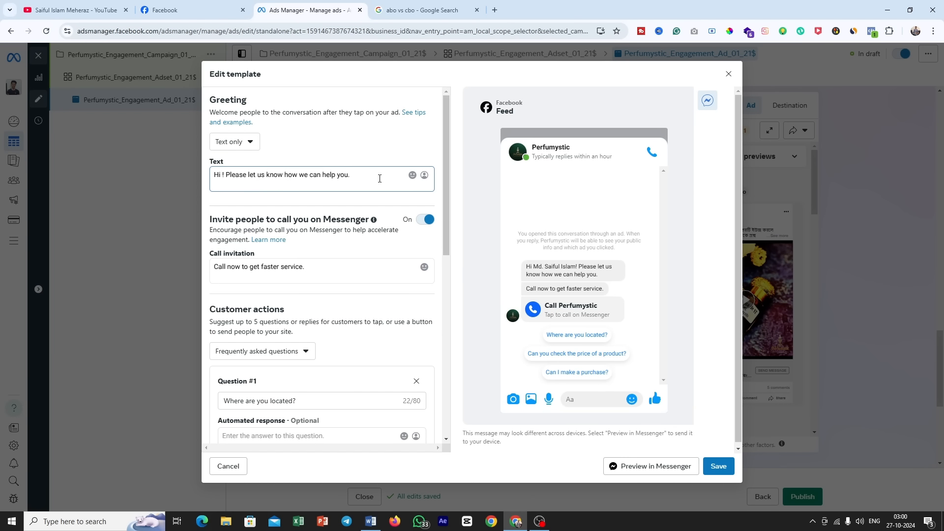
pyautogui.hotkey('ctrl', 'a')
pyautogui.click(258, 174)
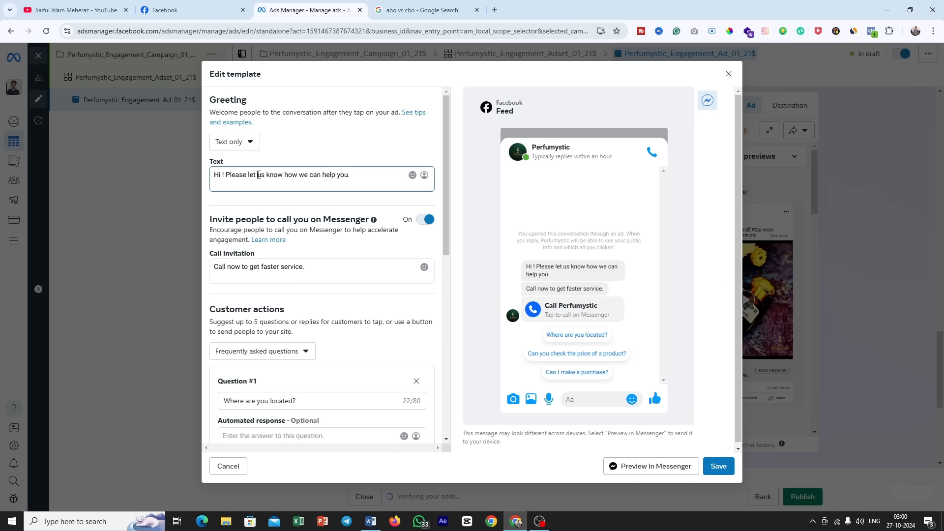
pyautogui.hotkey('ctrl', 'a')
pyautogui.press('BackSpace')
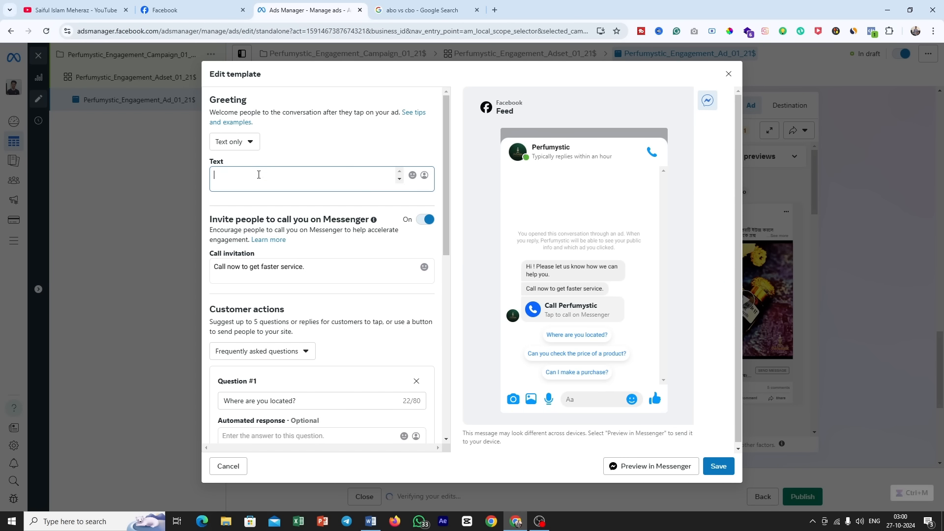
pyautogui.hotkey('ctrl', 'v')
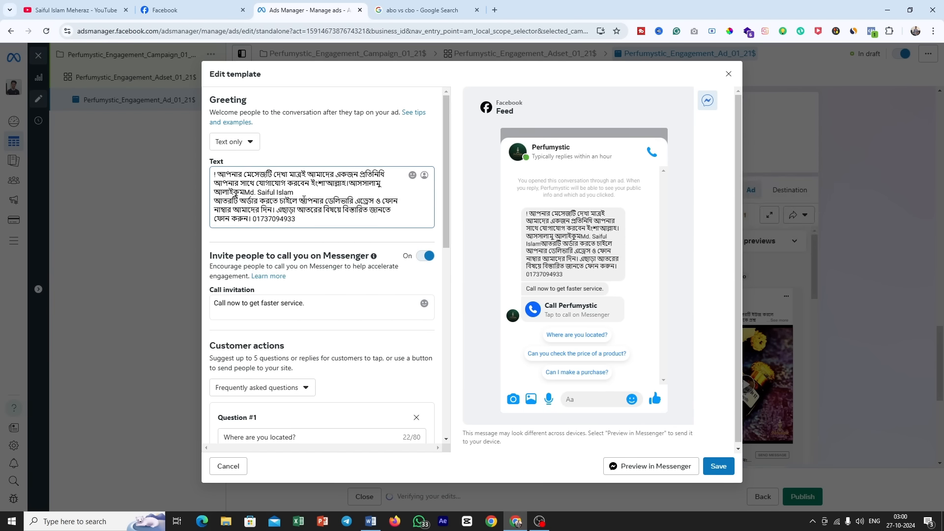
# Step: Clear the greeting text in the message template and paste the copied Bengali greeting in again
pyautogui.hotkey('ctrl', 'a')
pyautogui.press('BackSpace')
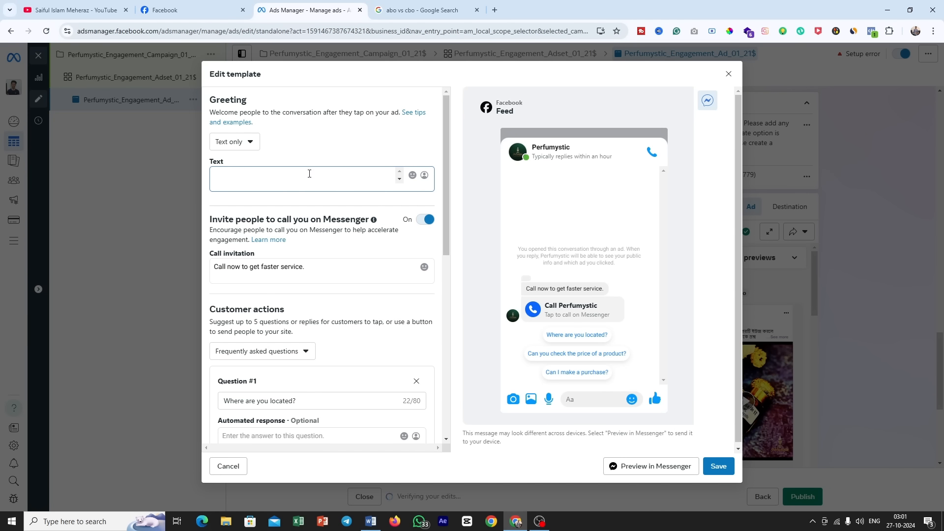
pyautogui.hotkey('ctrl', 'v')
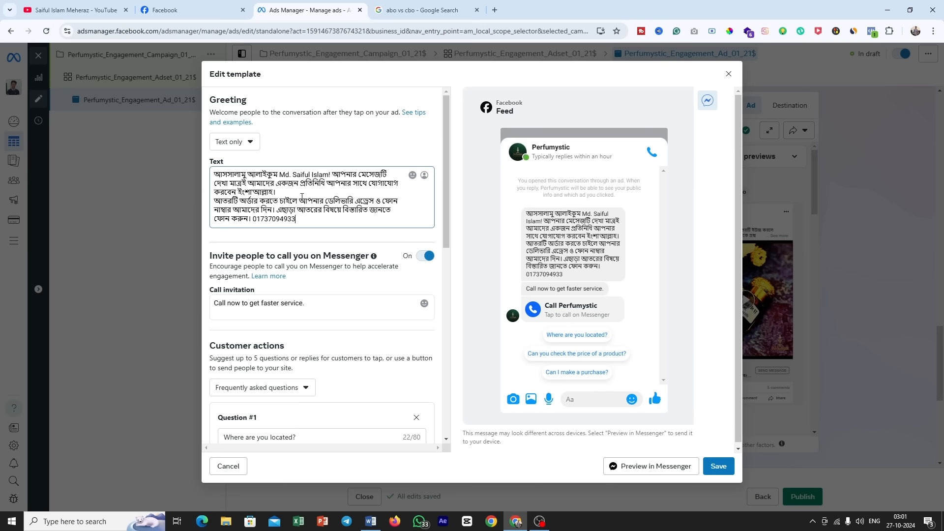
# Step: Replace the plain name in the greeting with the First name of recipient personalization and insert a blank line before the order paragraph
pyautogui.moveTo(280, 176); pyautogui.dragTo(328, 173)
pyautogui.press('BackSpace')
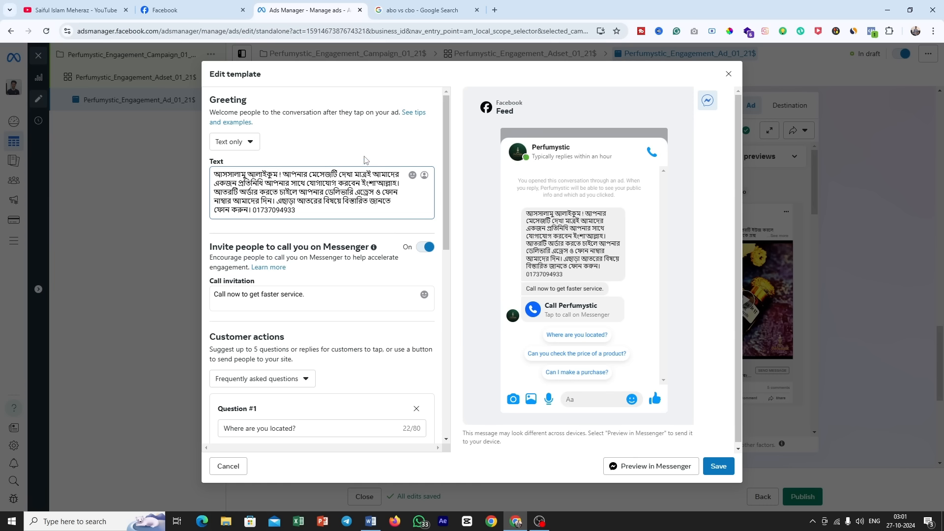
pyautogui.click(424, 176)
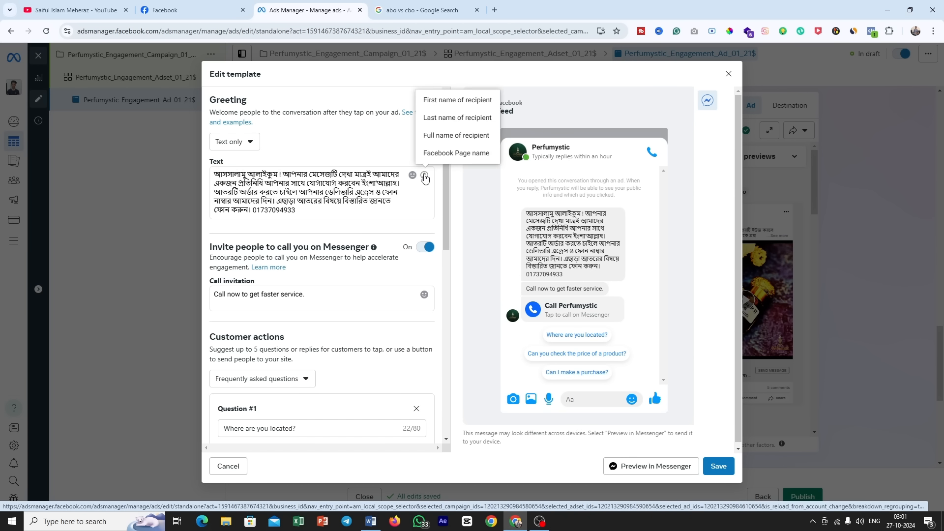
pyautogui.click(441, 101)
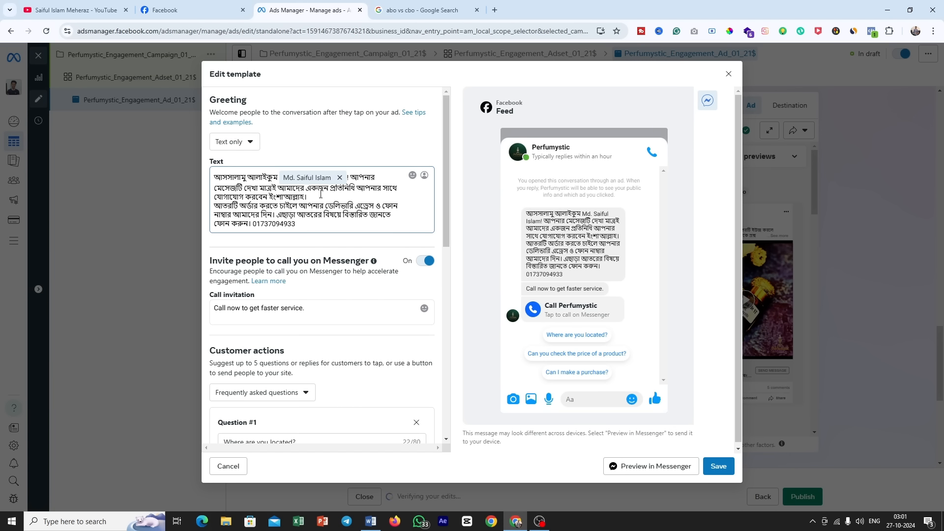
pyautogui.click(321, 193)
pyautogui.press('Return')
# Step: Examine the Messenger call invitation, the customer action types and the frequently asked questions in the template
pyautogui.scroll(-2, 247, 170)
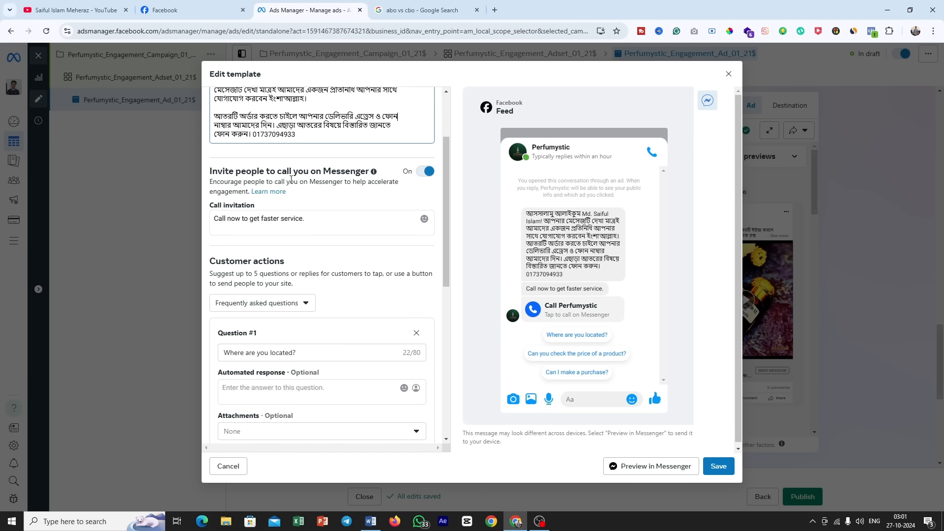
pyautogui.hotkey('ctrl', 'm')
pyautogui.moveTo(246, 170); pyautogui.dragTo(350, 169)
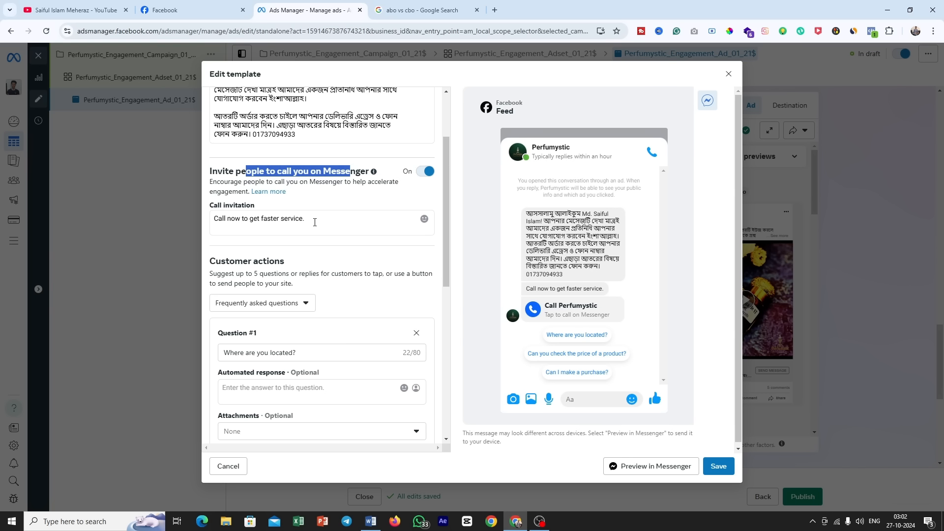
pyautogui.scroll(-1, 327, 229)
pyautogui.moveTo(285, 212); pyautogui.dragTo(210, 211)
pyautogui.hotkey('ctrl', 'm')
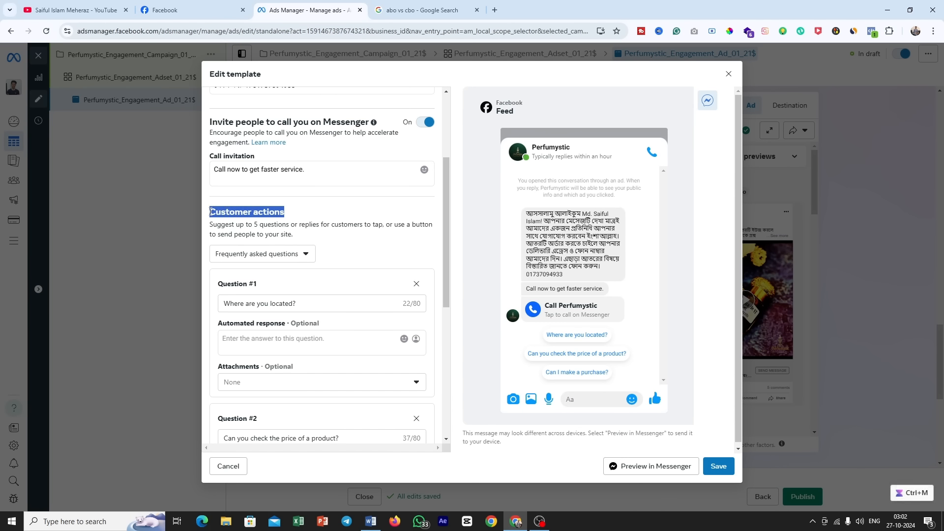
pyautogui.click(295, 256)
pyautogui.click(336, 254)
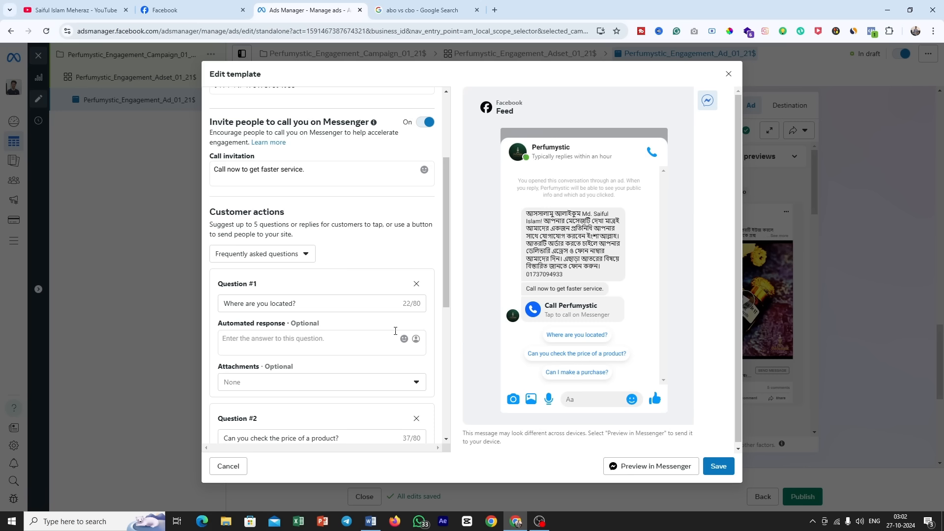
pyautogui.scroll(-1, 395, 332)
pyautogui.hotkey('ctrl', 'm')
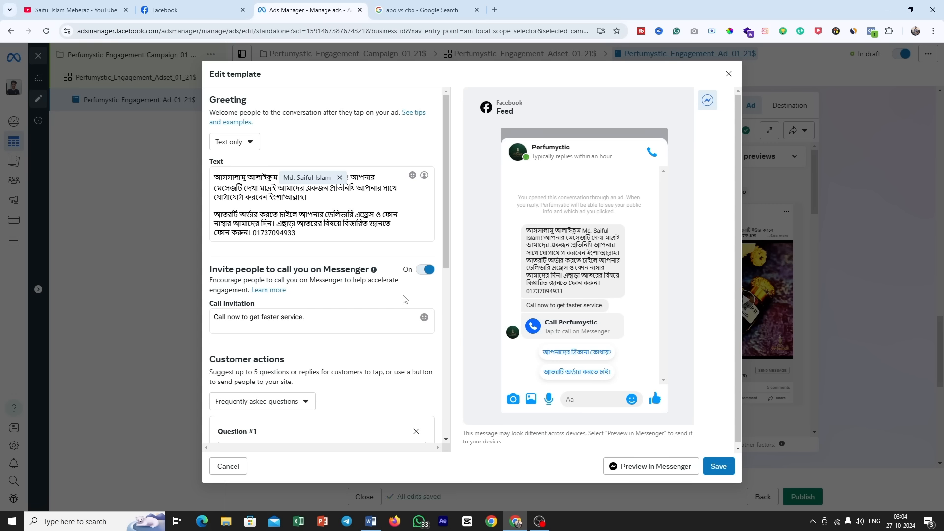
# Step: Check both Bengali questions and their automated responses, and save the template as Start conversations 10/27/24
pyautogui.scroll(-2, 403, 299)
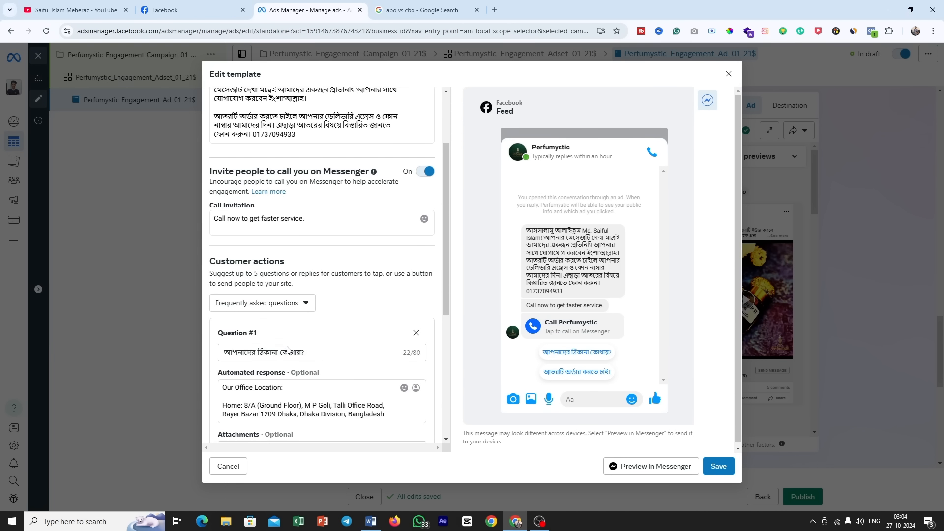
pyautogui.doubleClick(288, 351)
pyautogui.hotkey('ctrl', 'a')
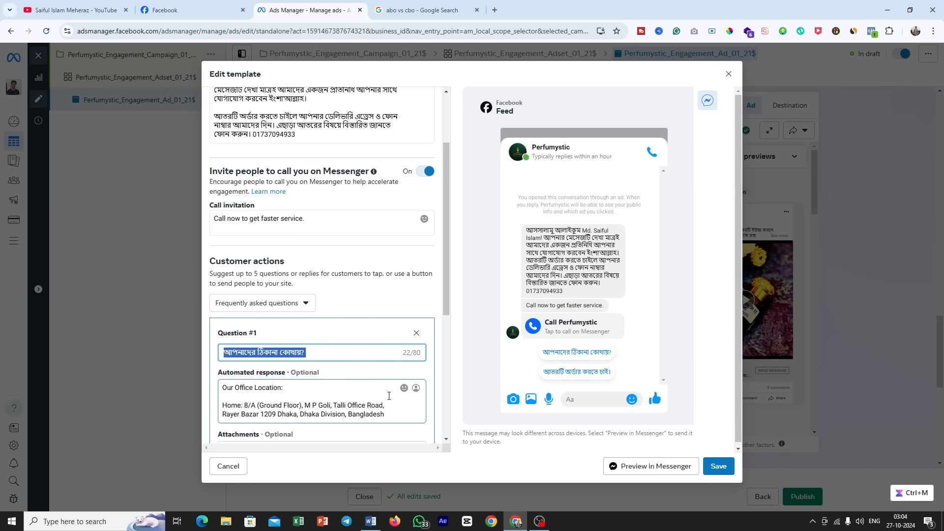
pyautogui.scroll(-5, 388, 396)
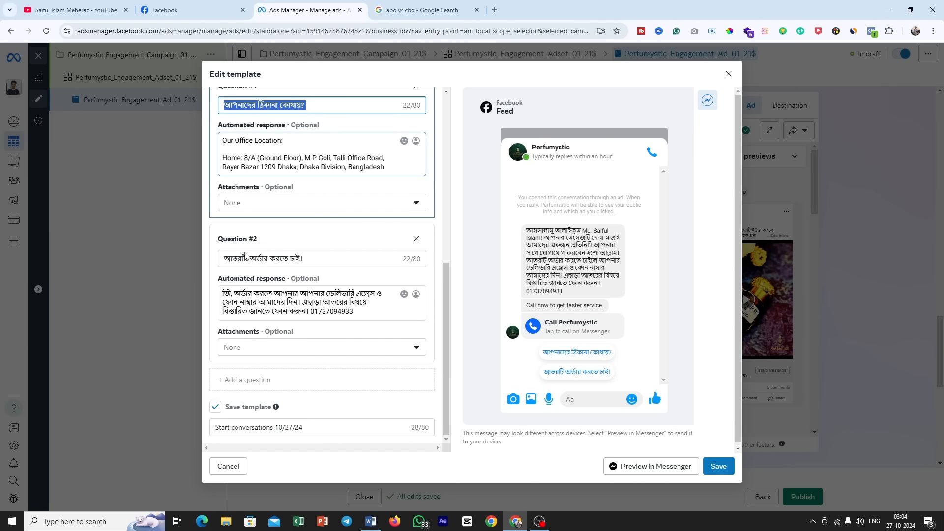
pyautogui.moveTo(305, 259); pyautogui.dragTo(203, 266)
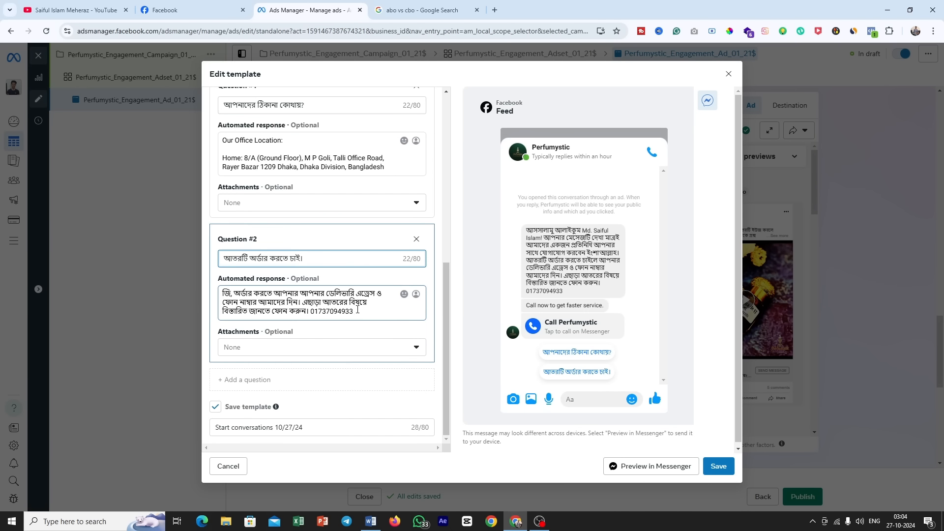
pyautogui.moveTo(359, 311); pyautogui.dragTo(210, 290)
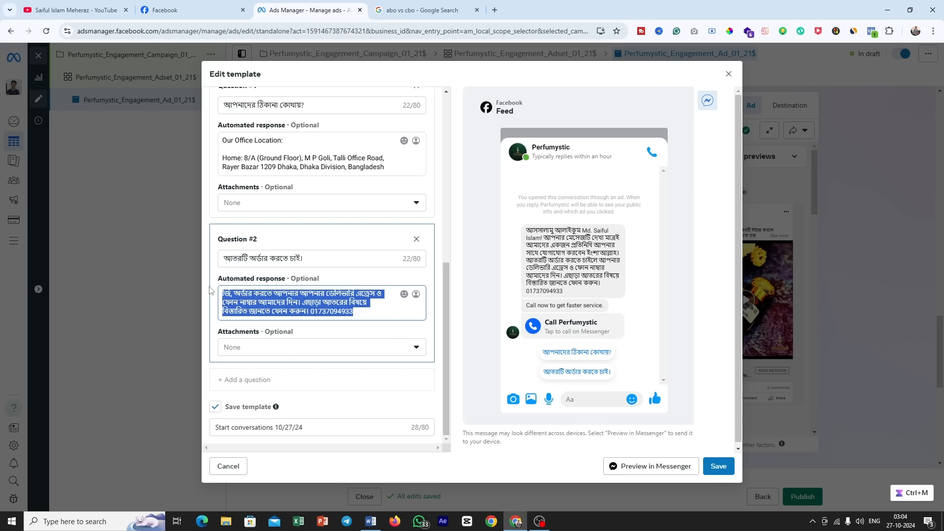
pyautogui.scroll(-2, 345, 335)
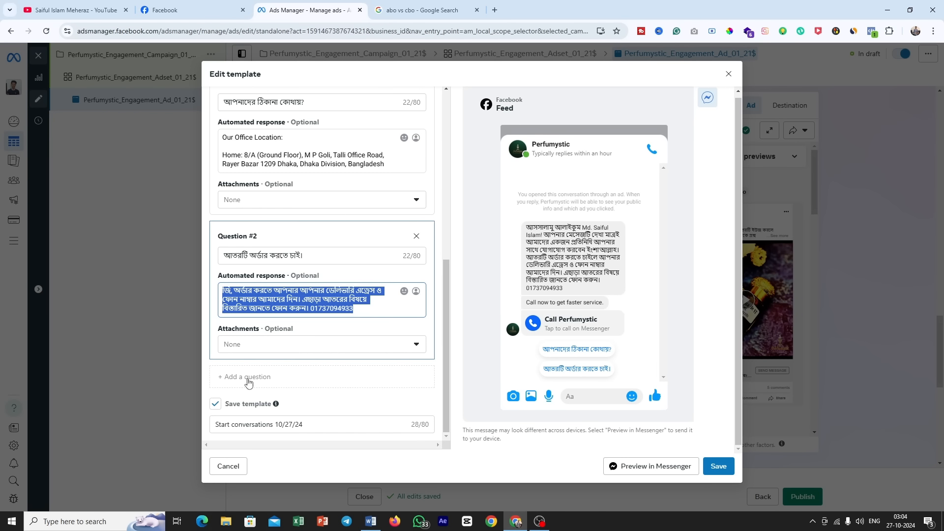
pyautogui.click(720, 467)
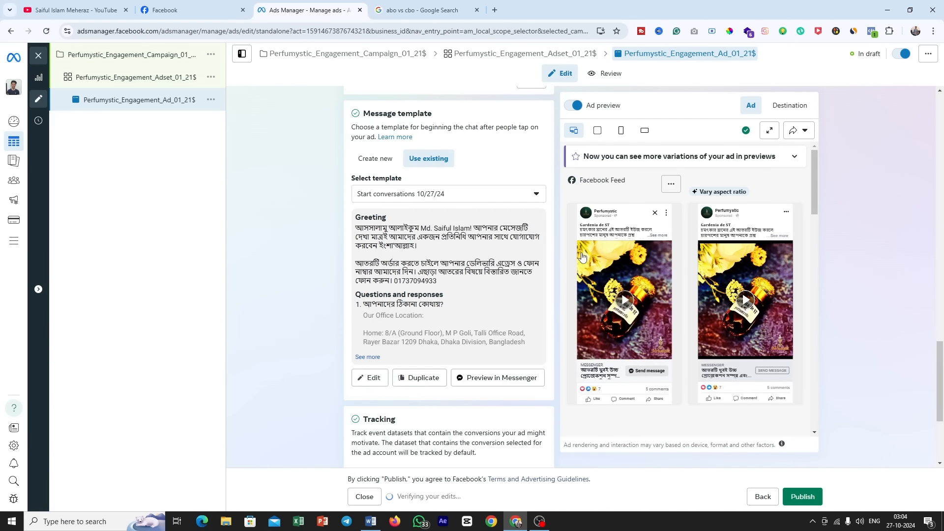
# Step: Check the tracking section, publish the ad while skipping the optional Business Identification Number, and close the ad editor
pyautogui.scroll(-4, 447, 256)
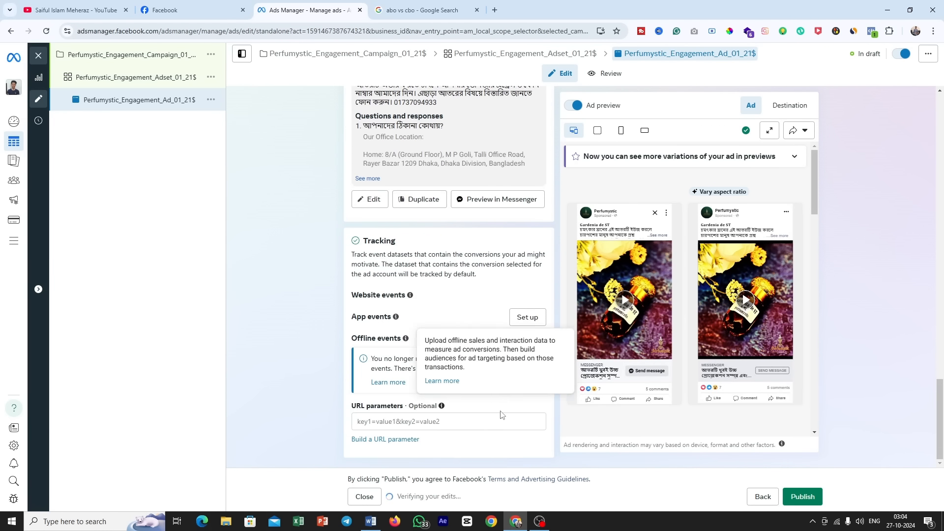
pyautogui.scroll(8, 501, 368)
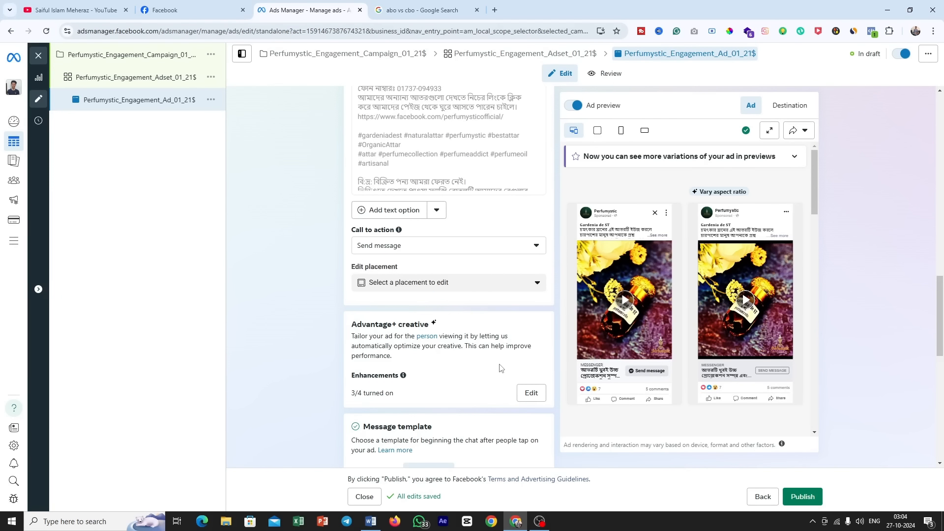
pyautogui.click(798, 497)
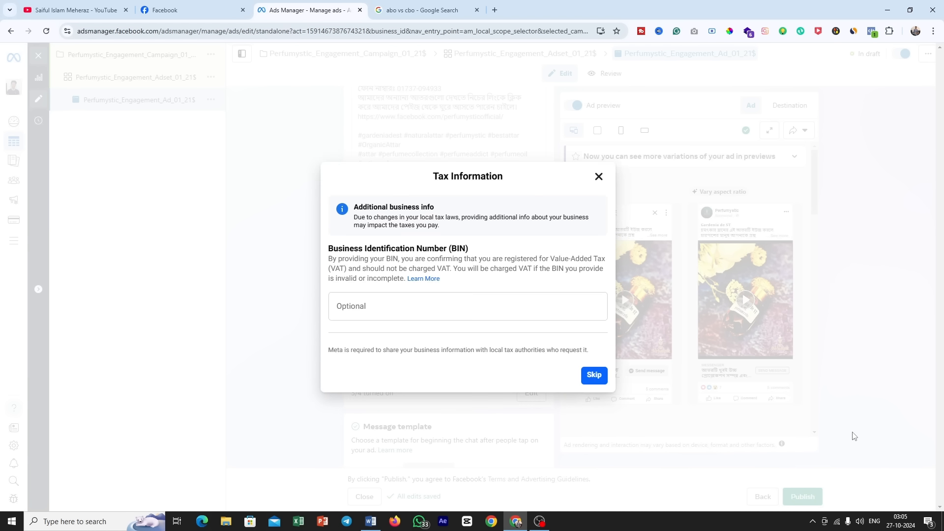
pyautogui.moveTo(394, 250); pyautogui.dragTo(487, 250)
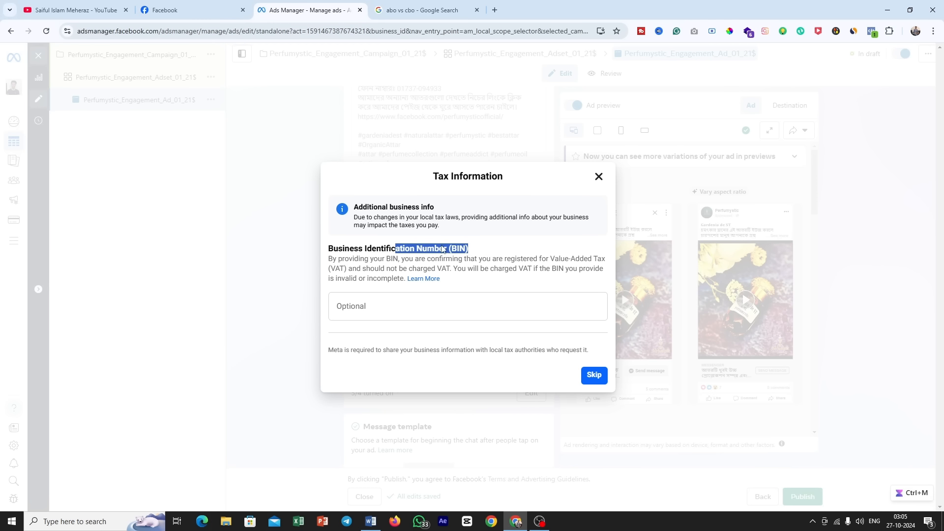
pyautogui.click(493, 250)
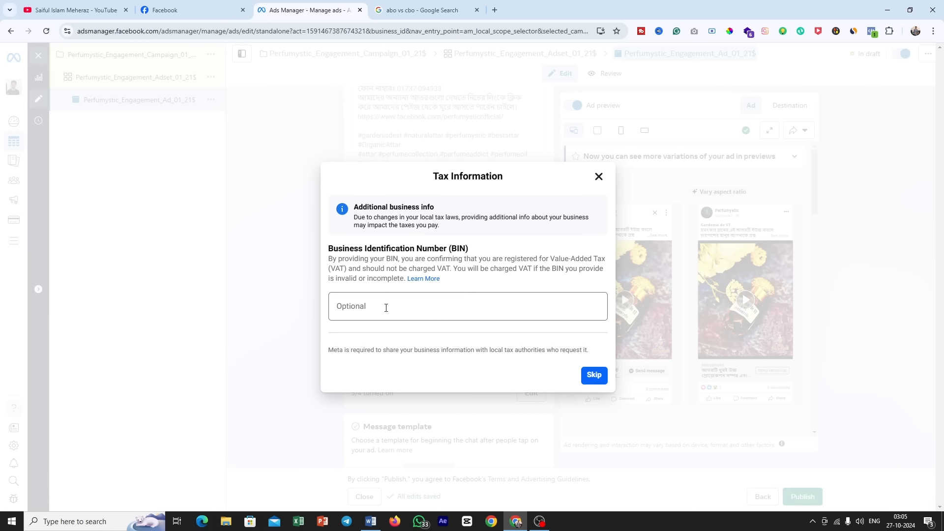
pyautogui.click(590, 376)
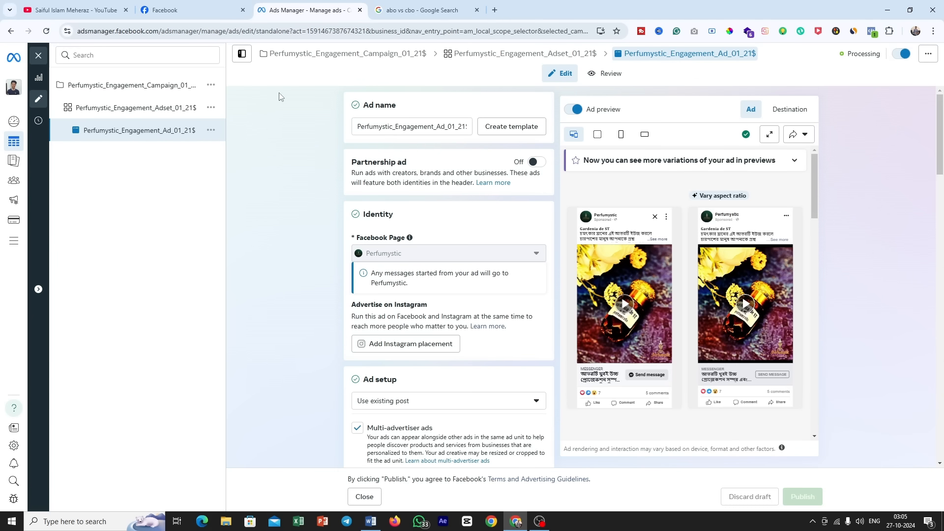
pyautogui.click(38, 56)
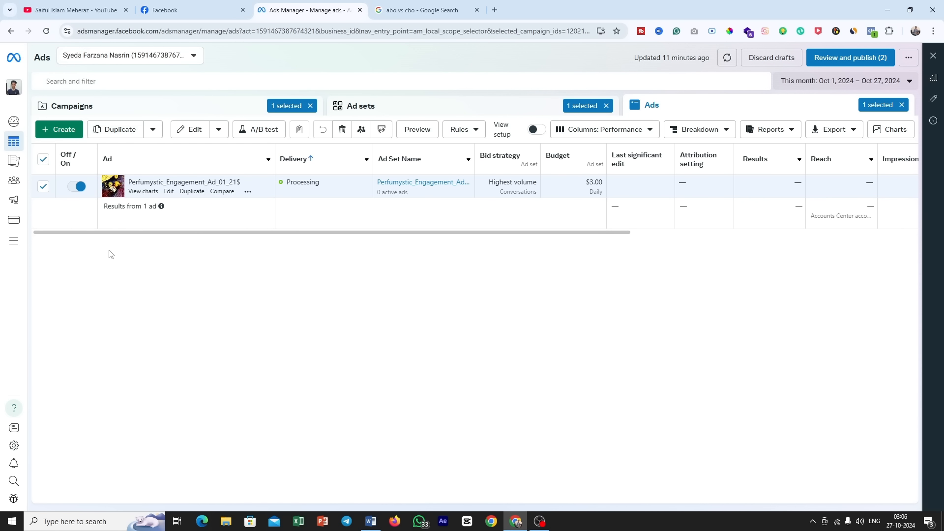
# Step: Switch to Facebook to view the BoostUp Solution page, and view the video list of the open YouTube channel
pyautogui.moveTo(11, 180)
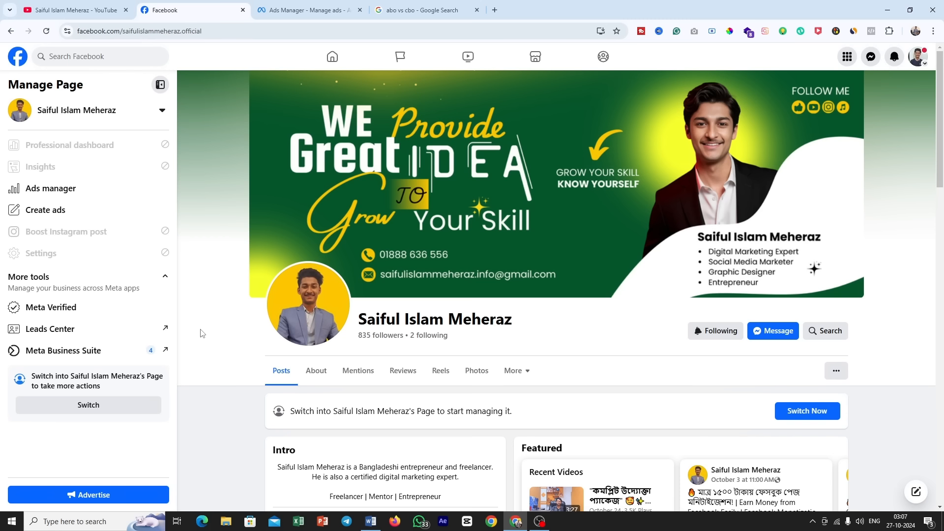
pyautogui.click(15, 59)
pyautogui.click(97, 374)
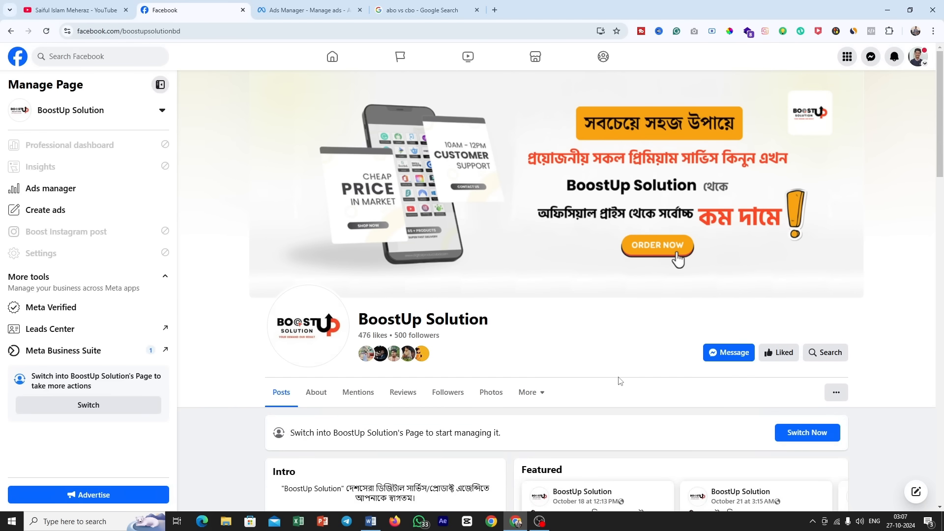
pyautogui.hotkey('ctrl', '1')
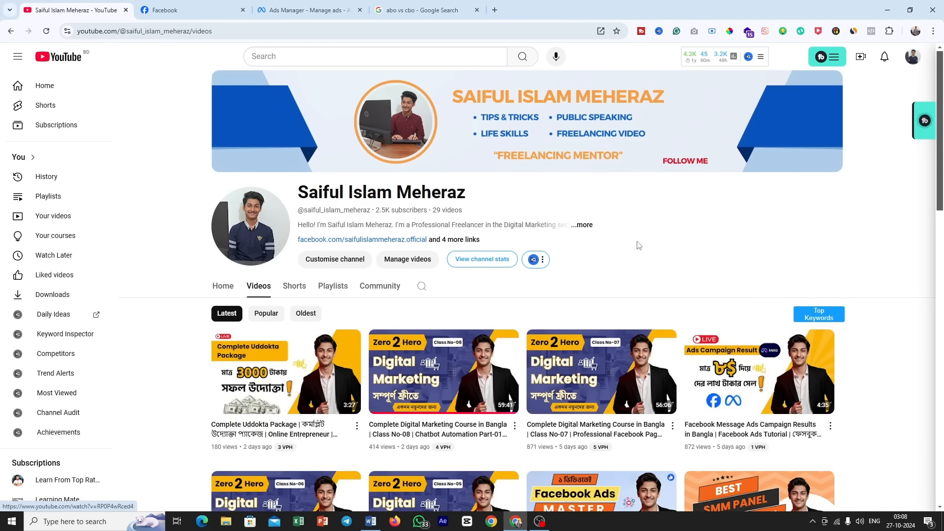
pyautogui.moveTo(270, 375)
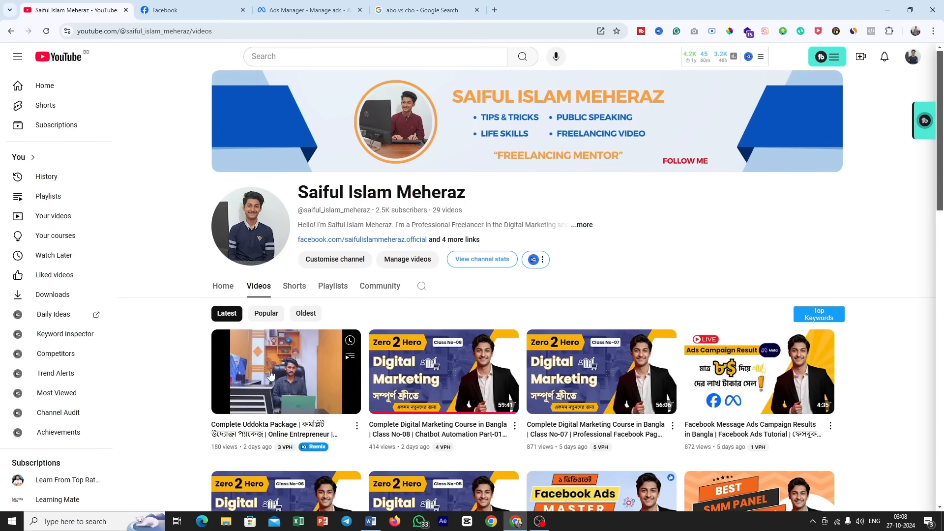